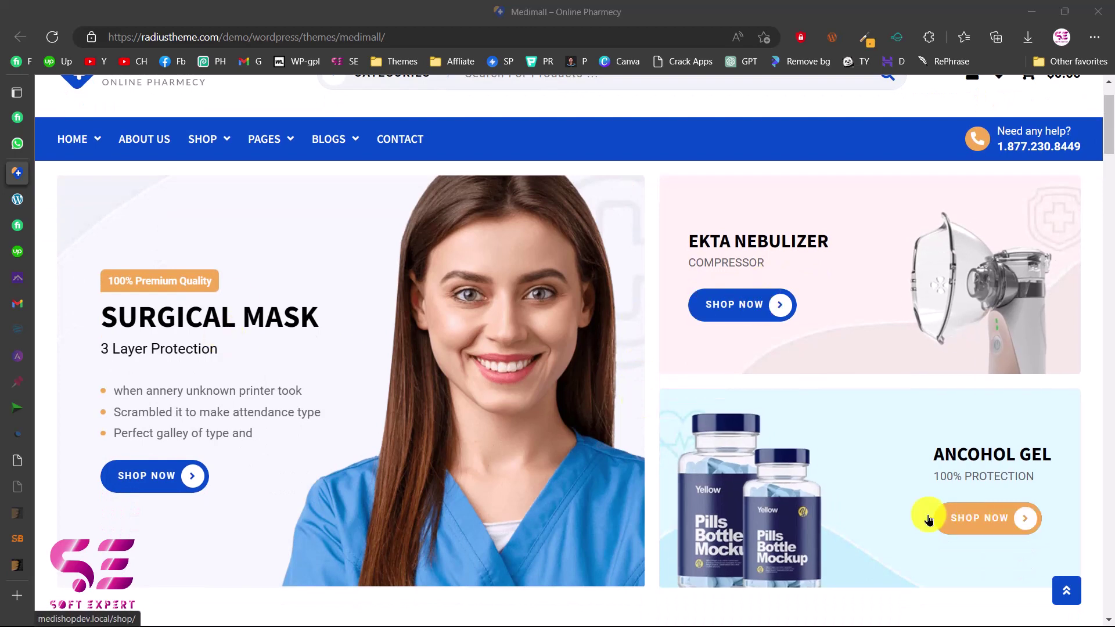
Scroll to Our Latest Products and preview the Medicine, Equipments and All filters.
{"action": "scroll", "coordinate": [482, 390], "scroll_direction": "down", "scroll_amount": 3}
{"action": "scroll", "coordinate": [482, 391], "scroll_direction": "down", "scroll_amount": 1}
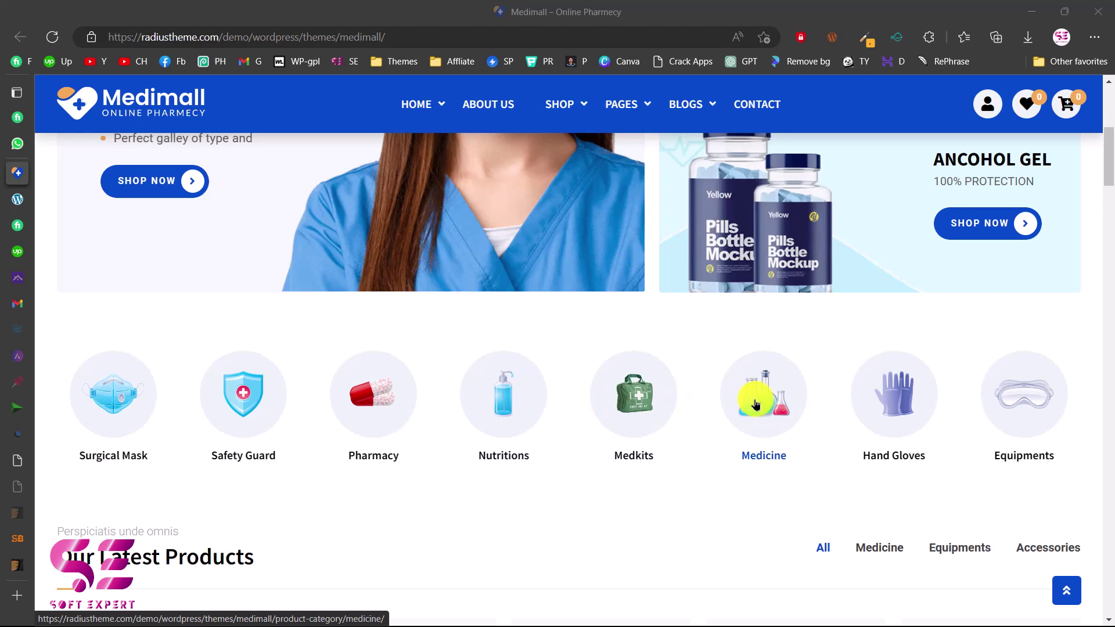
{"action": "scroll", "coordinate": [769, 506], "scroll_direction": "down", "scroll_amount": 5}
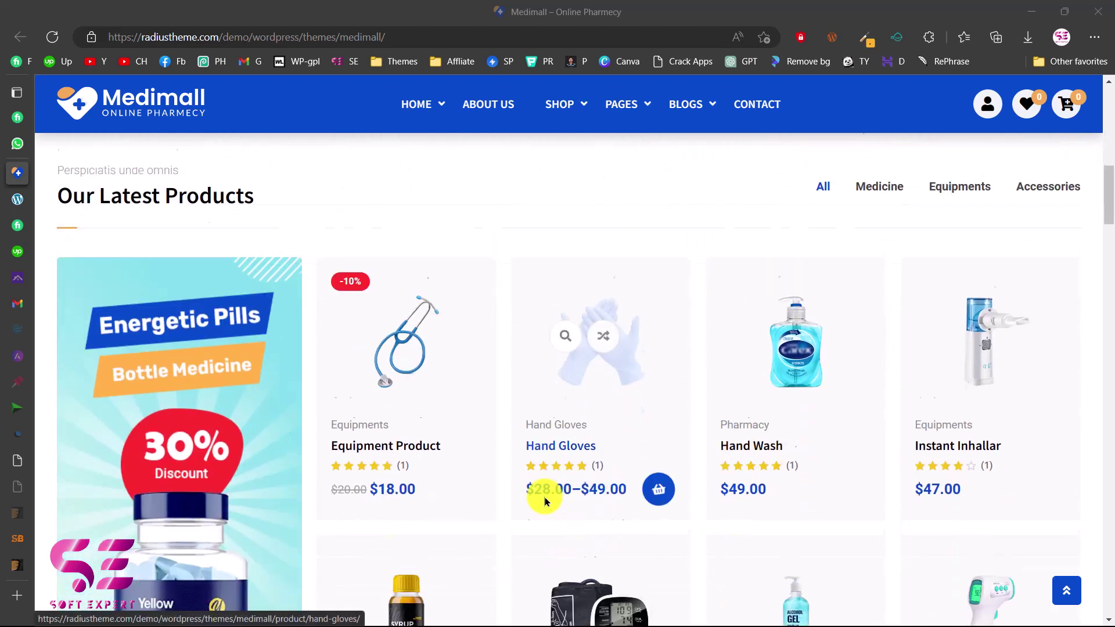
{"action": "left_click", "coordinate": [880, 187]}
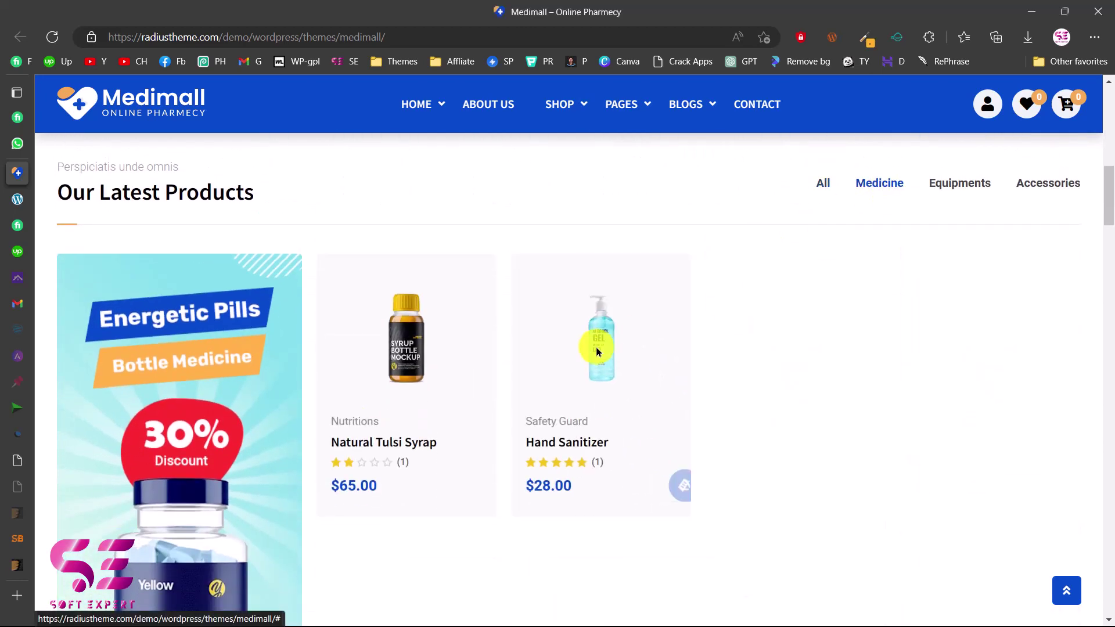
{"action": "left_click", "coordinate": [964, 182]}
{"action": "left_click", "coordinate": [823, 183]}
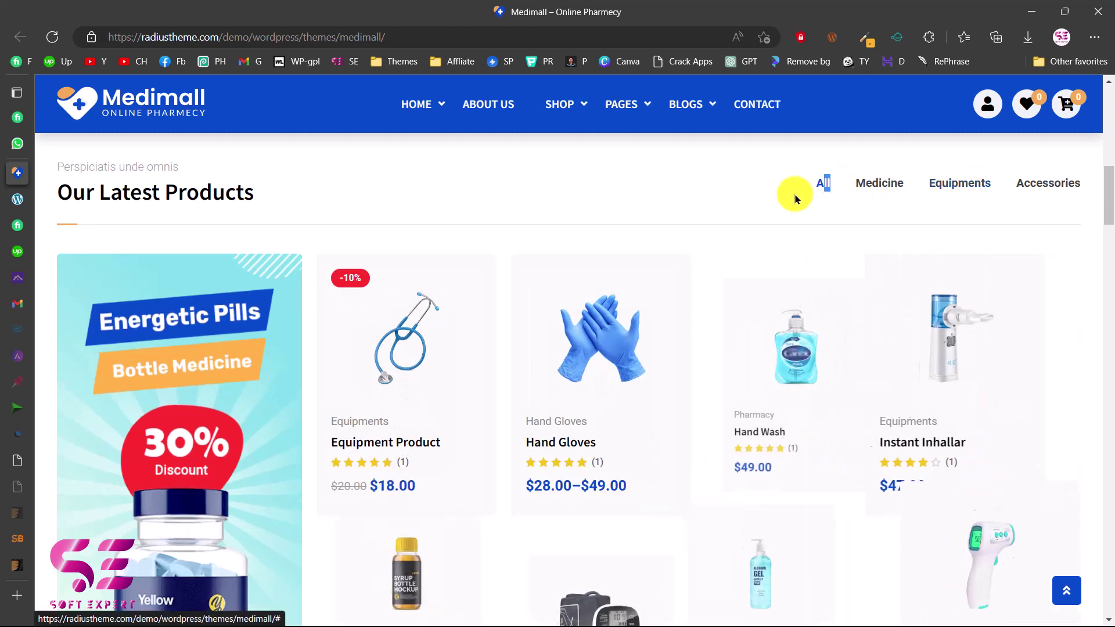
Scroll down to Top Selling Products and advance its carousel one item.
{"action": "scroll", "coordinate": [784, 197], "scroll_direction": "down", "scroll_amount": 9}
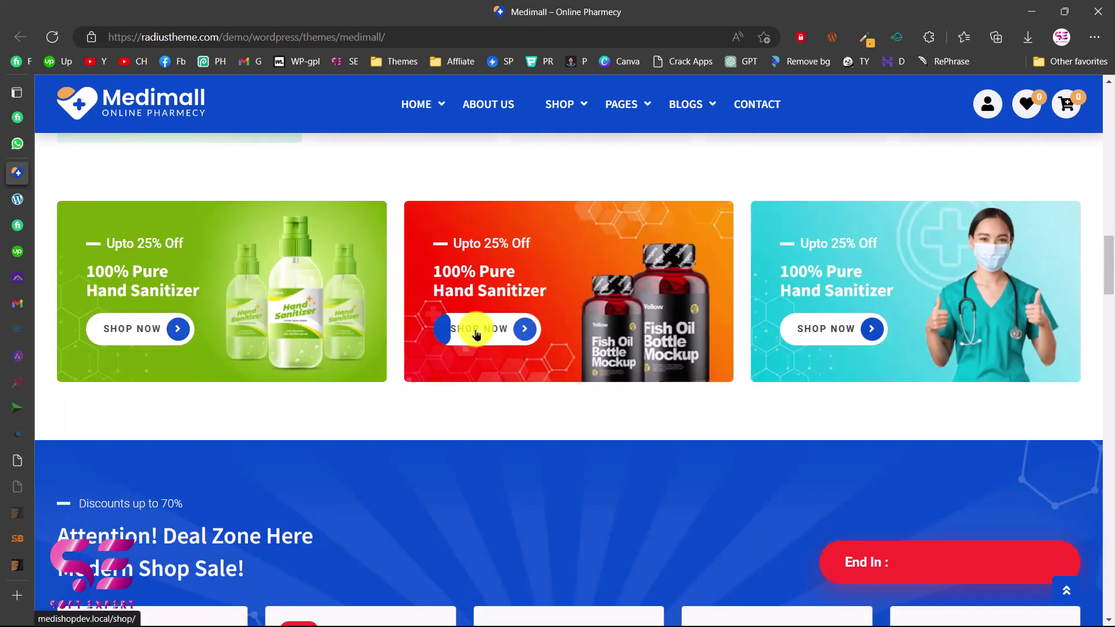
{"action": "scroll", "coordinate": [840, 313], "scroll_direction": "down", "scroll_amount": 6}
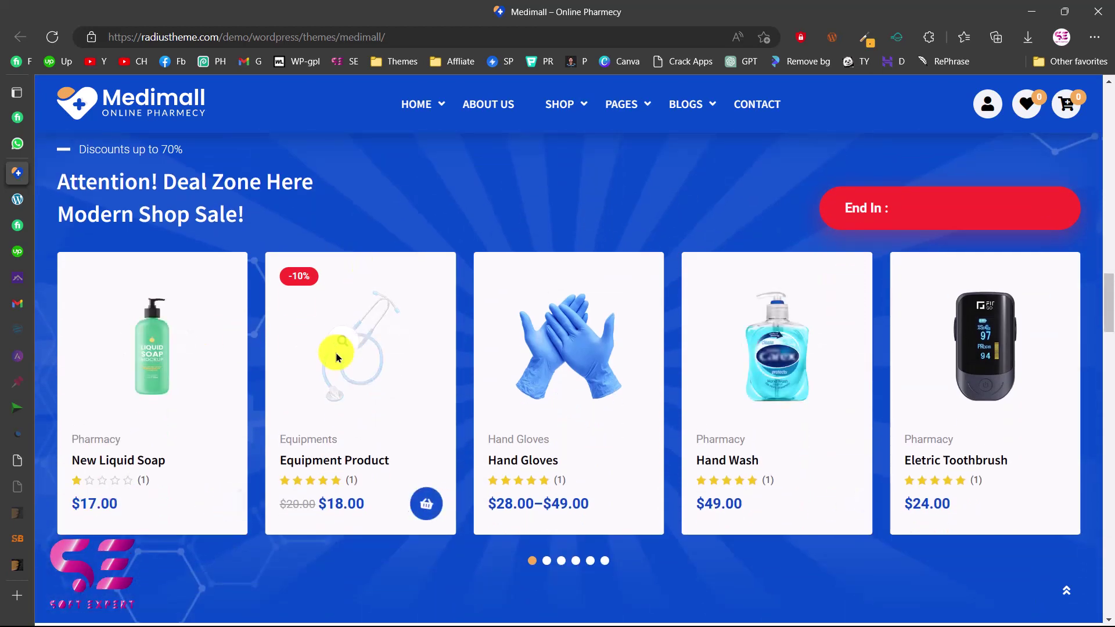
{"action": "scroll", "coordinate": [898, 209], "scroll_direction": "down", "scroll_amount": 9}
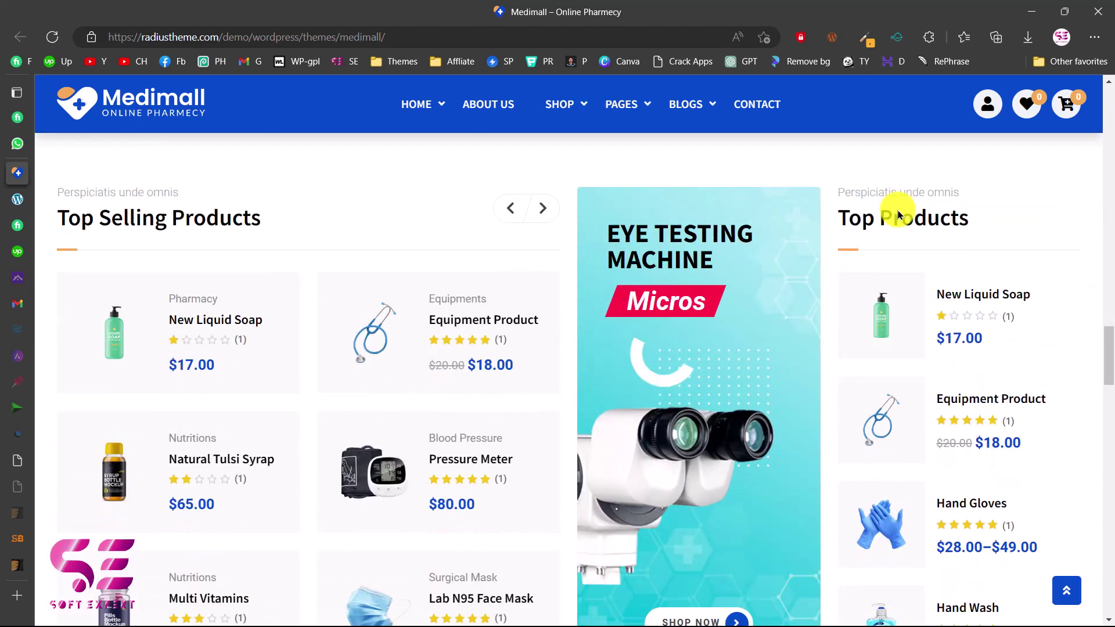
{"action": "left_click", "coordinate": [542, 187]}
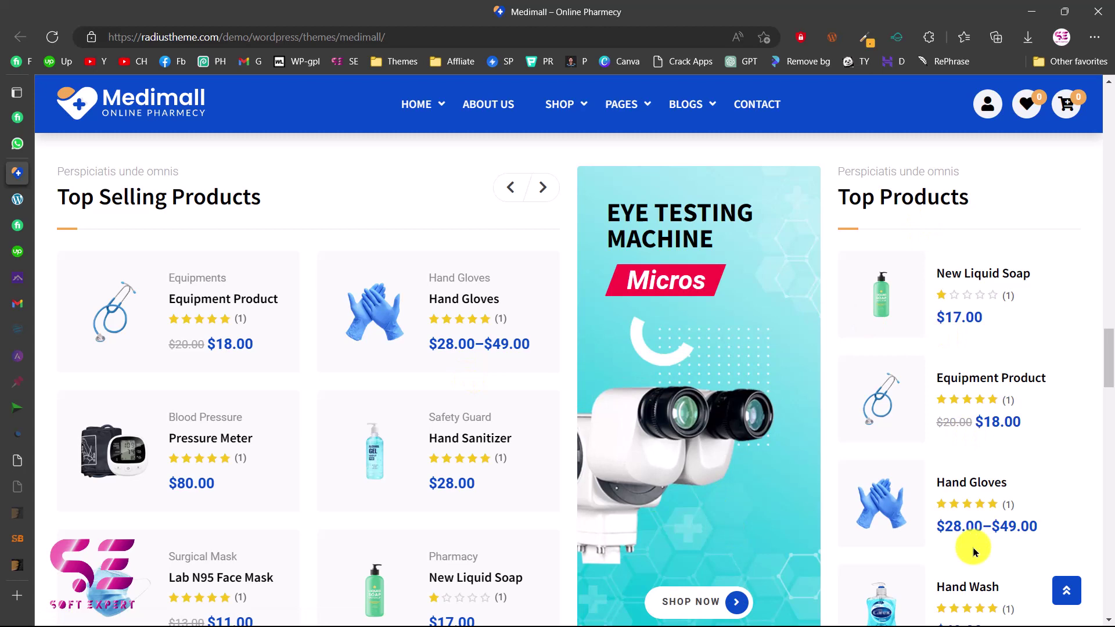
Return to the top of the homepage and open, then close, the product categories list.
{"action": "key", "text": "Home"}
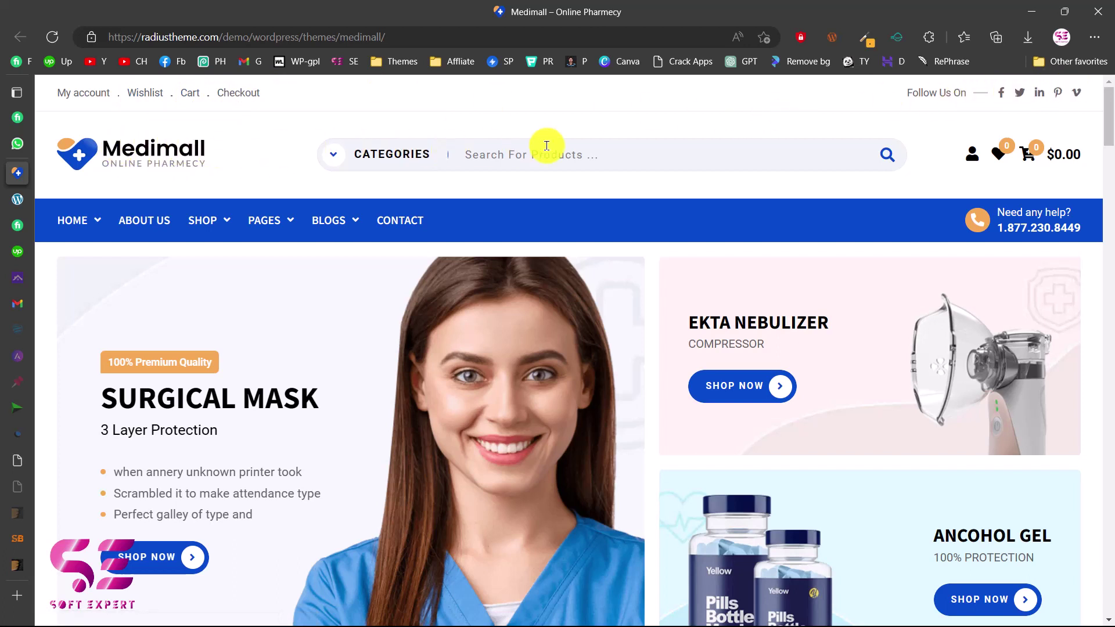
{"action": "left_click", "coordinate": [377, 153]}
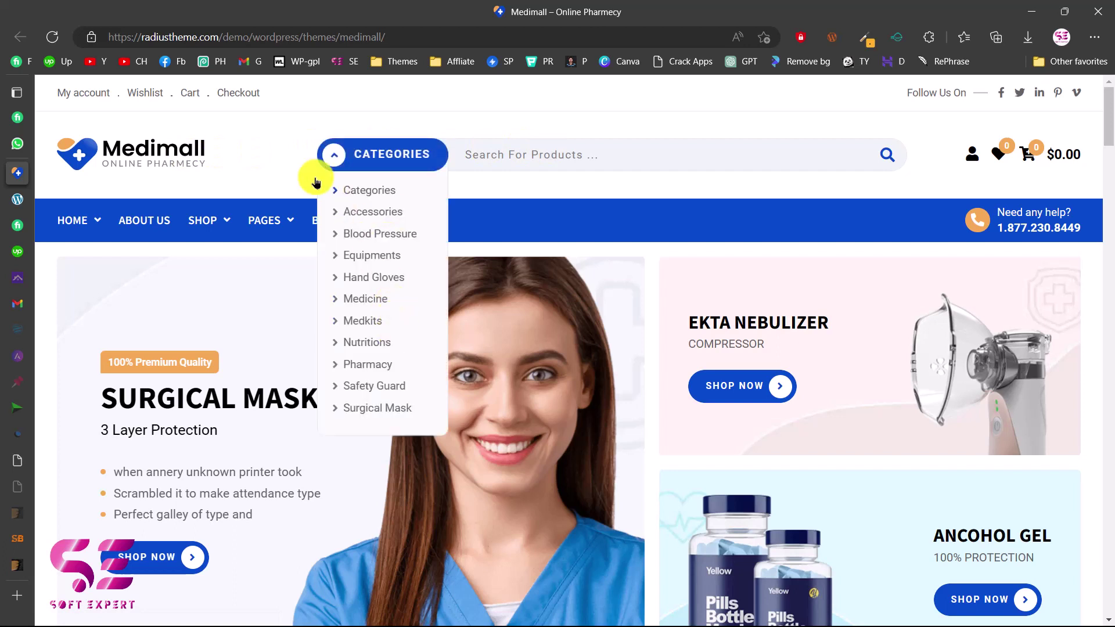
{"action": "left_click", "coordinate": [290, 164]}
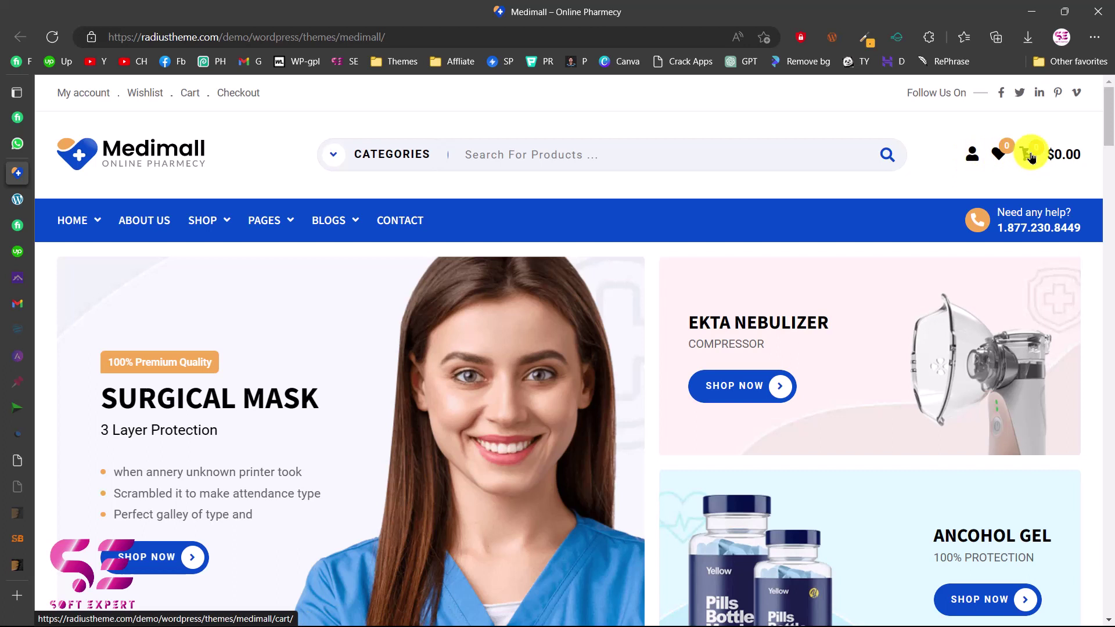
{"action": "mouse_move", "coordinate": [71, 223]}
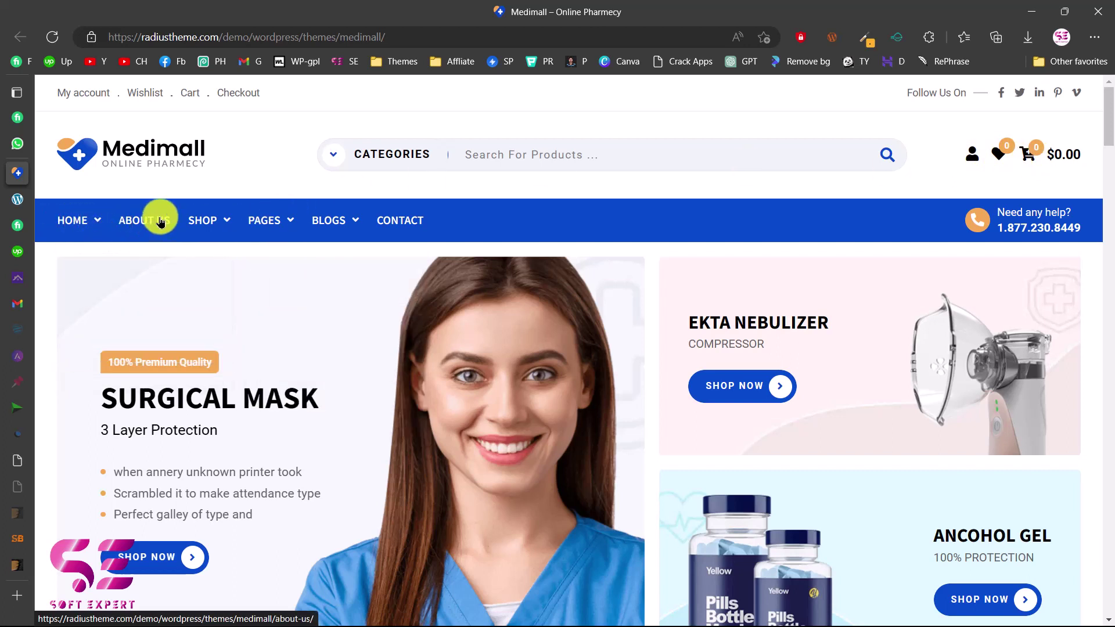
{"action": "mouse_move", "coordinate": [291, 222]}
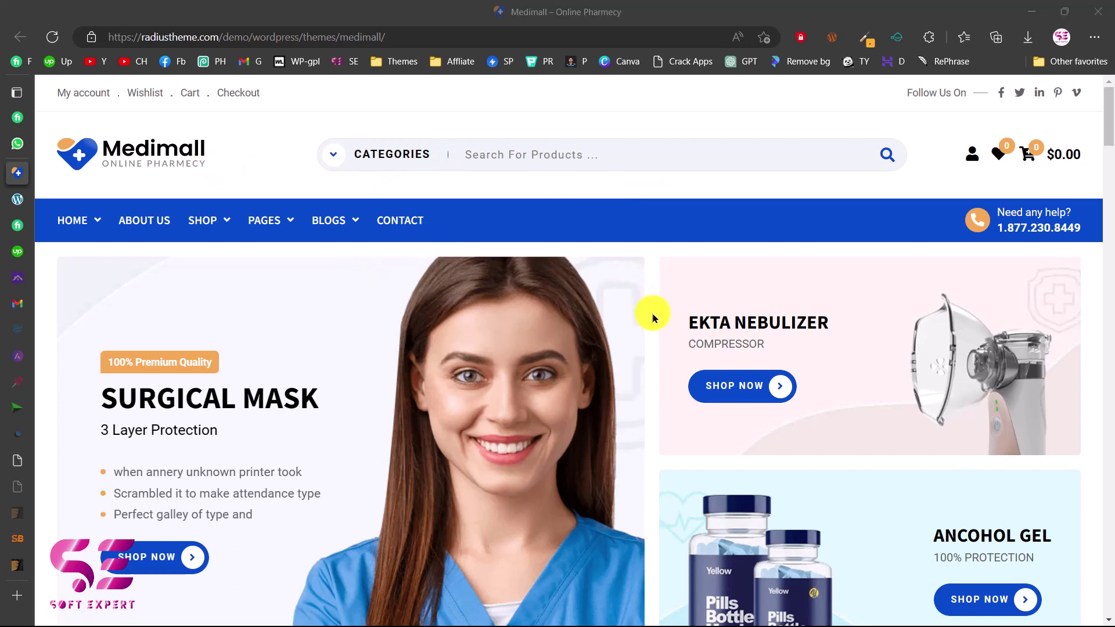
Scroll back to Our Latest Products and filter by Medicine, Equipments, then All again.
{"action": "scroll", "coordinate": [639, 401], "scroll_direction": "down", "scroll_amount": 1}
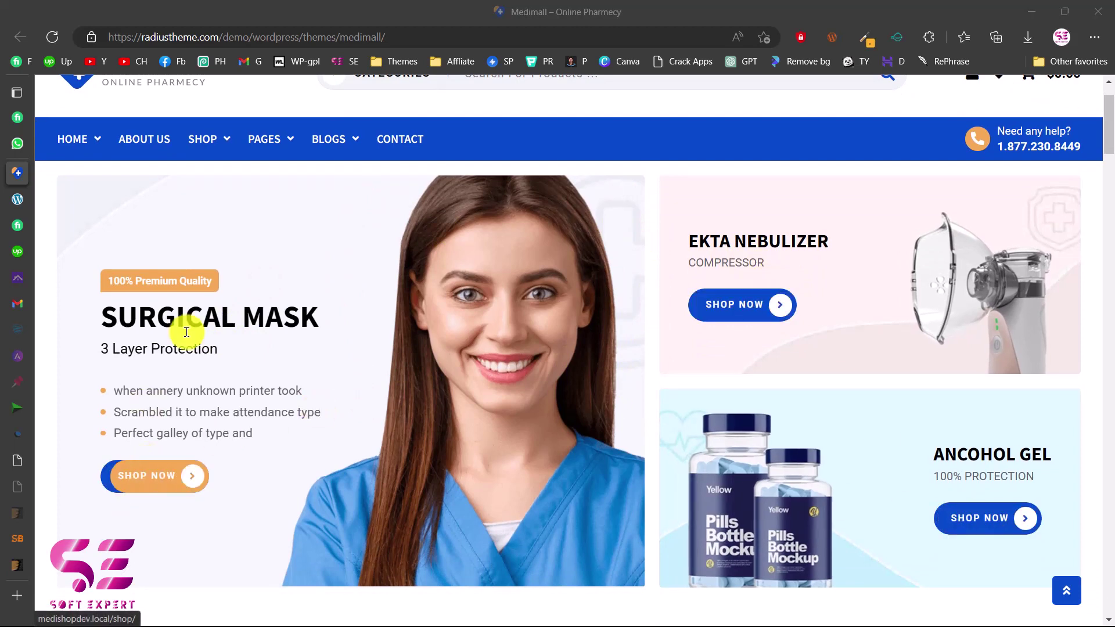
{"action": "scroll", "coordinate": [482, 391], "scroll_direction": "down", "scroll_amount": 5}
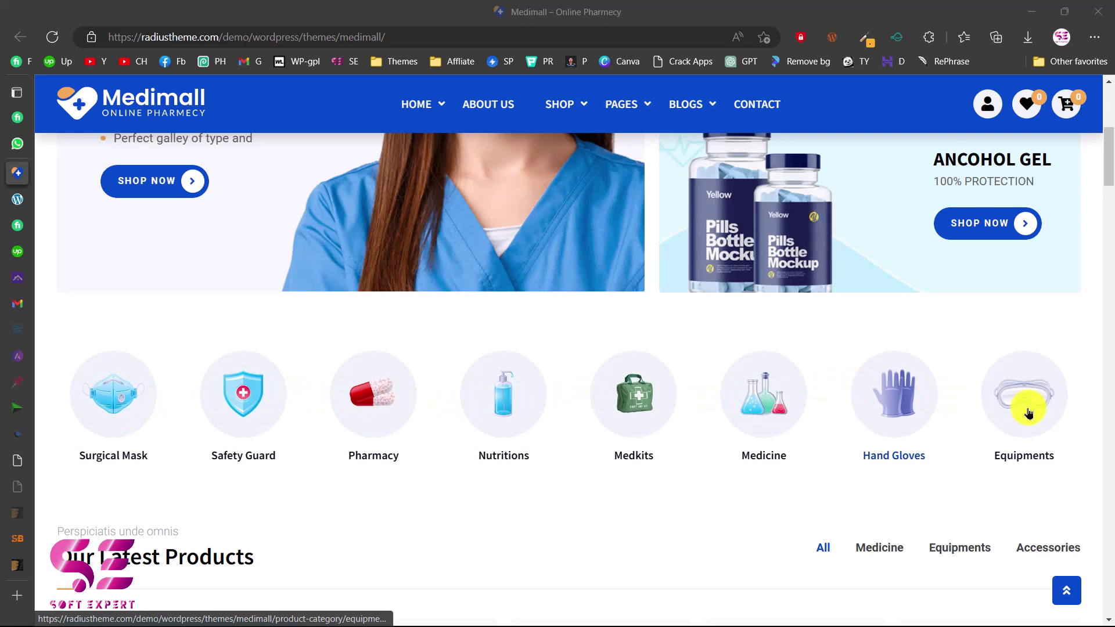
{"action": "scroll", "coordinate": [768, 500], "scroll_direction": "down", "scroll_amount": 5}
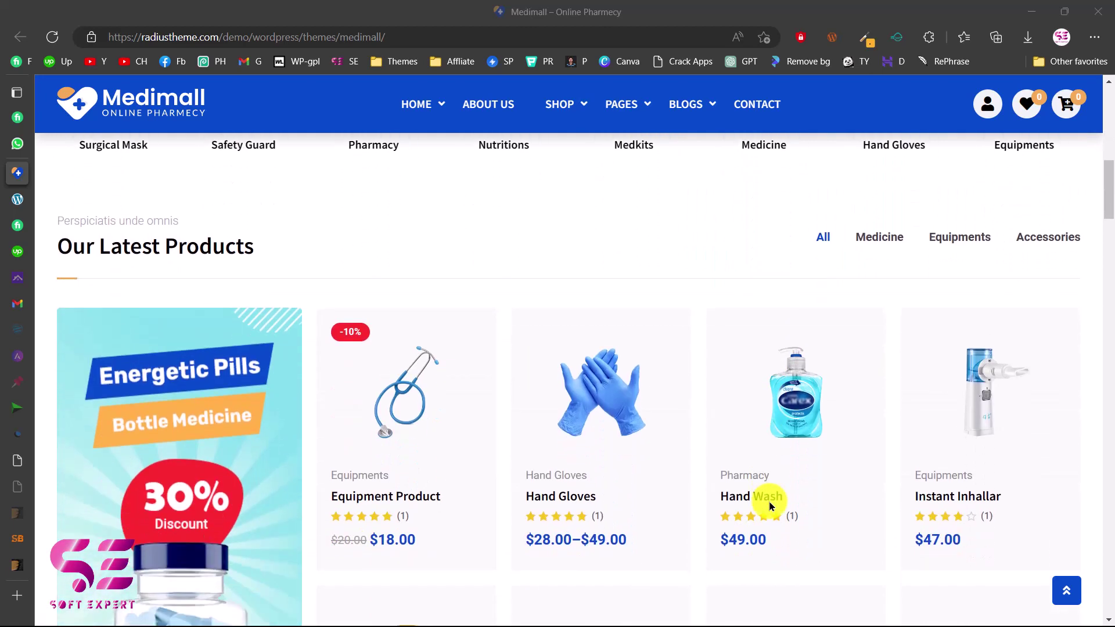
{"action": "scroll", "coordinate": [537, 501], "scroll_direction": "down", "scroll_amount": 2}
{"action": "scroll", "coordinate": [545, 501], "scroll_direction": "up", "scroll_amount": 1}
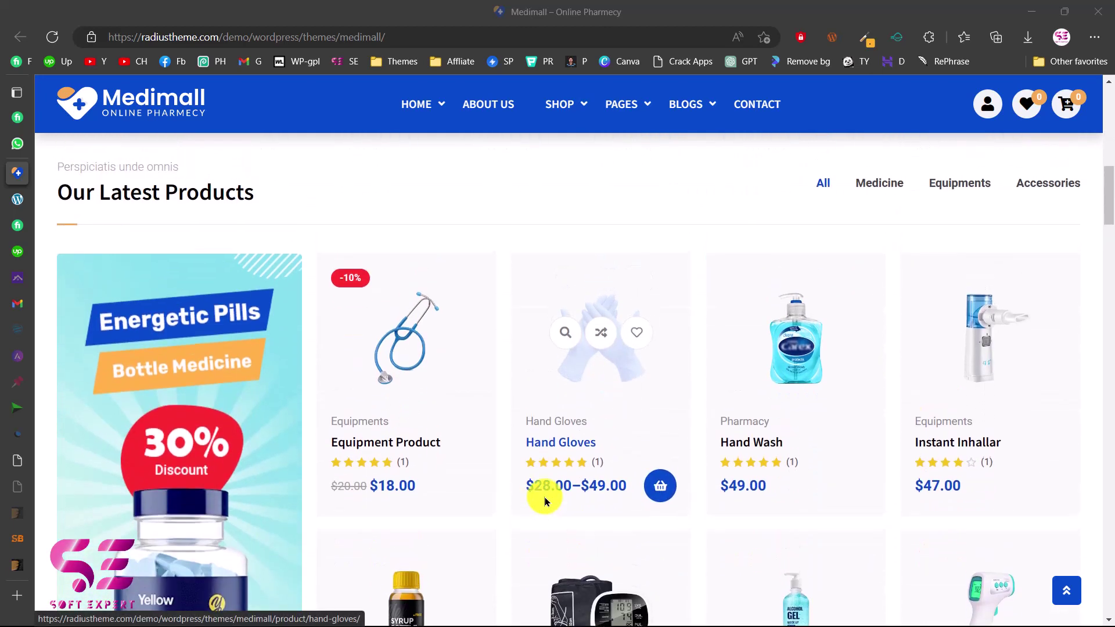
{"action": "left_click", "coordinate": [885, 192]}
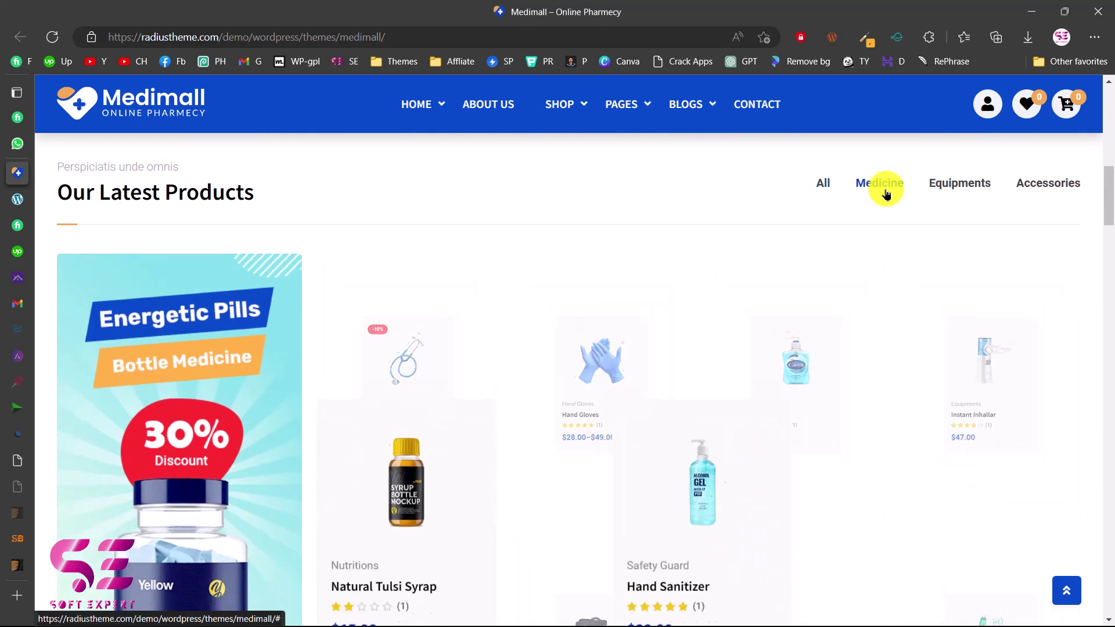
{"action": "left_click", "coordinate": [967, 184]}
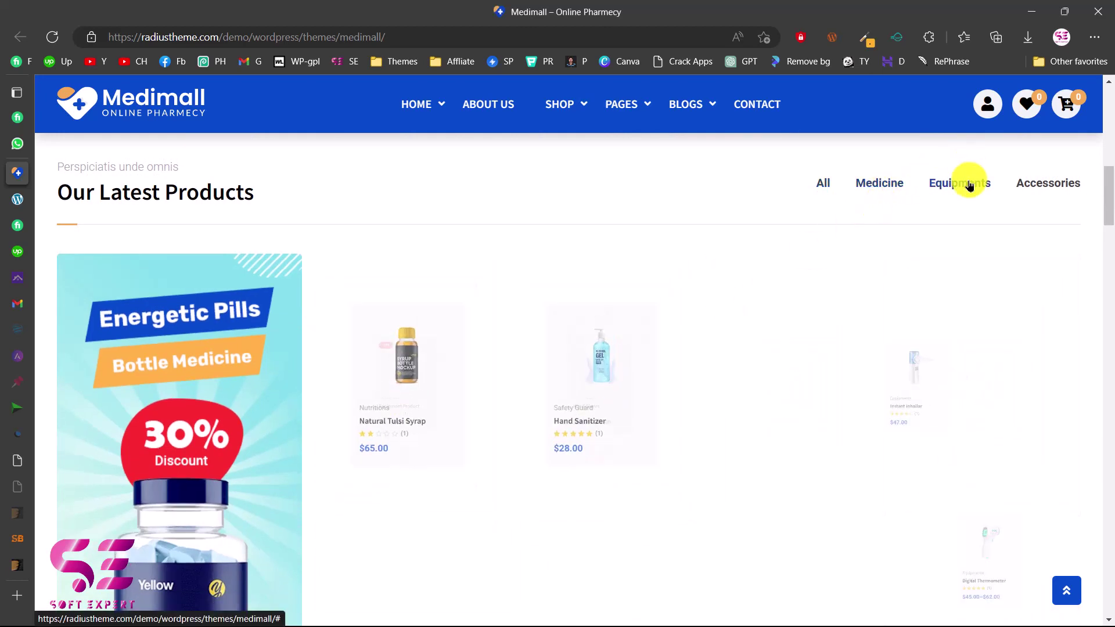
{"action": "left_click", "coordinate": [823, 185]}
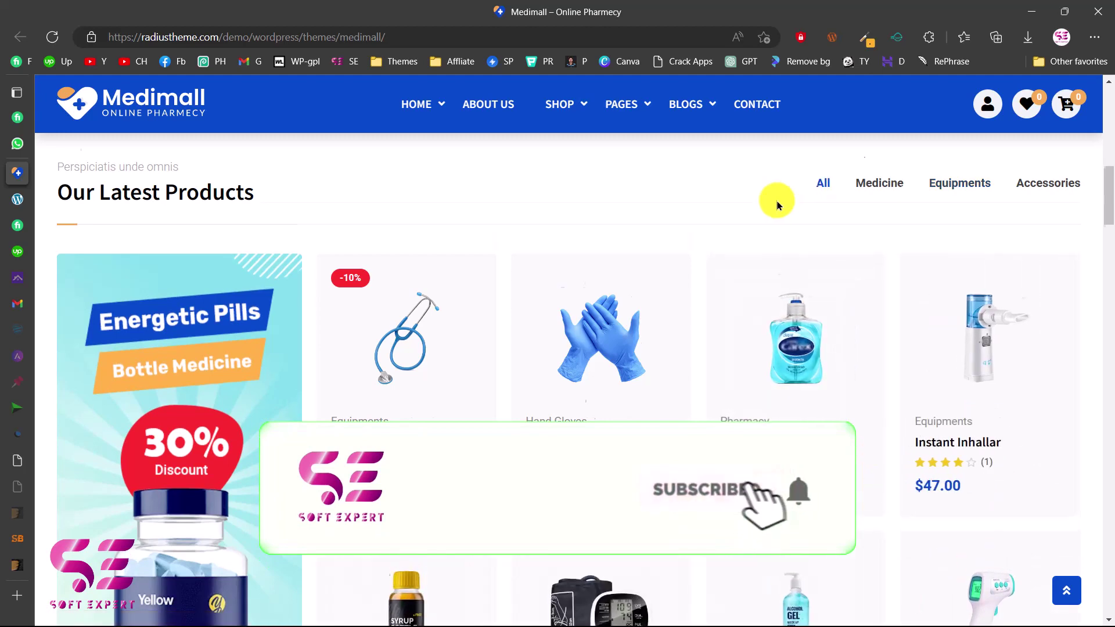
Scroll down to Top Selling Products showing New Liquid Soap and Pressure Meter.
{"action": "scroll", "coordinate": [778, 205], "scroll_direction": "down", "scroll_amount": 2}
{"action": "scroll", "coordinate": [778, 204], "scroll_direction": "down", "scroll_amount": 4}
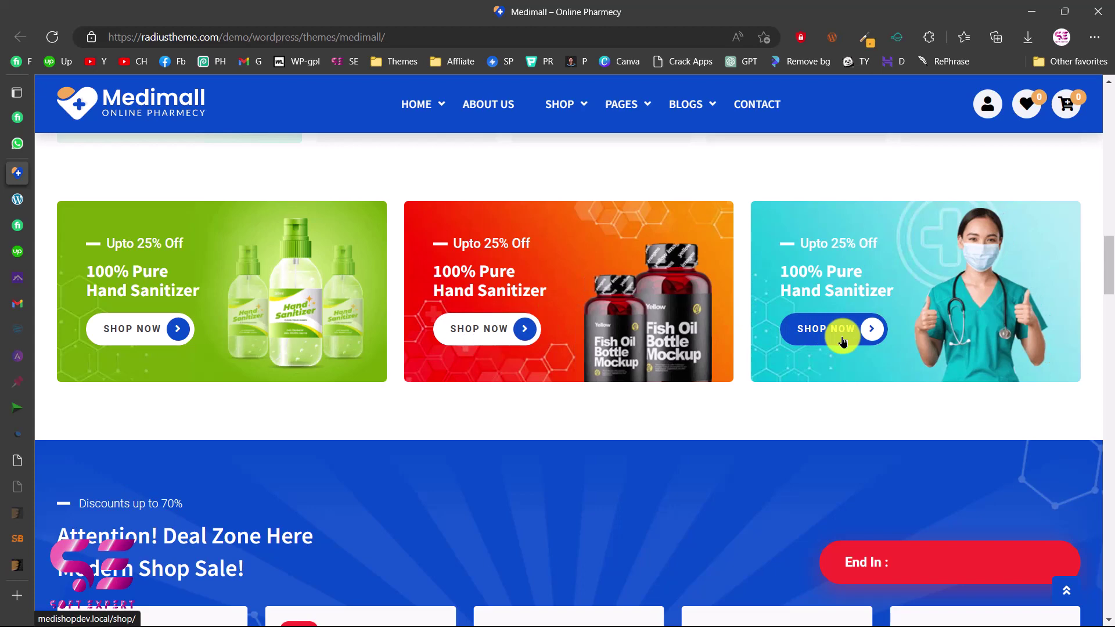
{"action": "scroll", "coordinate": [841, 331], "scroll_direction": "down", "scroll_amount": 4}
{"action": "scroll", "coordinate": [842, 341], "scroll_direction": "down", "scroll_amount": 1}
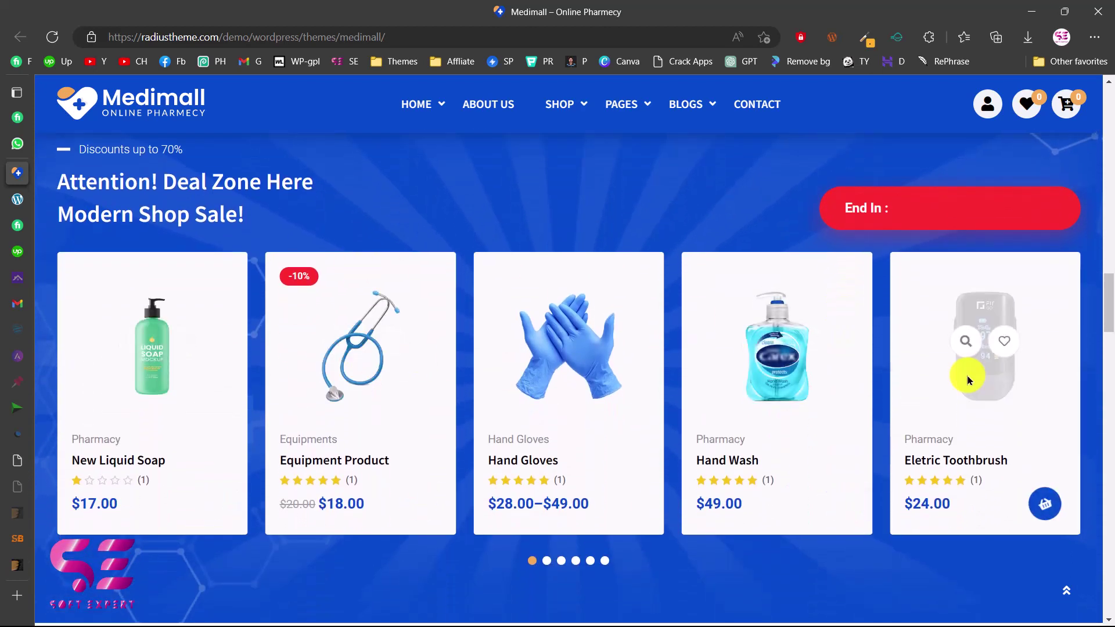
{"action": "scroll", "coordinate": [898, 210], "scroll_direction": "down", "scroll_amount": 7}
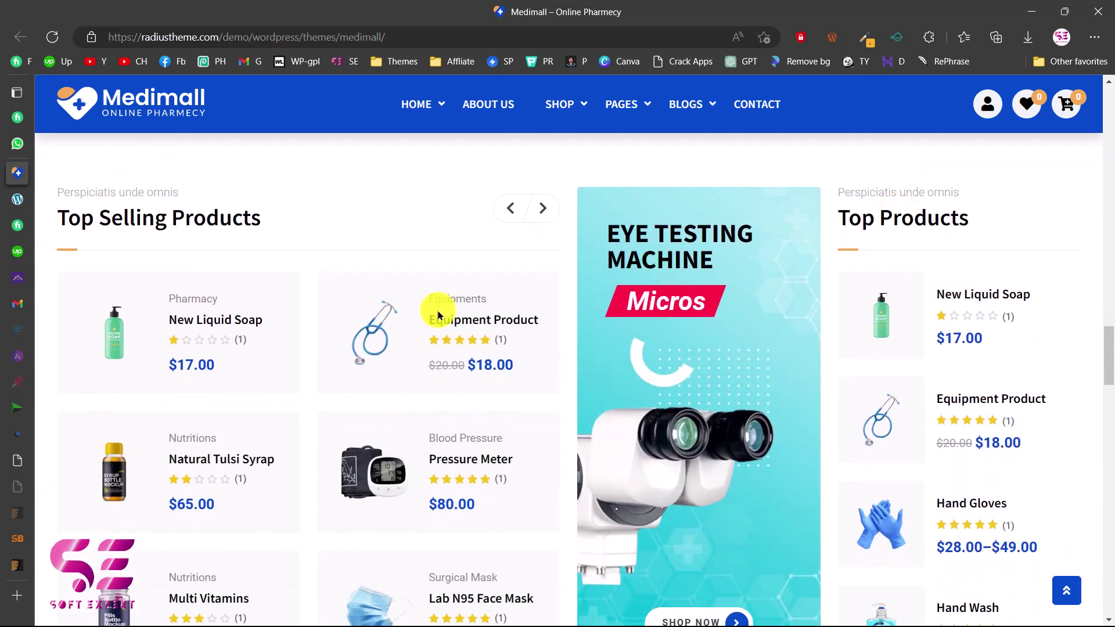
Advance the Top Selling Products carousel one item and continue down the homepage.
{"action": "scroll", "coordinate": [436, 312], "scroll_direction": "down", "scroll_amount": 1}
{"action": "left_click", "coordinate": [543, 191]}
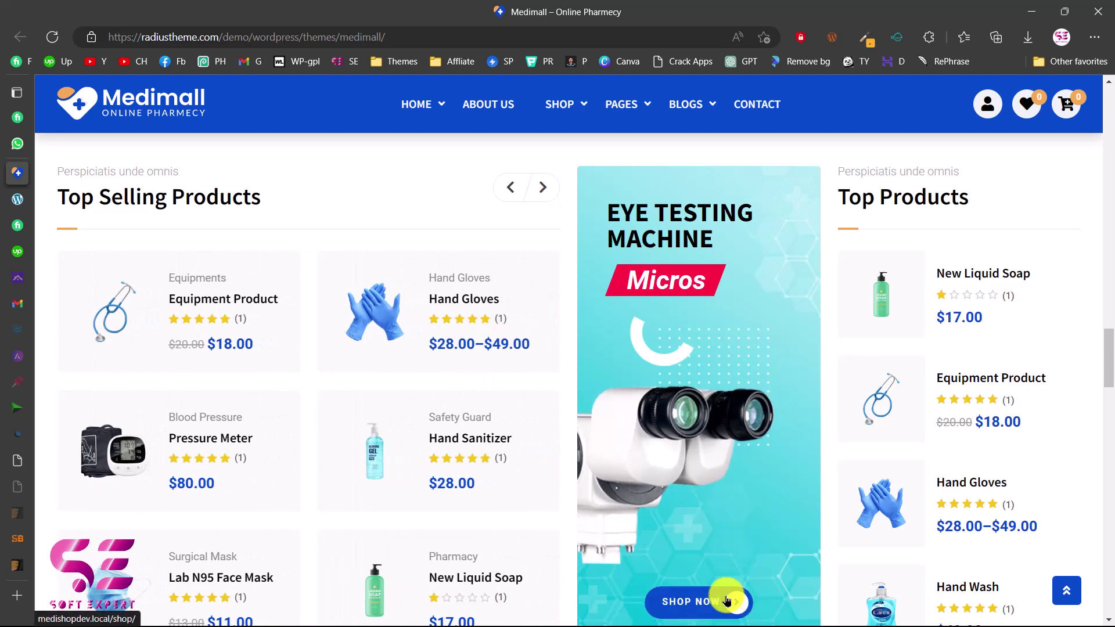
{"action": "scroll", "coordinate": [974, 553], "scroll_direction": "down", "scroll_amount": 3}
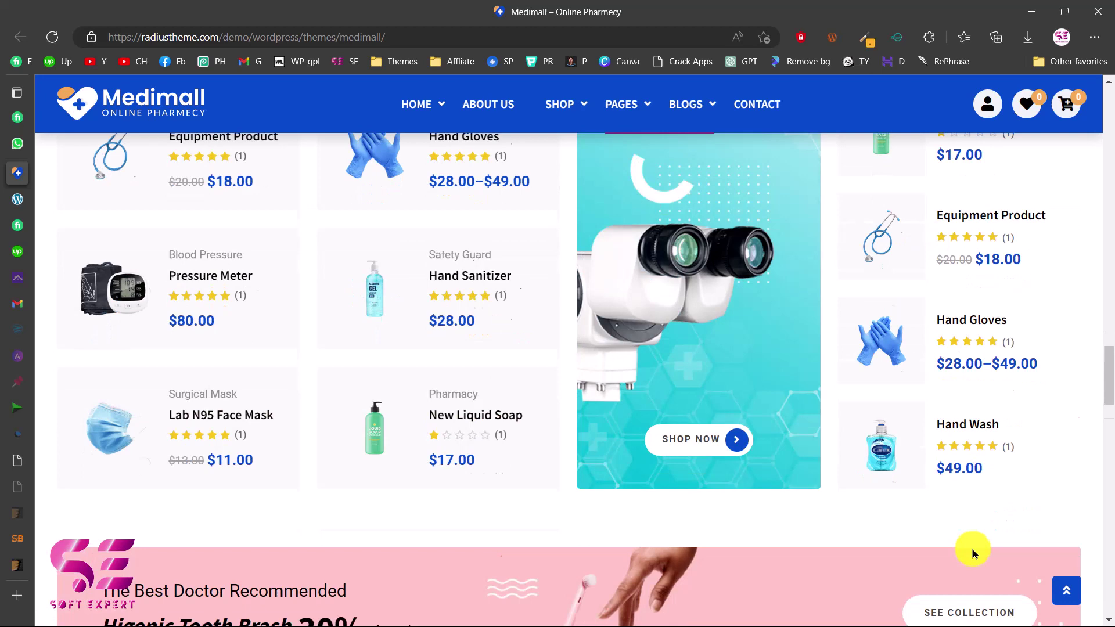
{"action": "scroll", "coordinate": [974, 553], "scroll_direction": "down", "scroll_amount": 5}
{"action": "scroll", "coordinate": [829, 458], "scroll_direction": "down", "scroll_amount": 4}
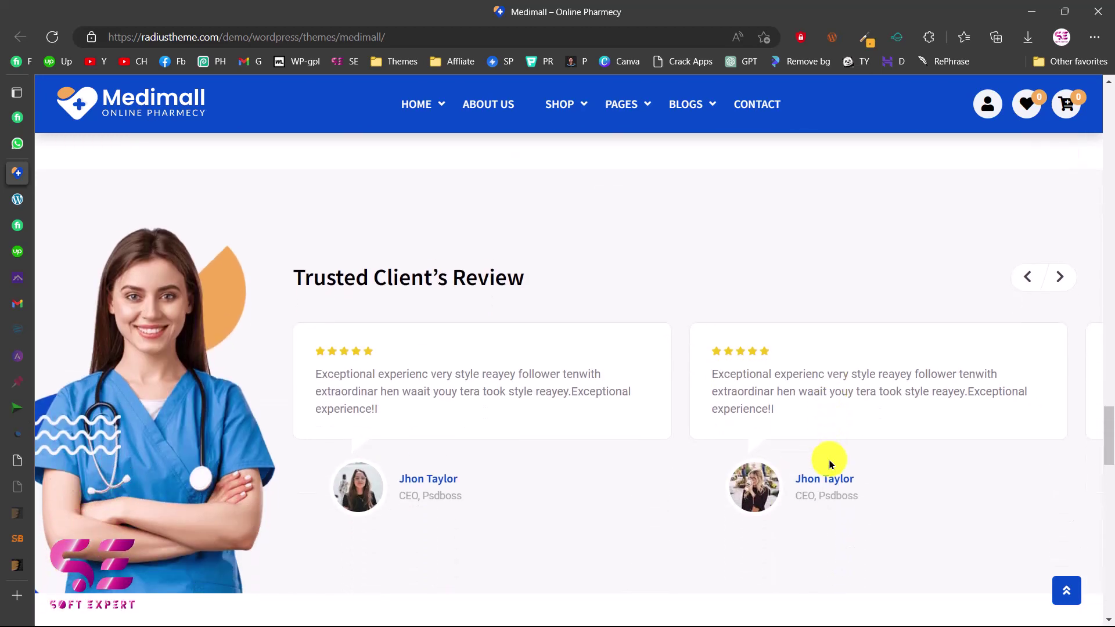
Page through the client reviews twice and the Our Latest Blogs carousel two posts.
{"action": "left_click", "coordinate": [1054, 286]}
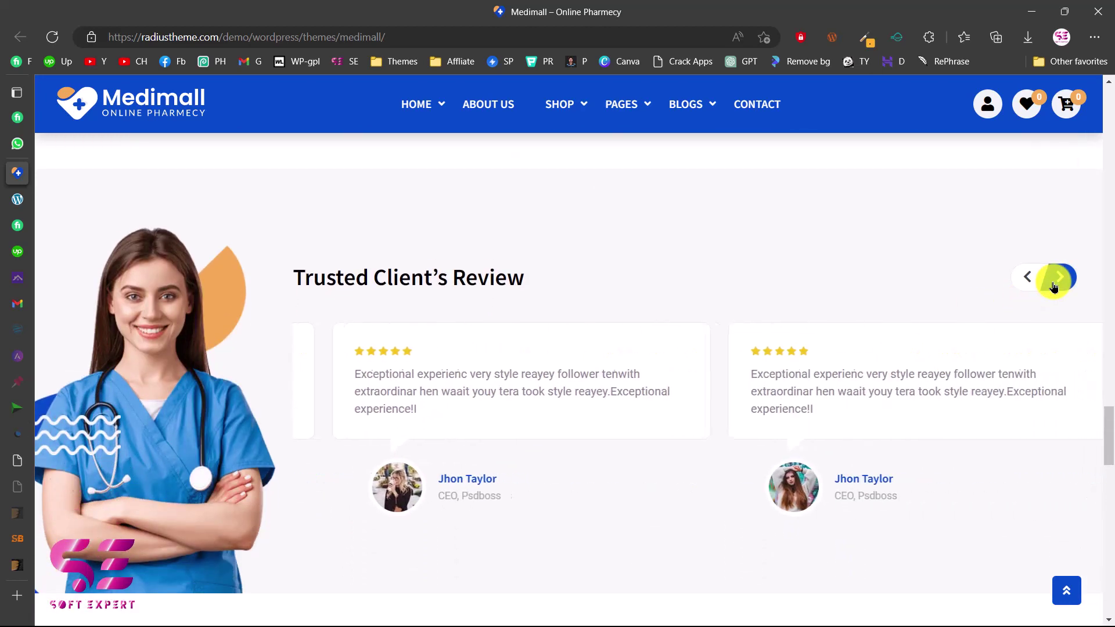
{"action": "left_click", "coordinate": [1054, 286]}
{"action": "scroll", "coordinate": [1054, 286], "scroll_direction": "down", "scroll_amount": 5}
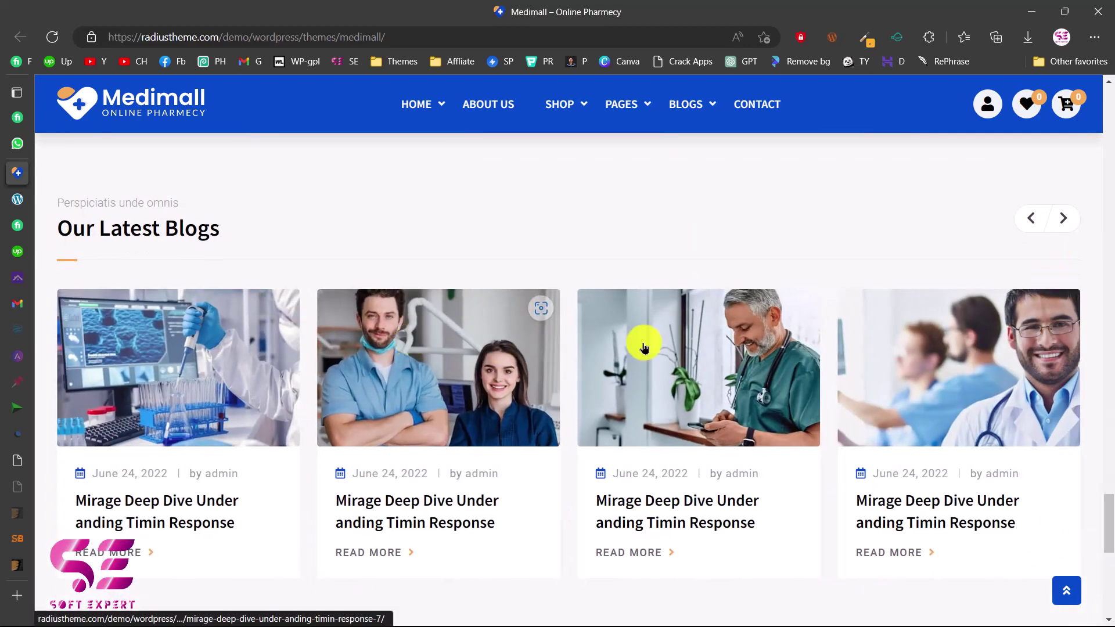
{"action": "left_click", "coordinate": [1074, 222]}
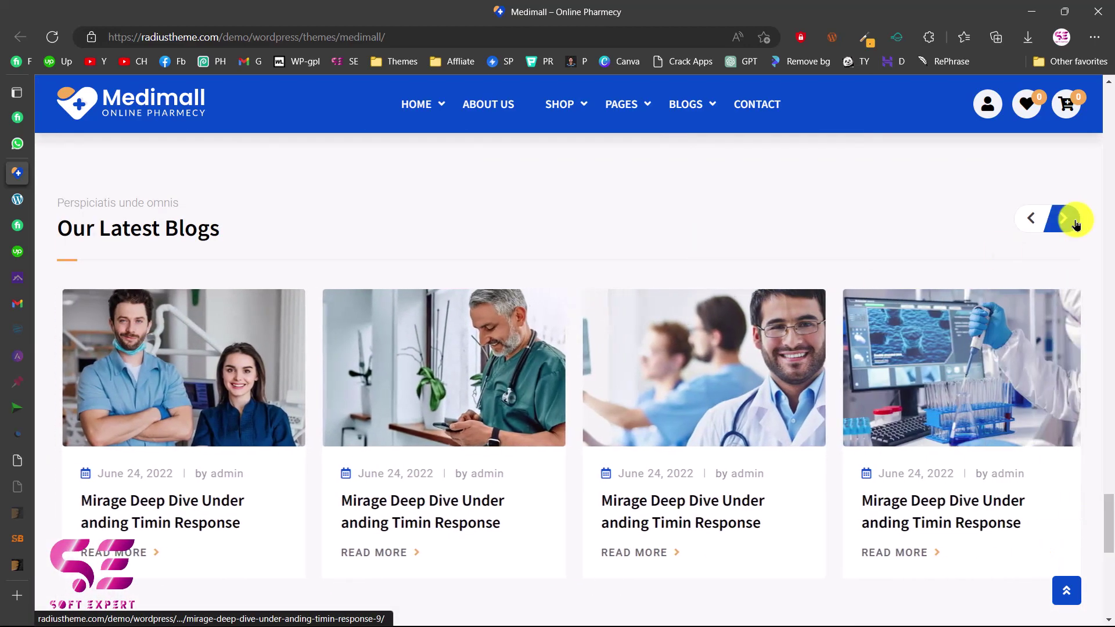
{"action": "left_click", "coordinate": [1075, 221]}
{"action": "scroll", "coordinate": [953, 404], "scroll_direction": "down", "scroll_amount": 5}
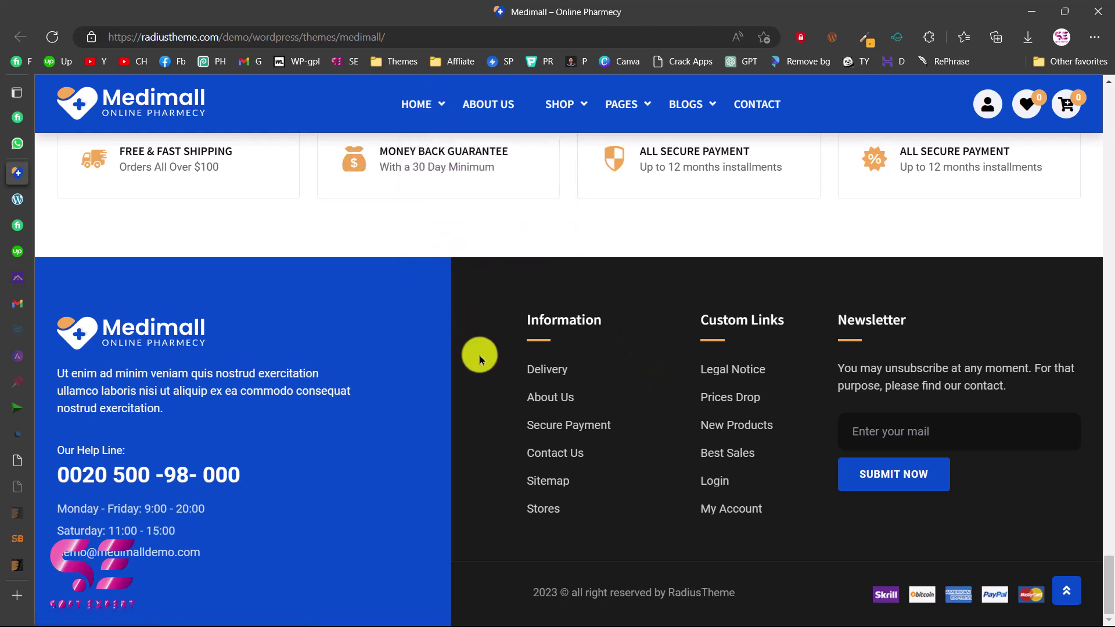
Scroll back up and switch to the Medimall item page on ThemeForest.
{"action": "scroll", "coordinate": [479, 356], "scroll_direction": "up", "scroll_amount": 2}
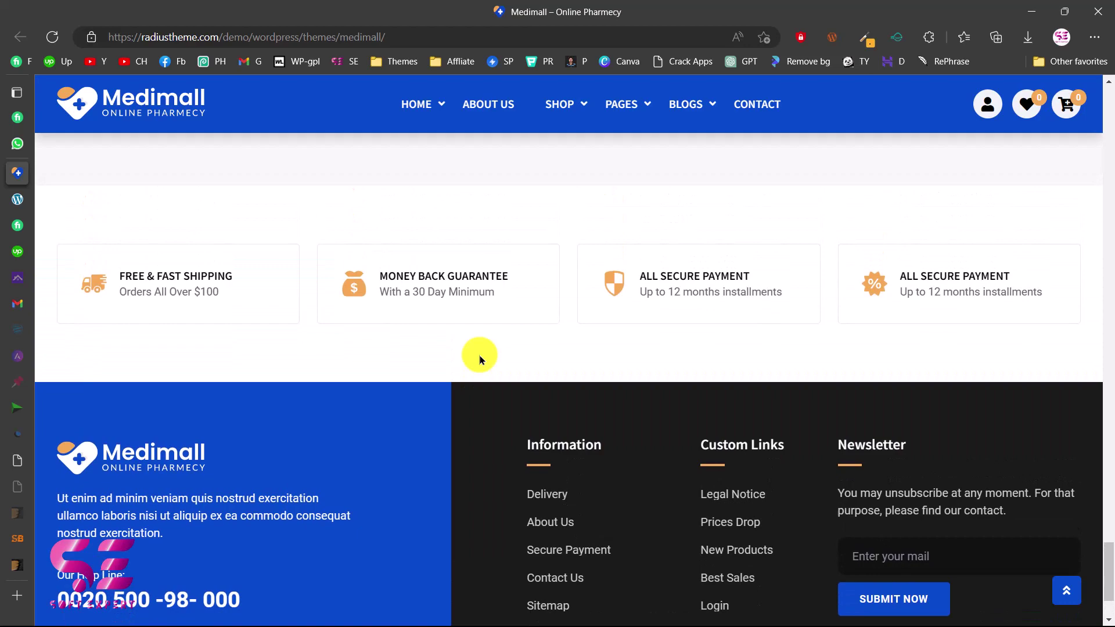
{"action": "scroll", "coordinate": [619, 310], "scroll_direction": "up", "scroll_amount": 15}
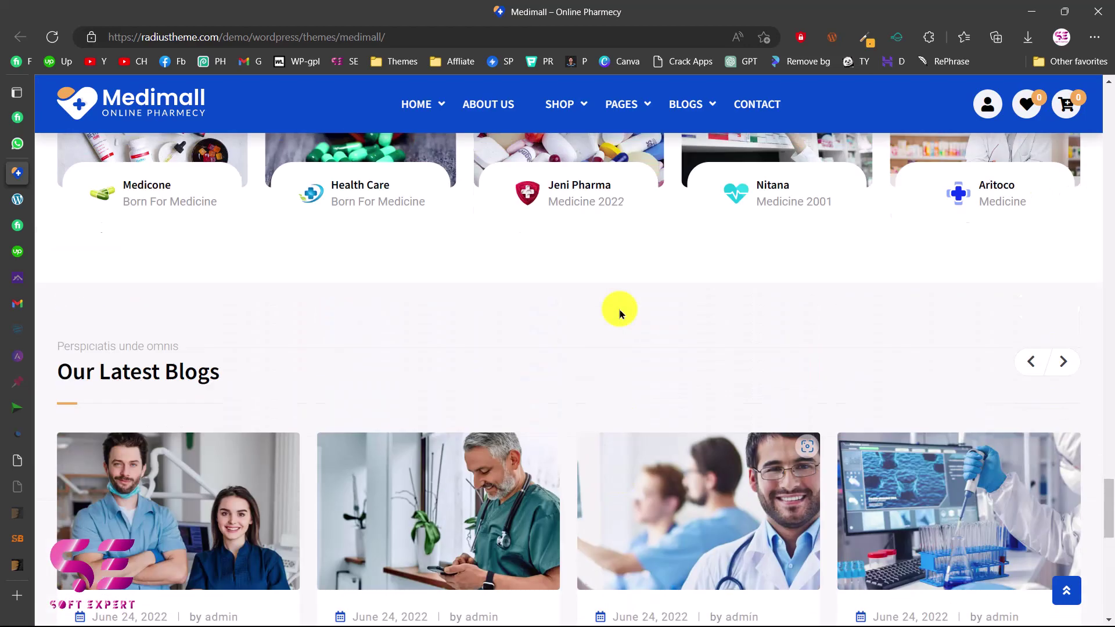
{"action": "scroll", "coordinate": [619, 314], "scroll_direction": "up", "scroll_amount": 5}
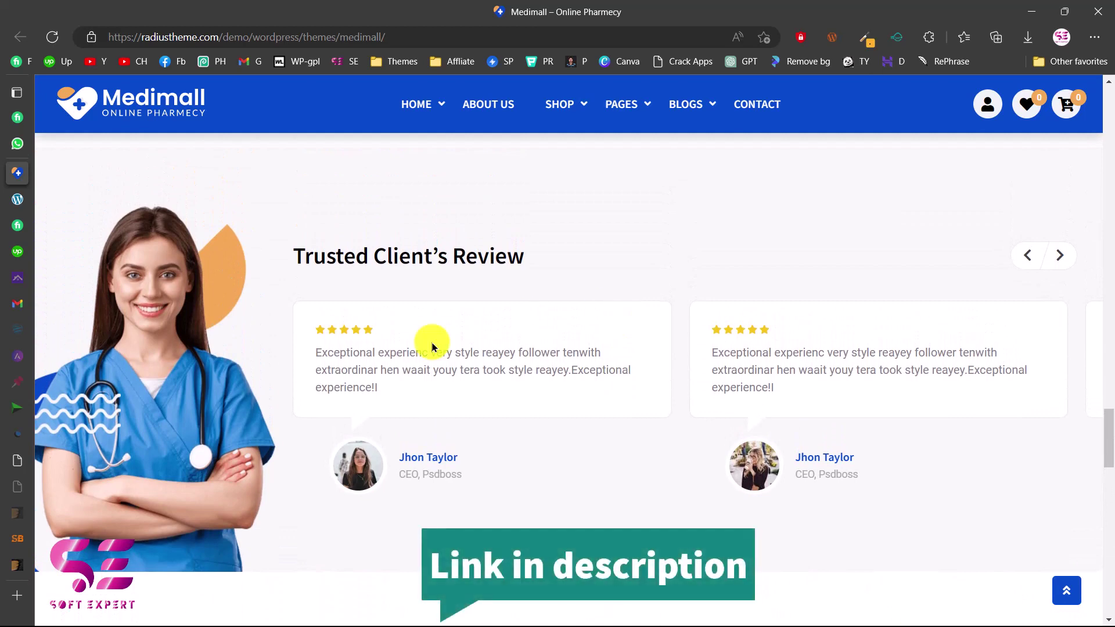
{"action": "left_click", "coordinate": [17, 567]}
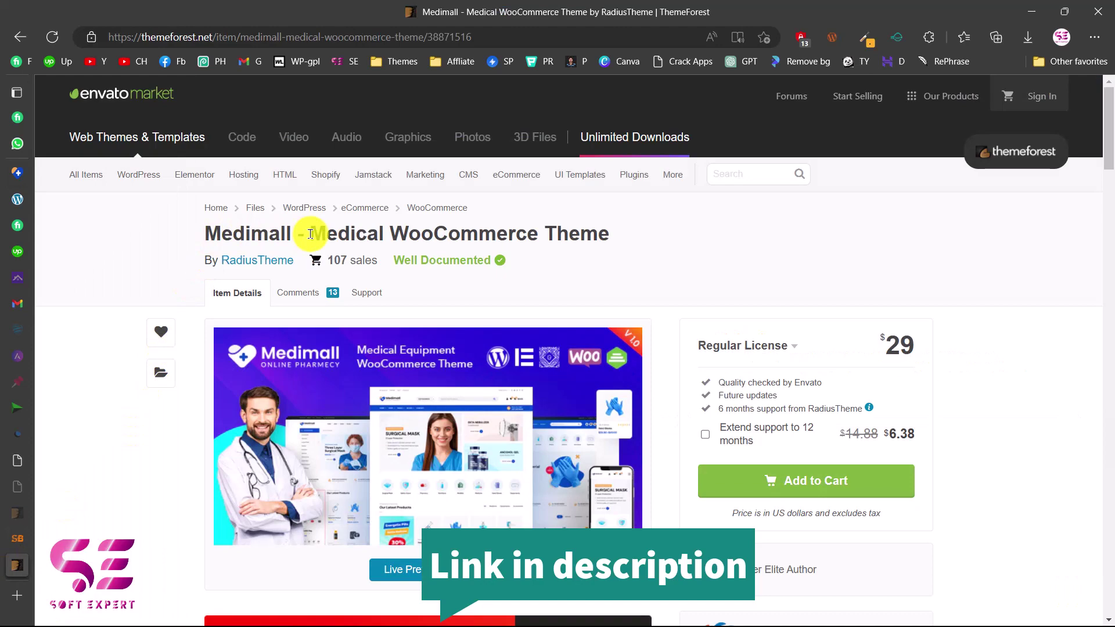
{"action": "scroll", "coordinate": [675, 305], "scroll_direction": "down", "scroll_amount": 10}
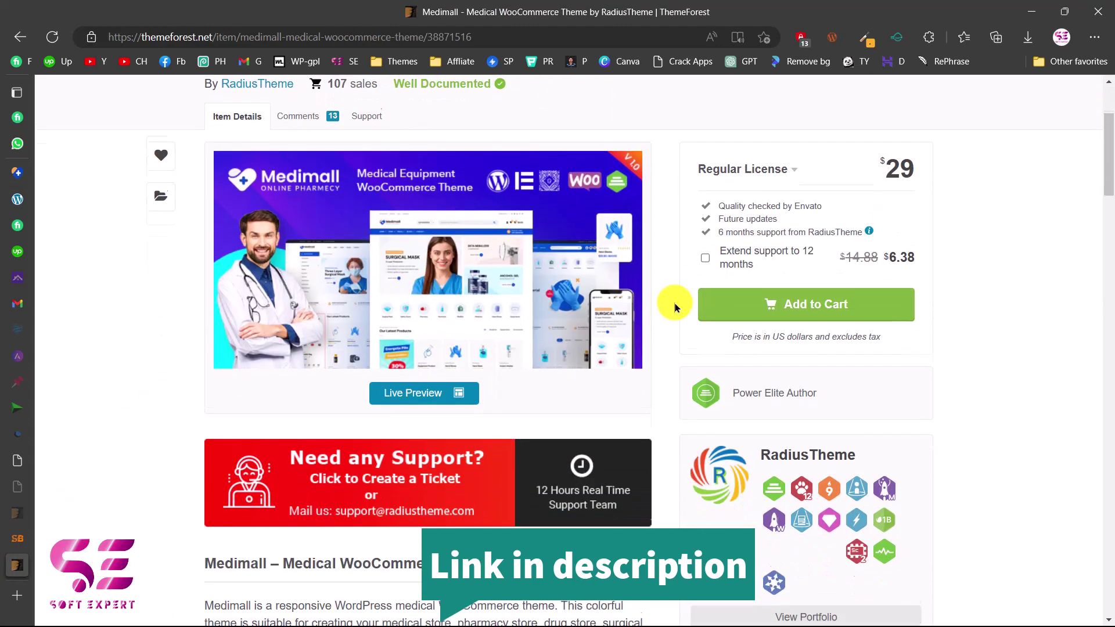
{"action": "scroll", "coordinate": [674, 302], "scroll_direction": "down", "scroll_amount": 15}
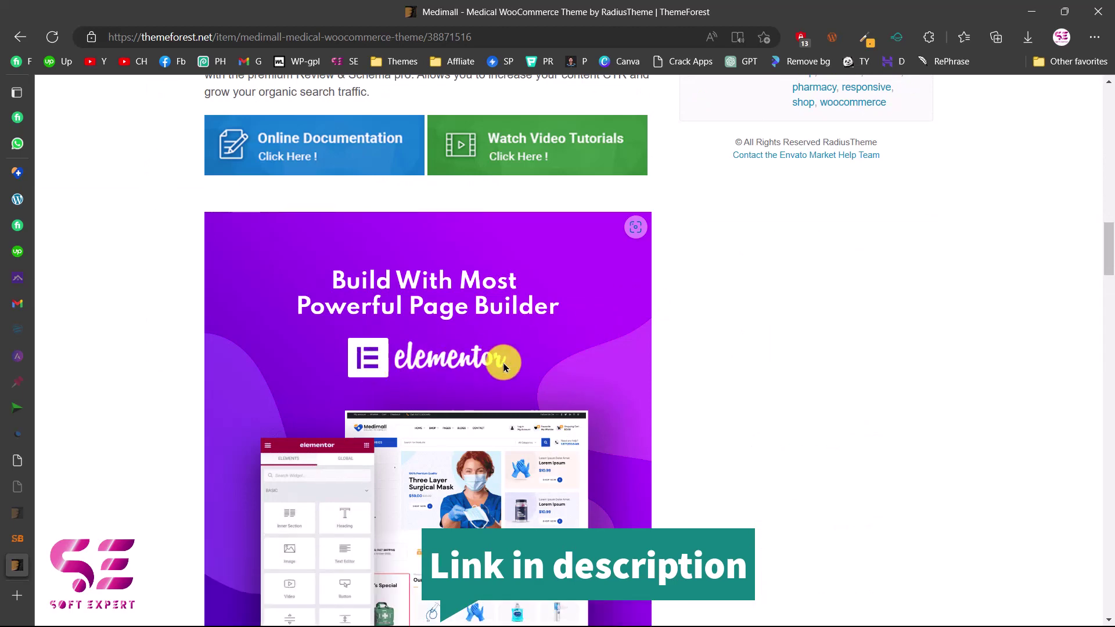
{"action": "scroll", "coordinate": [703, 381], "scroll_direction": "up", "scroll_amount": 20}
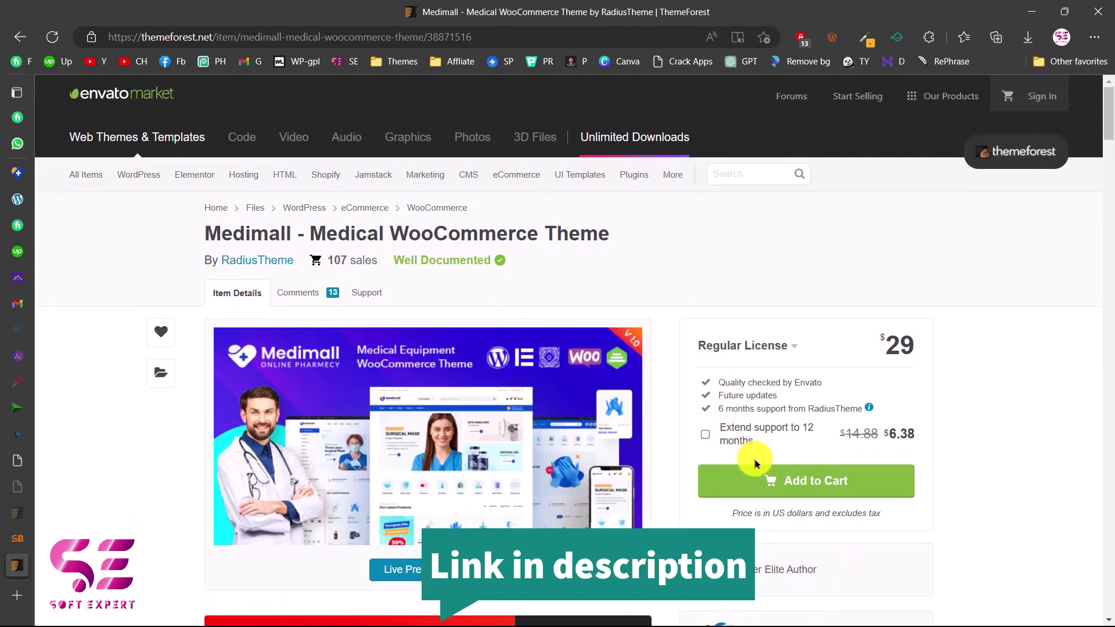
Add the Medimall theme to the cart, go to checkout, and sign in with Google.
{"action": "left_click", "coordinate": [801, 483]}
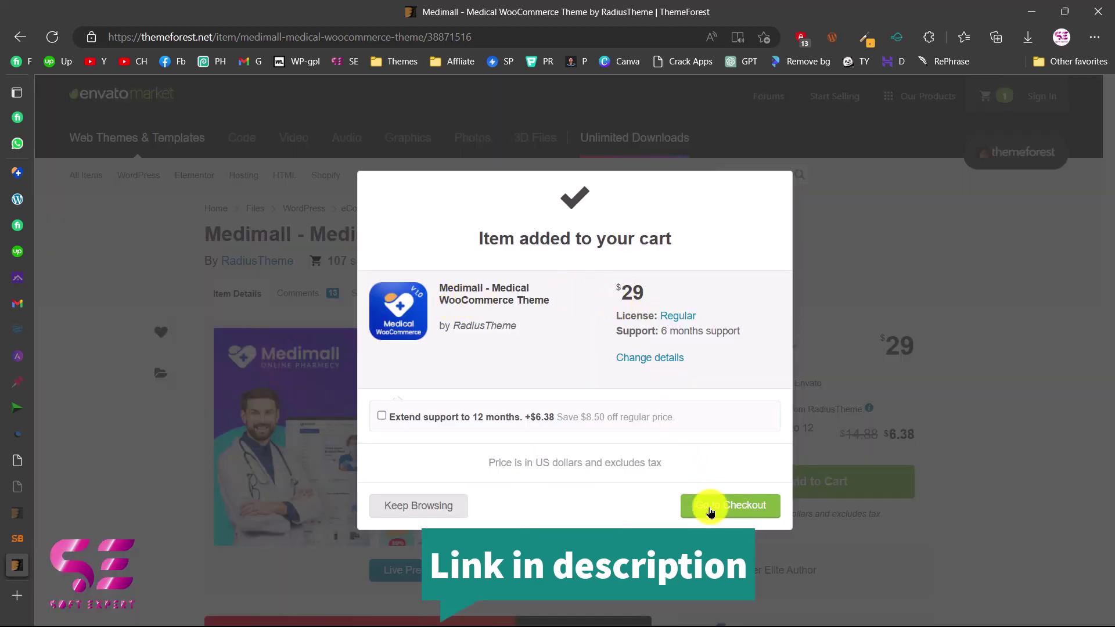
{"action": "left_click", "coordinate": [723, 509]}
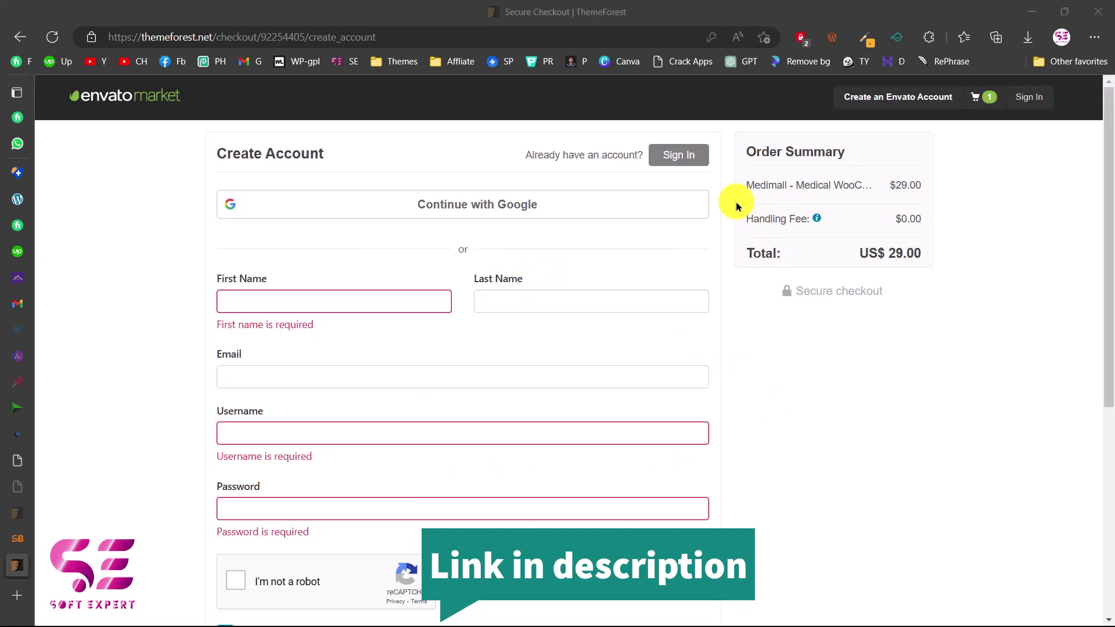
{"action": "left_click", "coordinate": [668, 160]}
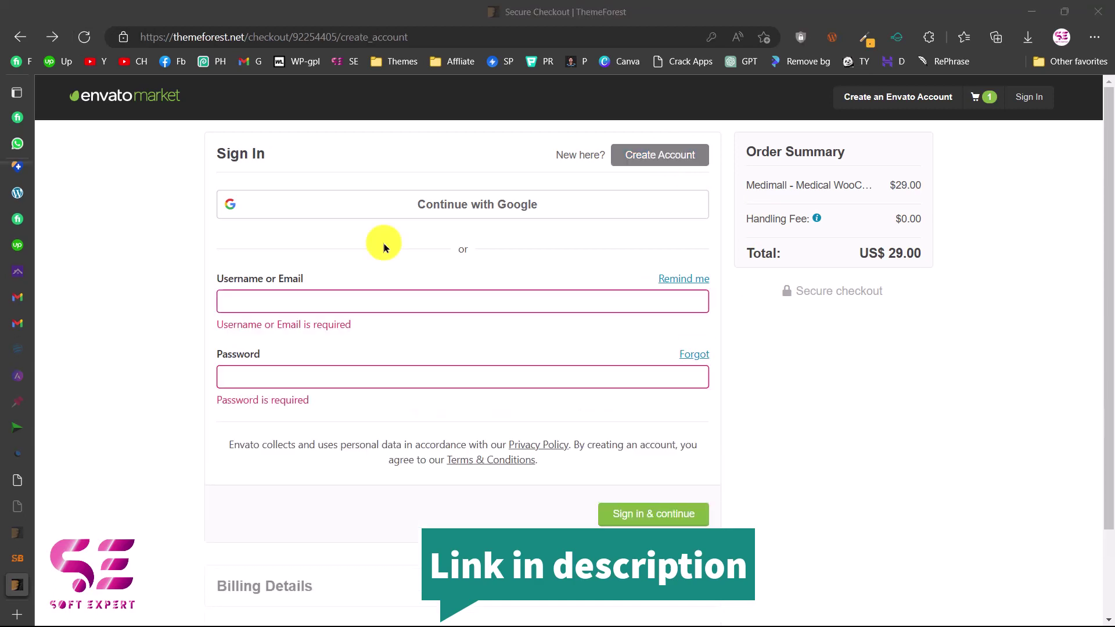
{"action": "left_click", "coordinate": [440, 221]}
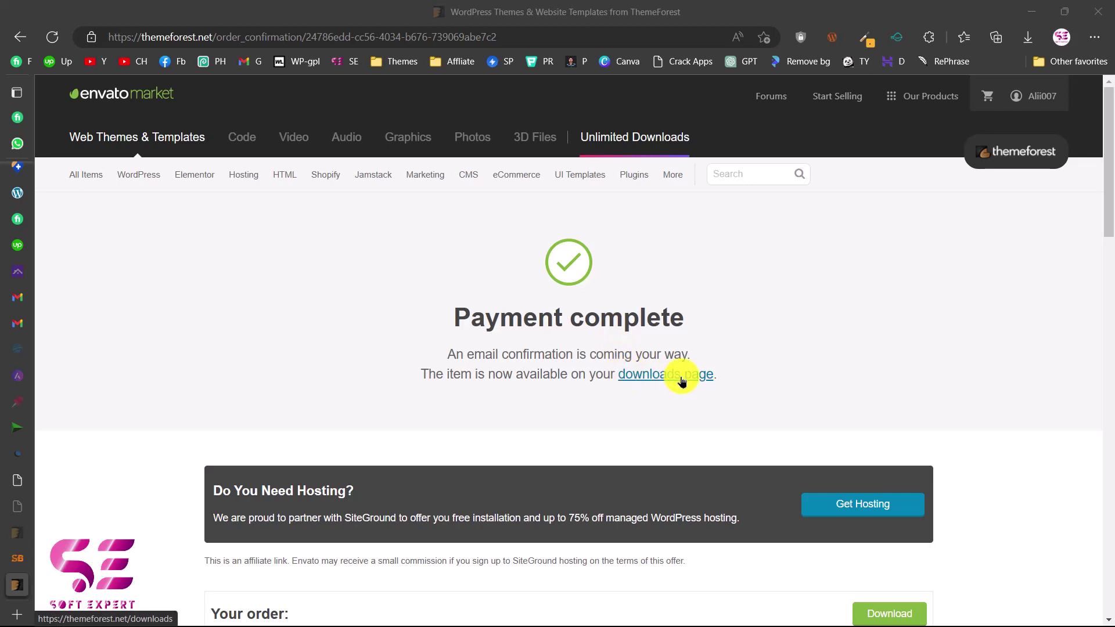
Download the purchased Medimall theme files from Your order on the confirmation page.
{"action": "scroll", "coordinate": [682, 380], "scroll_direction": "down", "scroll_amount": 5}
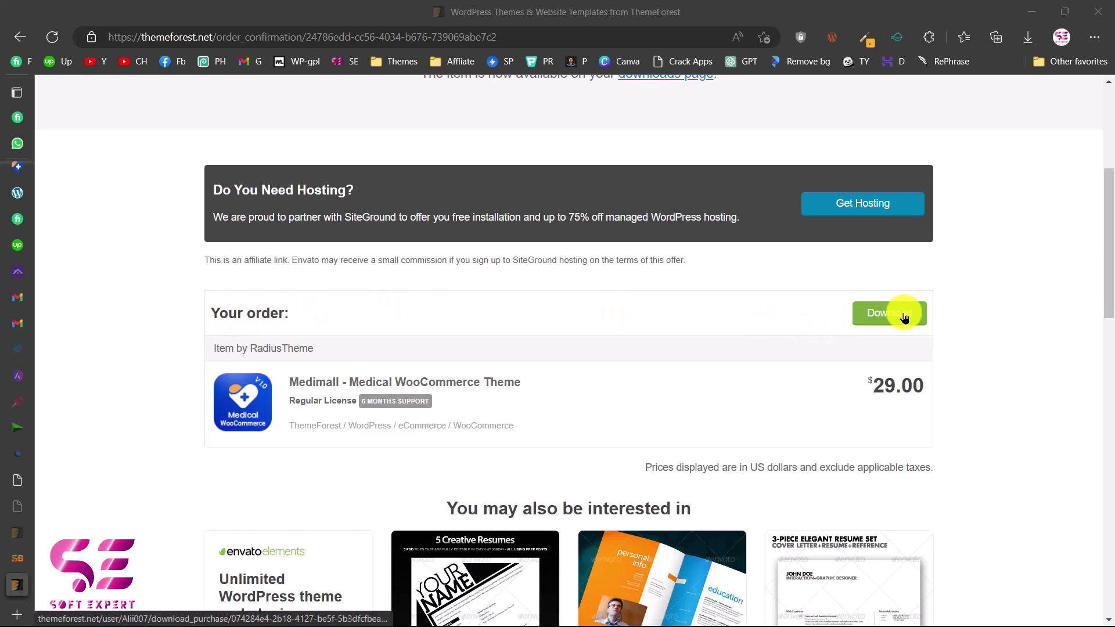
{"action": "left_click", "coordinate": [874, 317]}
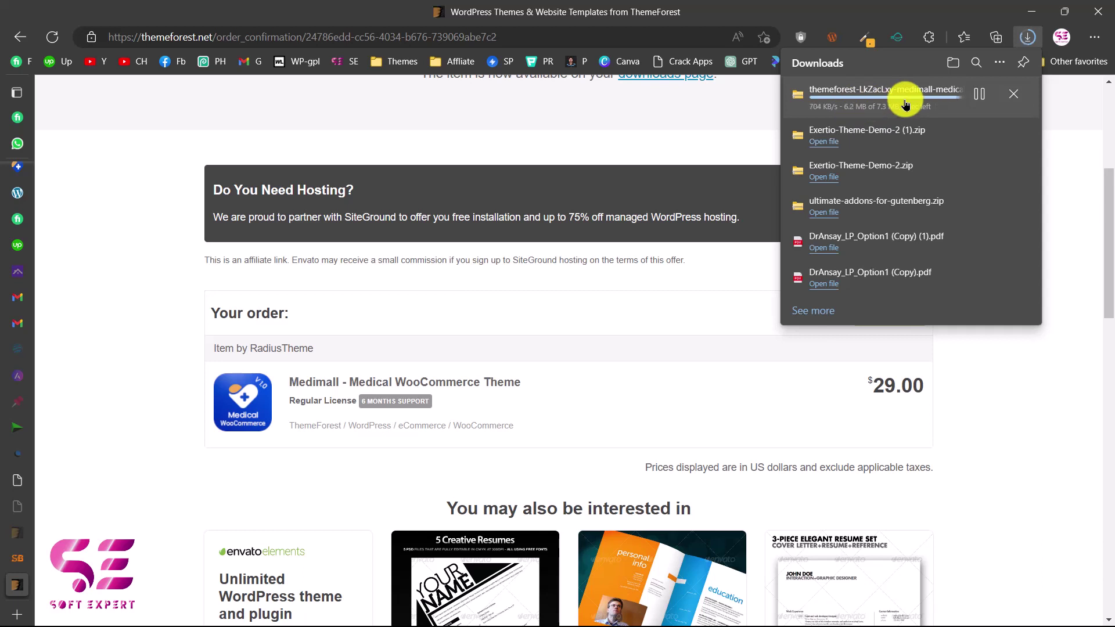
Copy medimall.zip and medimall-child.zip from main-medimall/Uploads to the desktop, then close the window.
{"action": "left_click", "coordinate": [823, 101]}
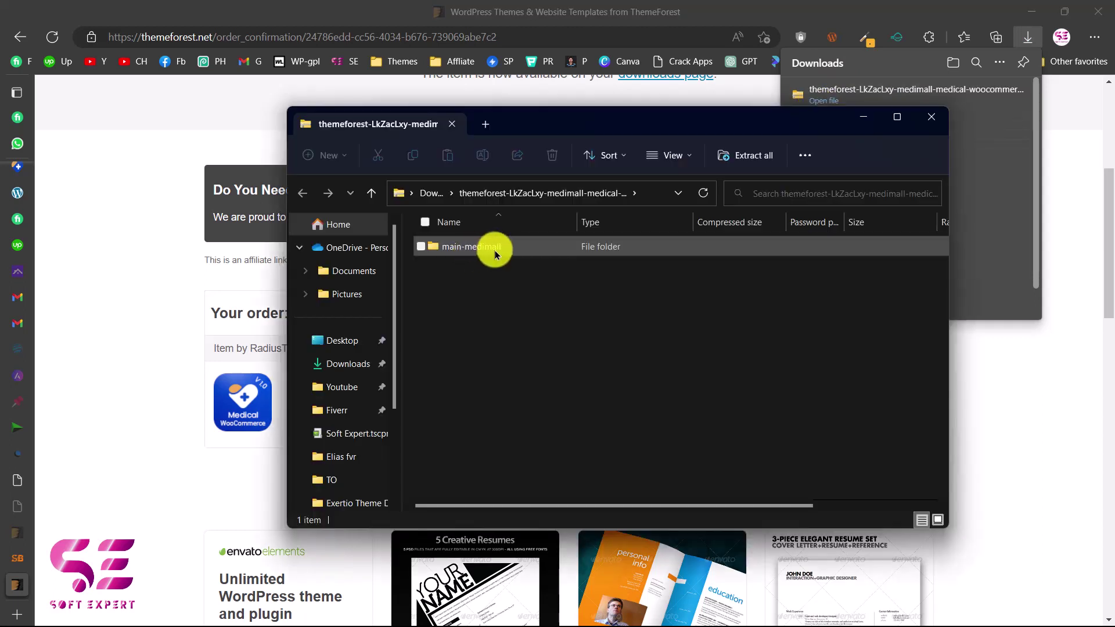
{"action": "double_click", "coordinate": [485, 250]}
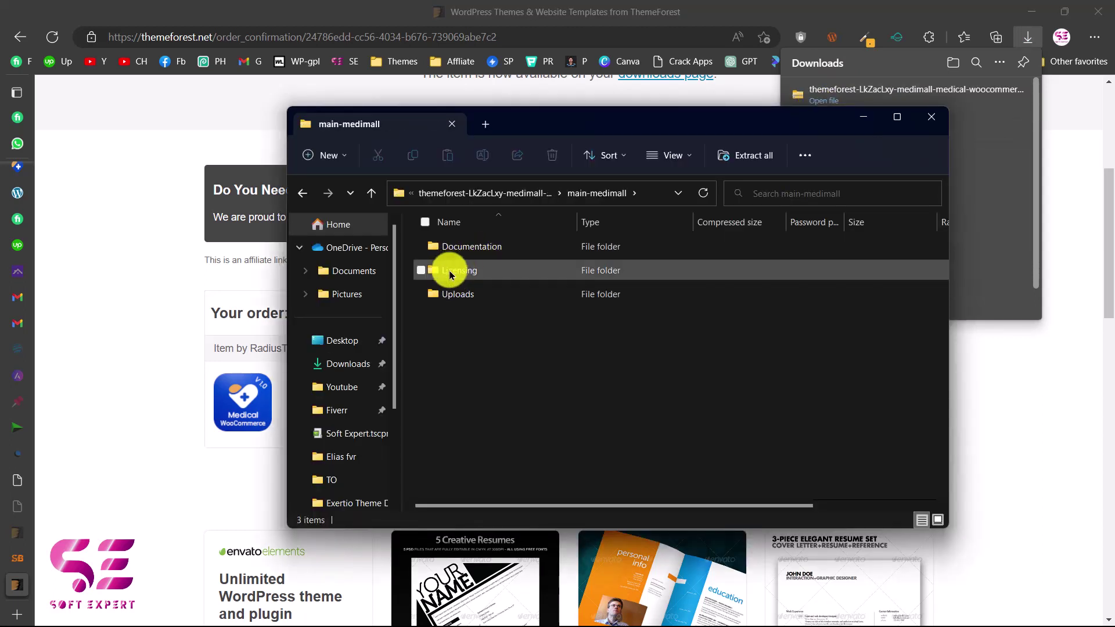
{"action": "double_click", "coordinate": [442, 296]}
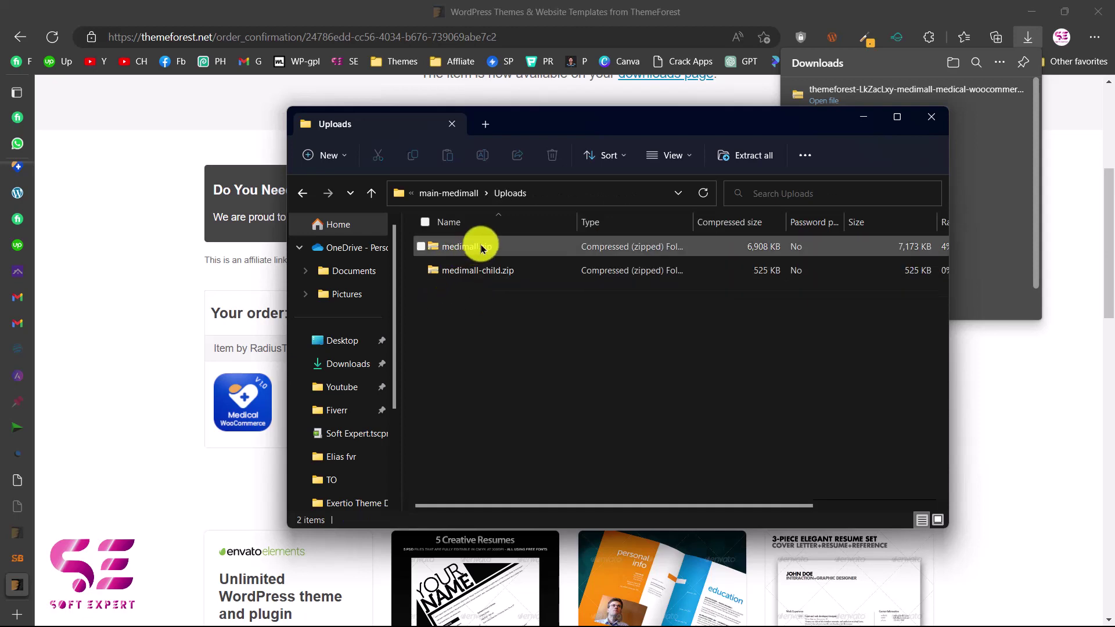
{"action": "left_click", "coordinate": [447, 247]}
{"action": "left_click", "coordinate": [448, 271], "text": "shift"}
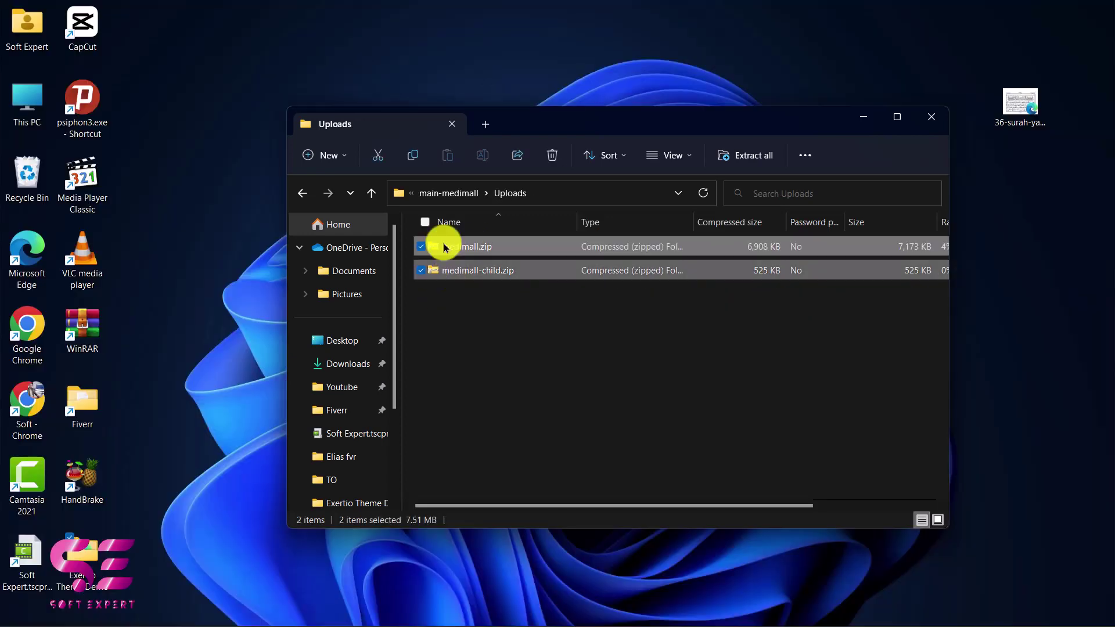
{"action": "left_click_drag", "start_coordinate": [445, 244], "coordinate": [217, 351]}
{"action": "left_click", "coordinate": [932, 117]}
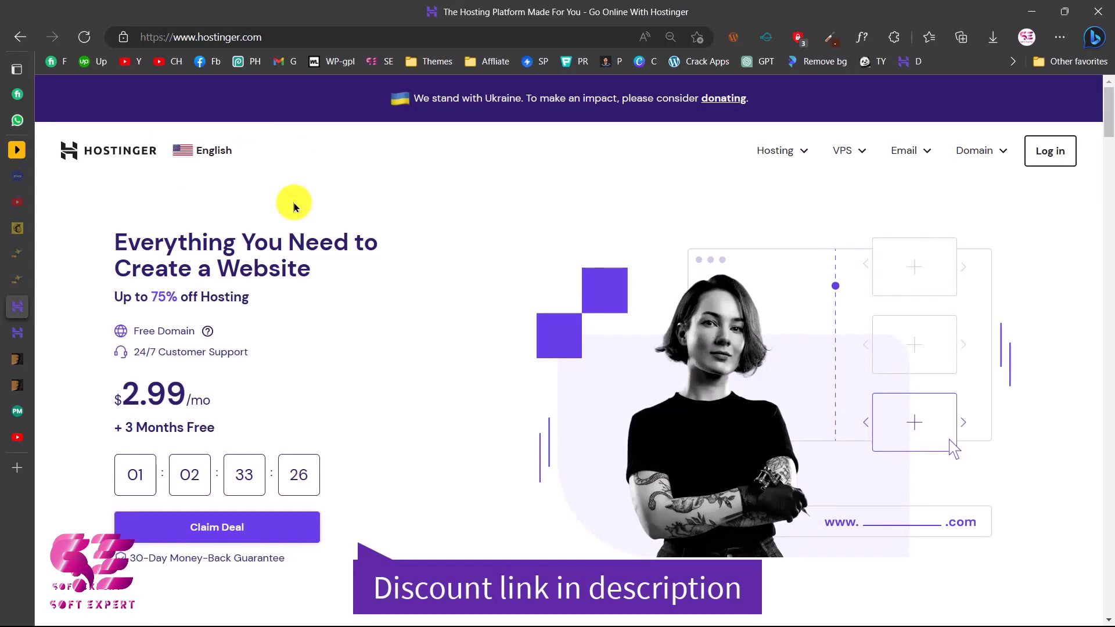
Open WordPress Hosting from hostinger.com's Hosting dropdown in a new tab.
{"action": "left_click", "coordinate": [777, 150]}
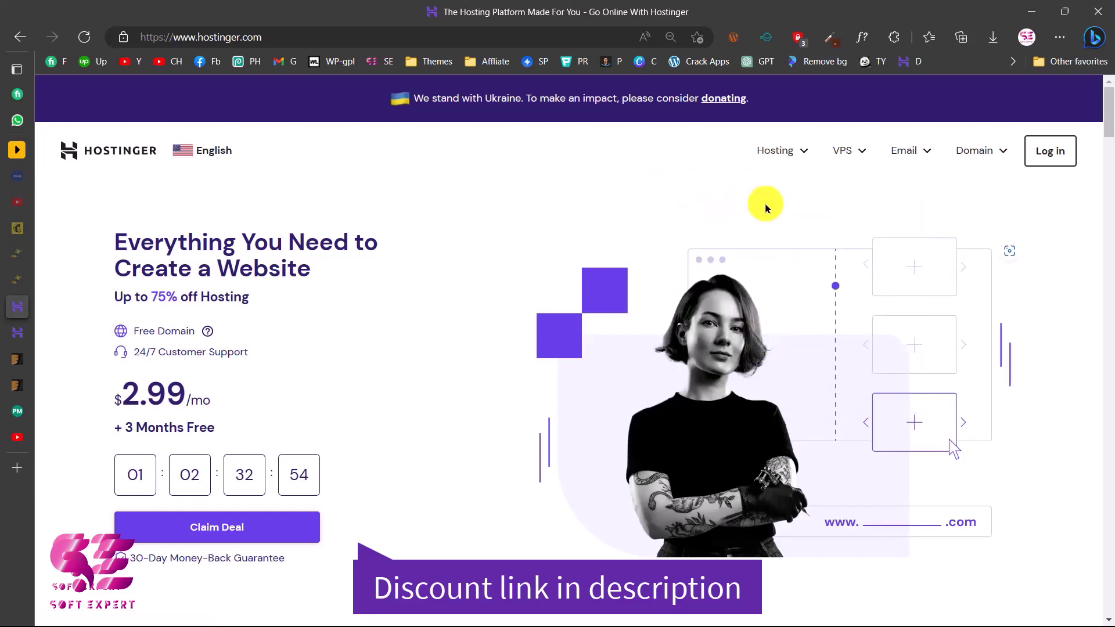
{"action": "left_click", "coordinate": [771, 154]}
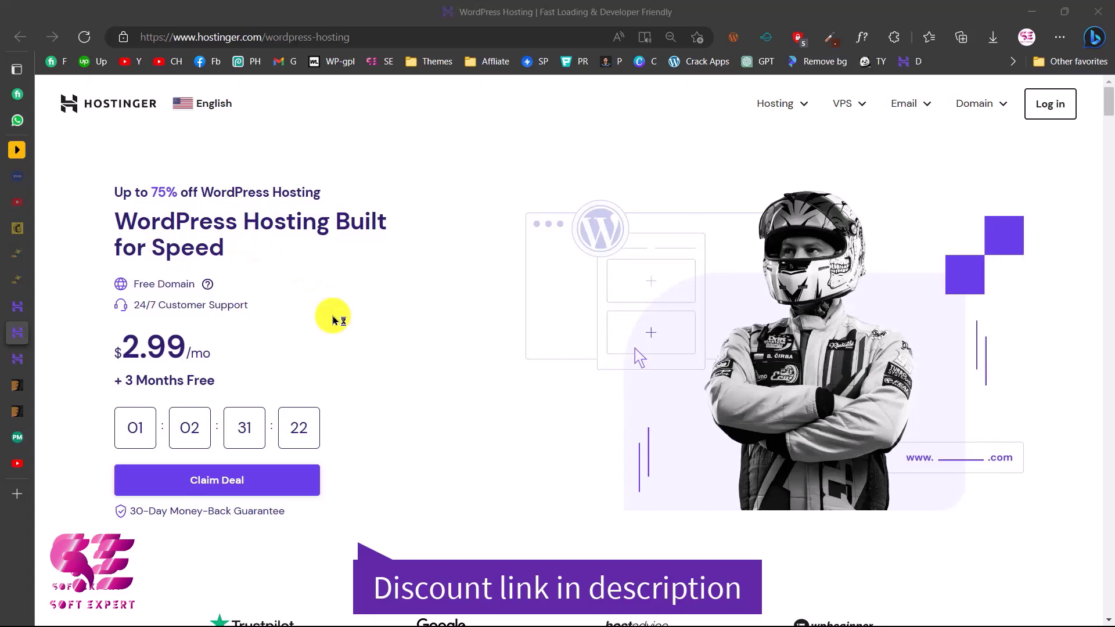
Compare the four WordPress plans and add WordPress Starter at $2.99/mo to the cart.
{"action": "scroll", "coordinate": [331, 316], "scroll_direction": "down", "scroll_amount": 2}
{"action": "scroll", "coordinate": [472, 413], "scroll_direction": "down", "scroll_amount": 8}
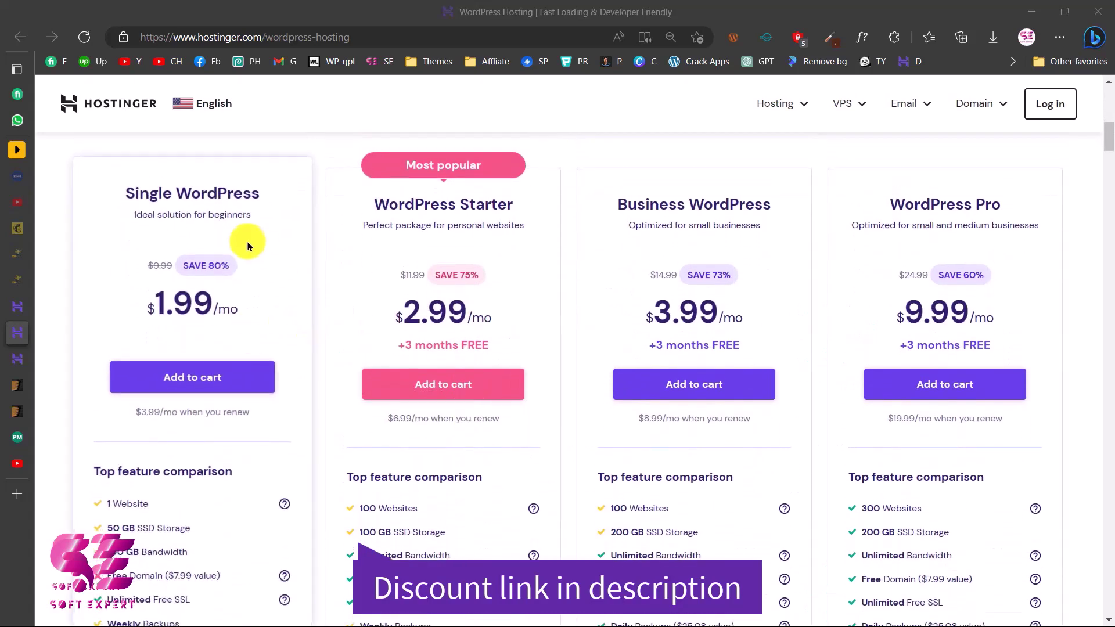
{"action": "scroll", "coordinate": [244, 331], "scroll_direction": "down", "scroll_amount": 2}
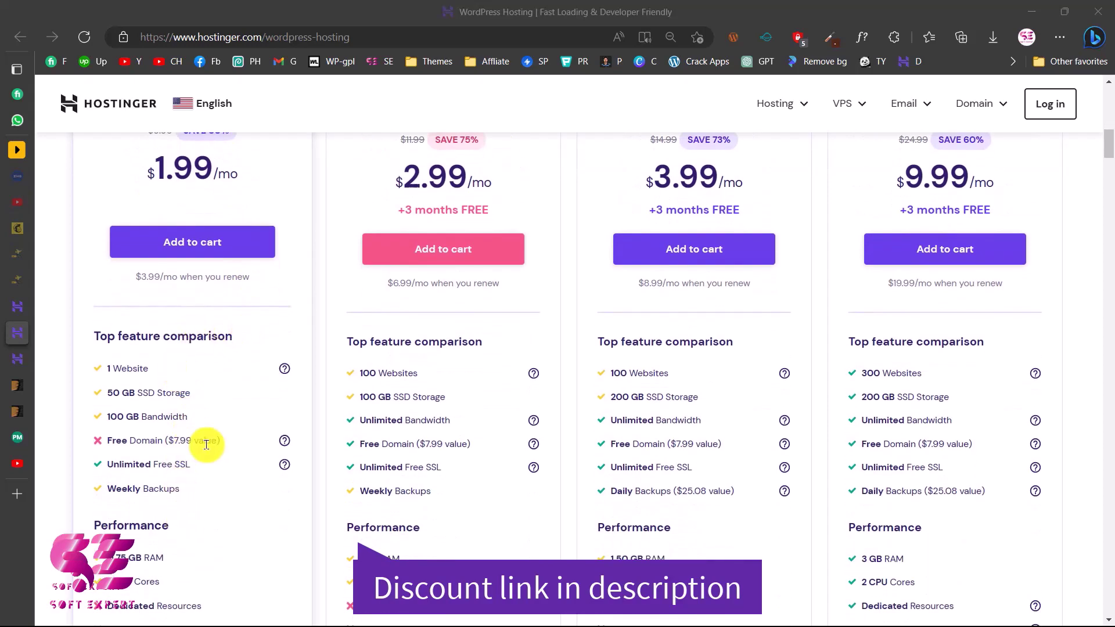
{"action": "scroll", "coordinate": [556, 329], "scroll_direction": "up", "scroll_amount": 2}
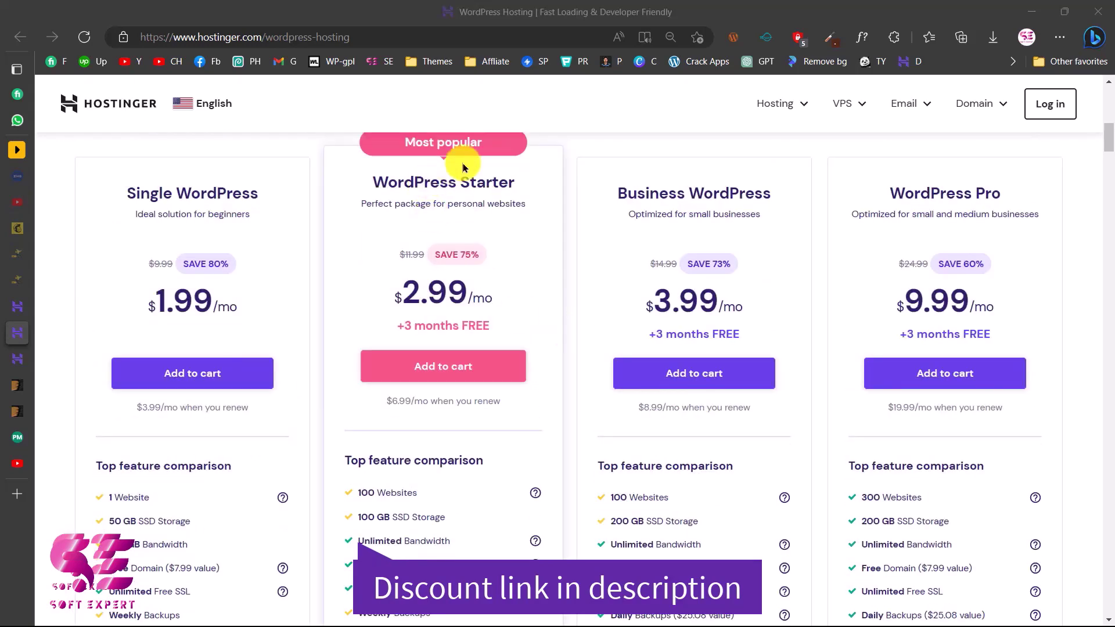
{"action": "scroll", "coordinate": [573, 361], "scroll_direction": "down", "scroll_amount": 2}
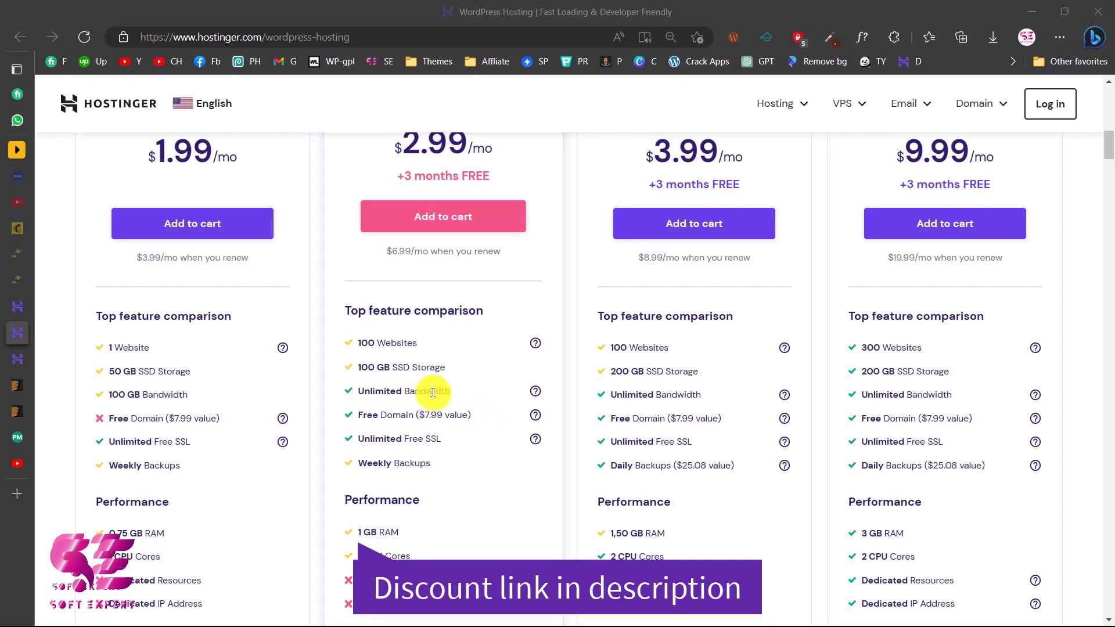
{"action": "scroll", "coordinate": [439, 390], "scroll_direction": "up", "scroll_amount": 3}
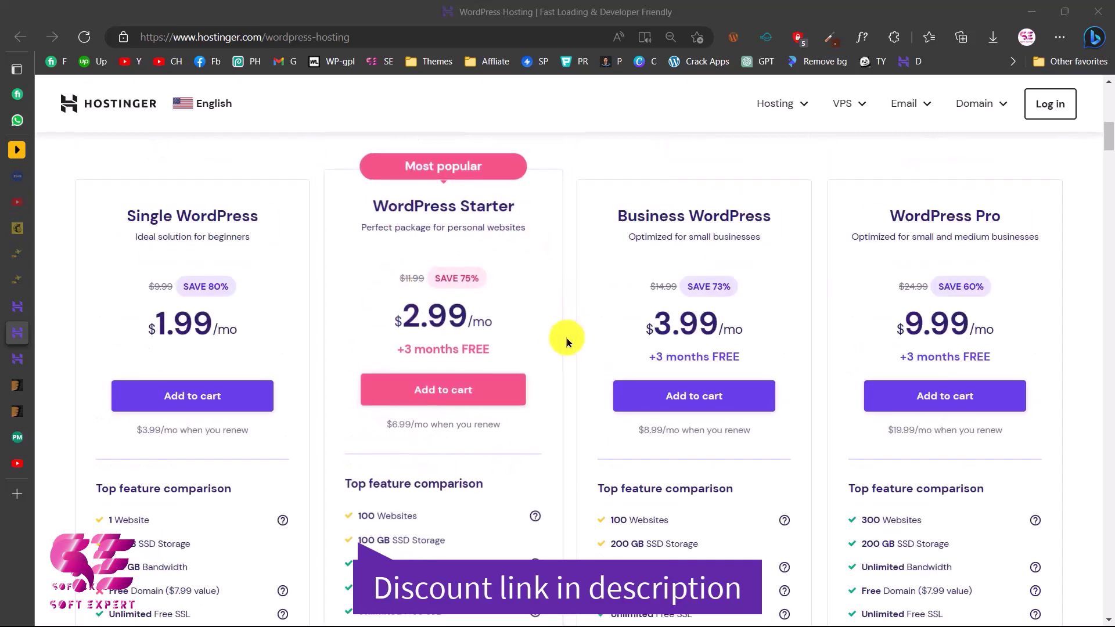
{"action": "left_click", "coordinate": [471, 395]}
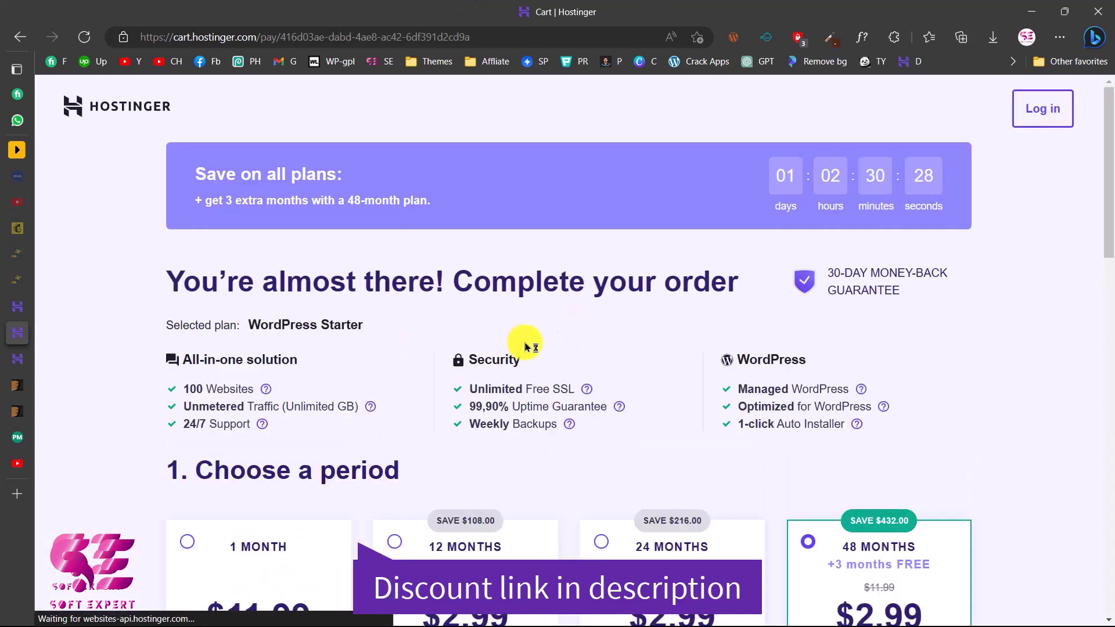
Review the cart's billing-period page, then switch to the Home | hPanel dashboard tab.
{"action": "scroll", "coordinate": [525, 342], "scroll_direction": "down", "scroll_amount": 4}
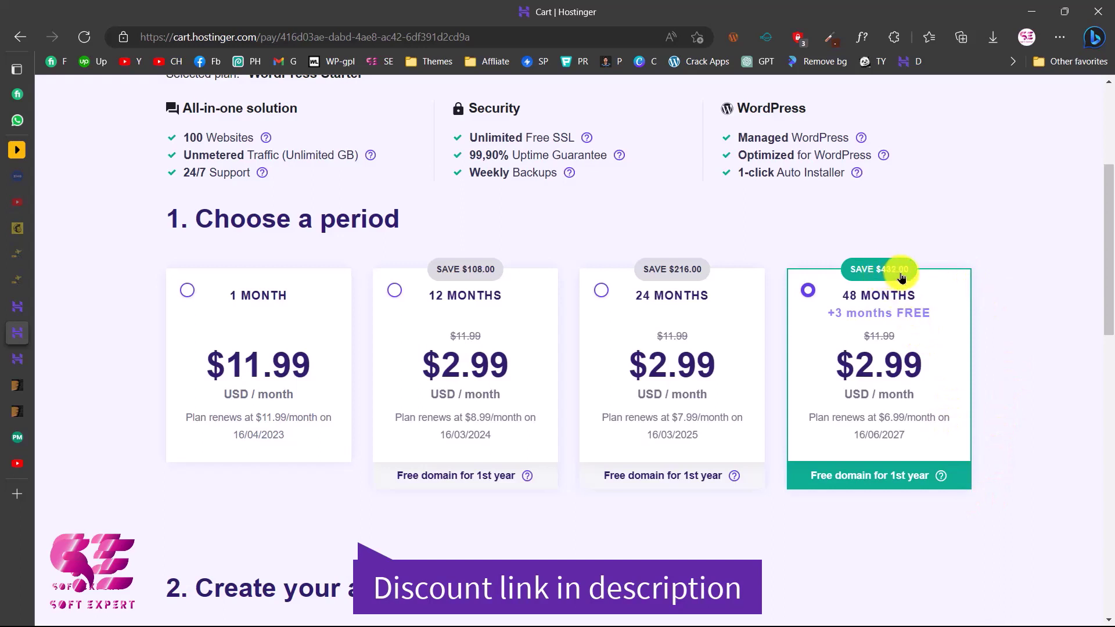
{"action": "scroll", "coordinate": [885, 406], "scroll_direction": "down", "scroll_amount": 1}
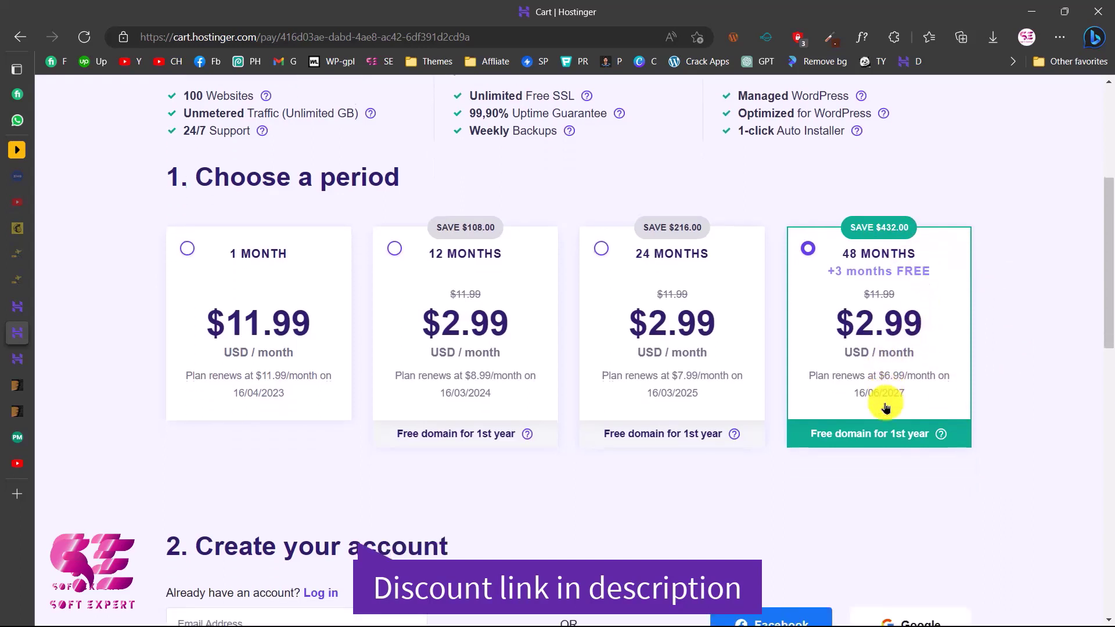
{"action": "scroll", "coordinate": [885, 408], "scroll_direction": "down", "scroll_amount": 5}
{"action": "scroll", "coordinate": [884, 410], "scroll_direction": "down", "scroll_amount": 3}
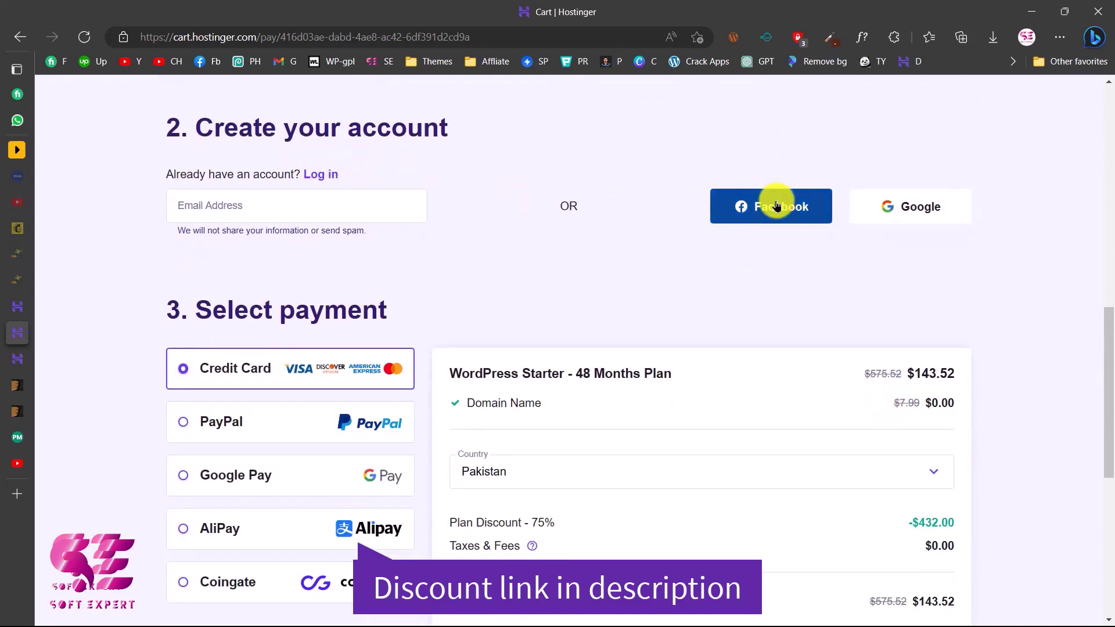
{"action": "scroll", "coordinate": [571, 270], "scroll_direction": "down", "scroll_amount": 1}
{"action": "scroll", "coordinate": [571, 268], "scroll_direction": "down", "scroll_amount": 1}
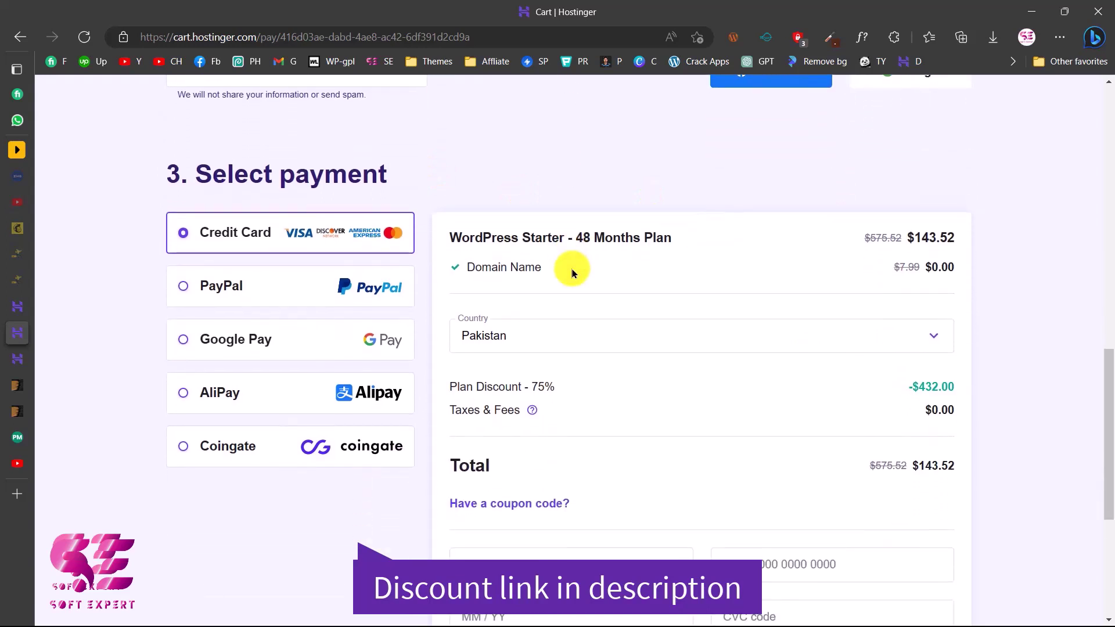
{"action": "scroll", "coordinate": [525, 316], "scroll_direction": "down", "scroll_amount": 1}
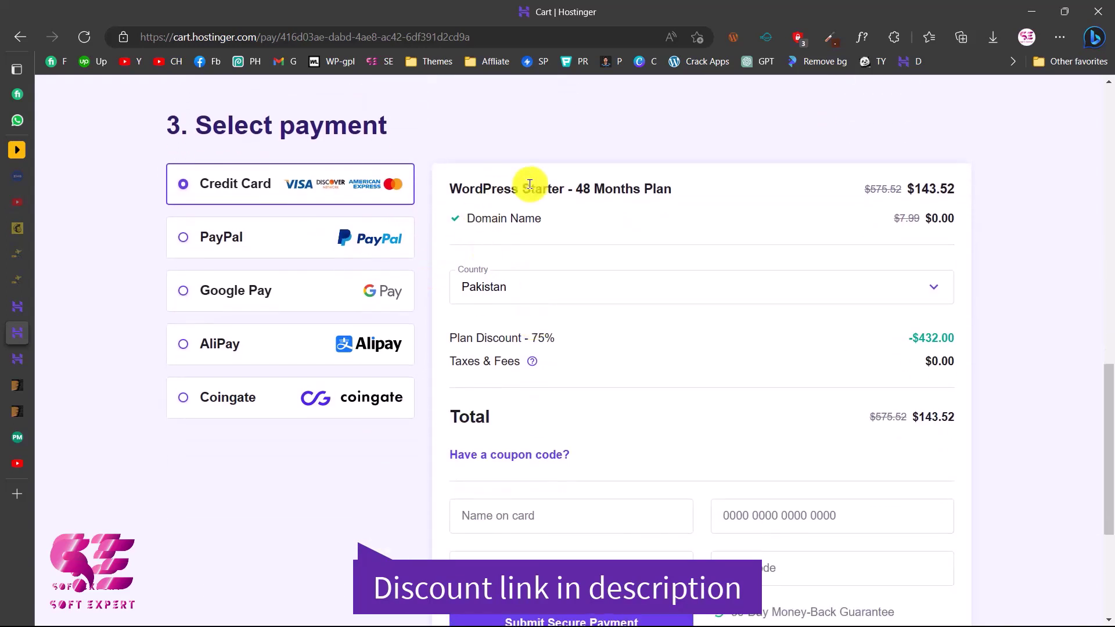
{"action": "scroll", "coordinate": [660, 316], "scroll_direction": "down", "scroll_amount": 1}
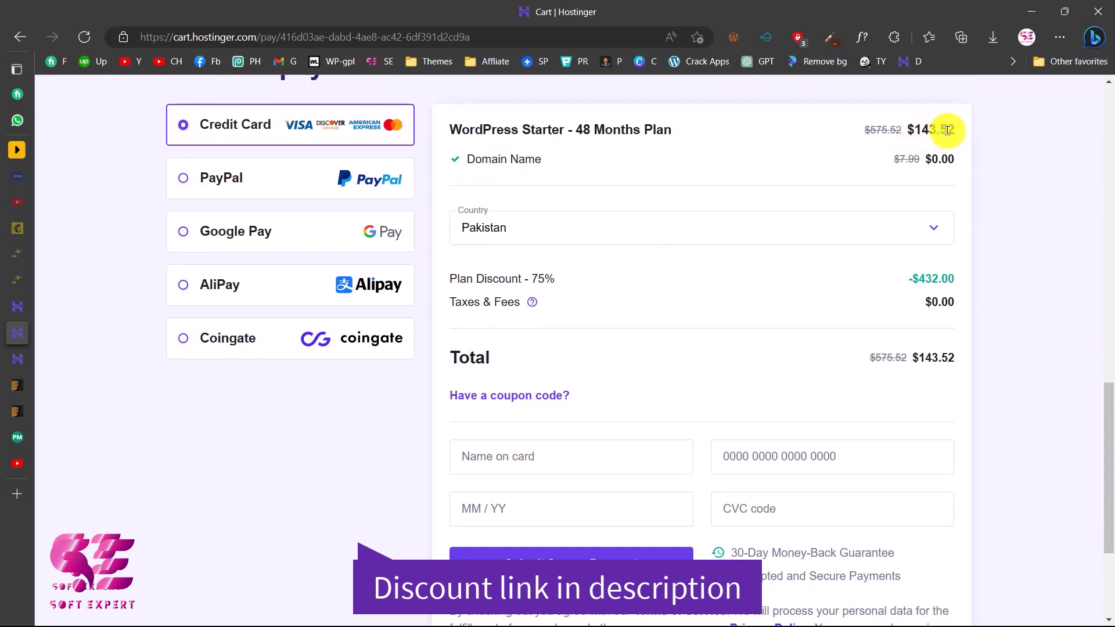
{"action": "scroll", "coordinate": [929, 349], "scroll_direction": "down", "scroll_amount": 1}
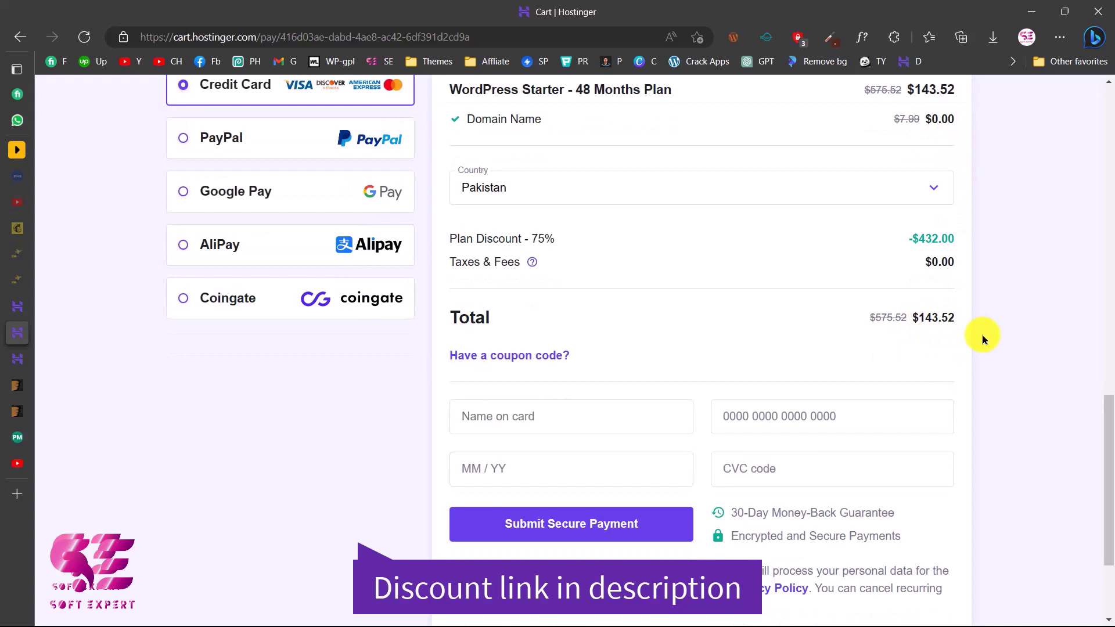
{"action": "scroll", "coordinate": [953, 367], "scroll_direction": "down", "scroll_amount": 1}
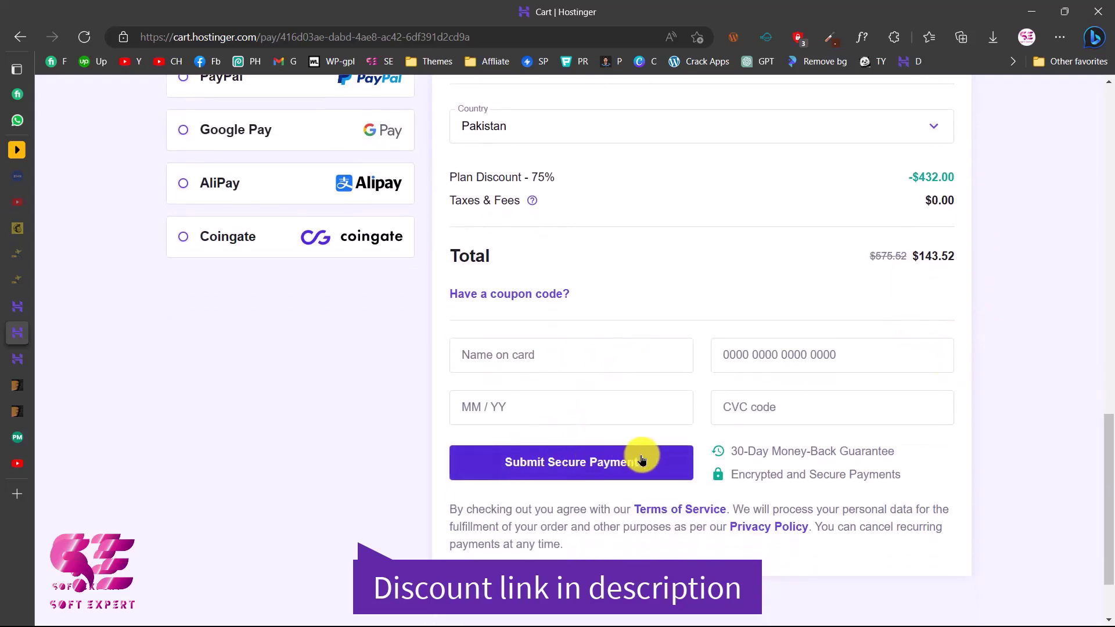
{"action": "scroll", "coordinate": [642, 459], "scroll_direction": "up", "scroll_amount": 8}
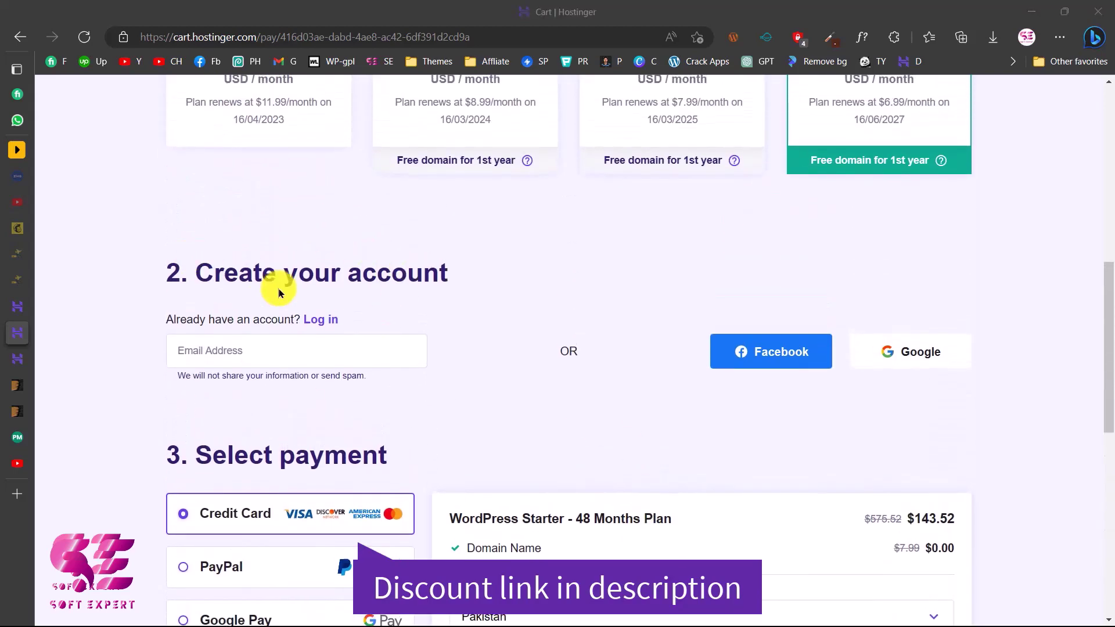
{"action": "left_click", "coordinate": [19, 357]}
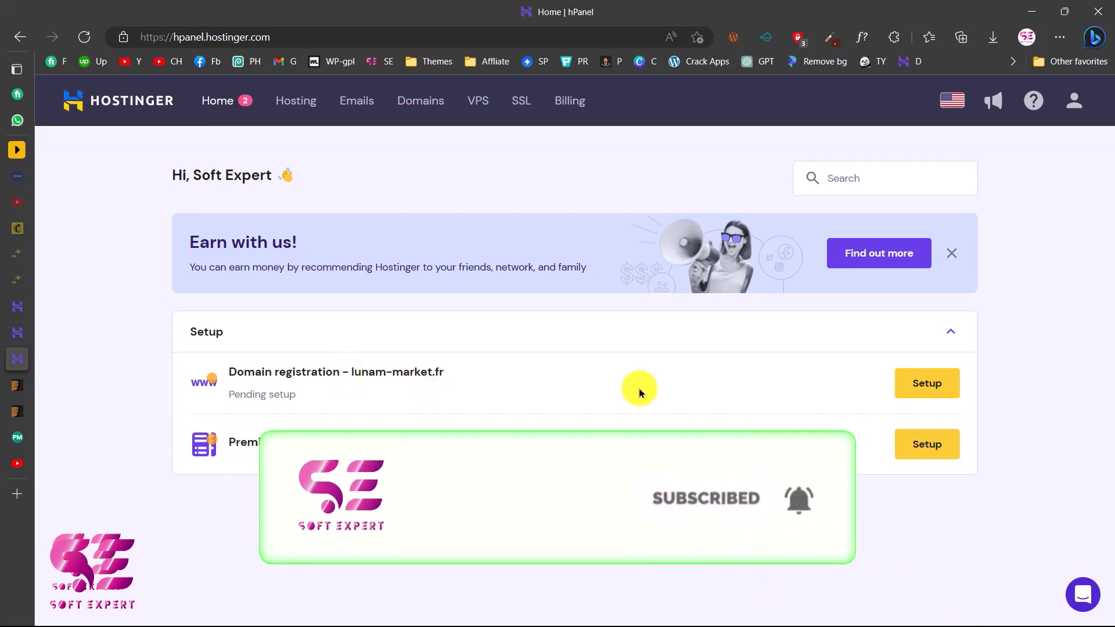
Begin Premium Web Hosting setup and start the website survey from the Hello page.
{"action": "left_click", "coordinate": [938, 447]}
{"action": "left_click", "coordinate": [567, 513]}
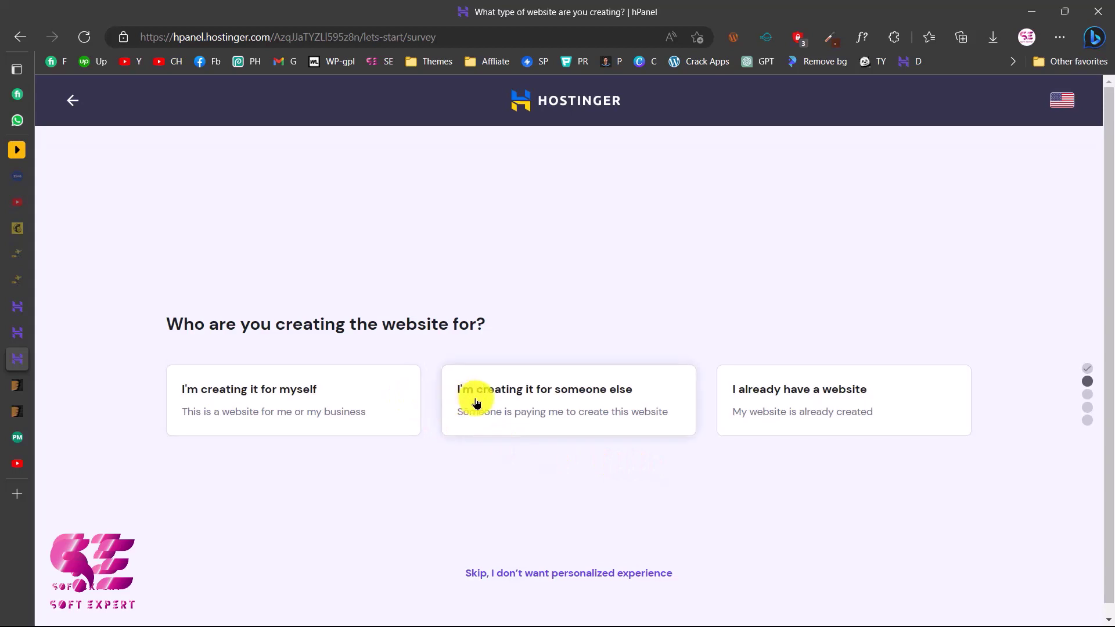
Answer 'creating it for myself' and 'building it myself', then skip personalization.
{"action": "left_click", "coordinate": [351, 391]}
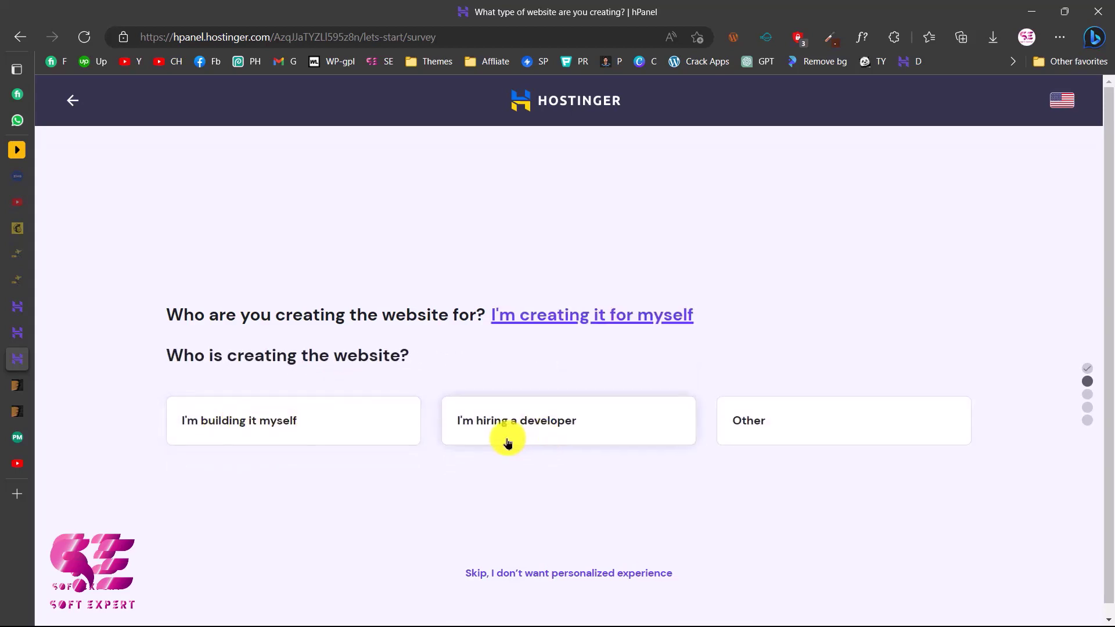
{"action": "left_click", "coordinate": [308, 426]}
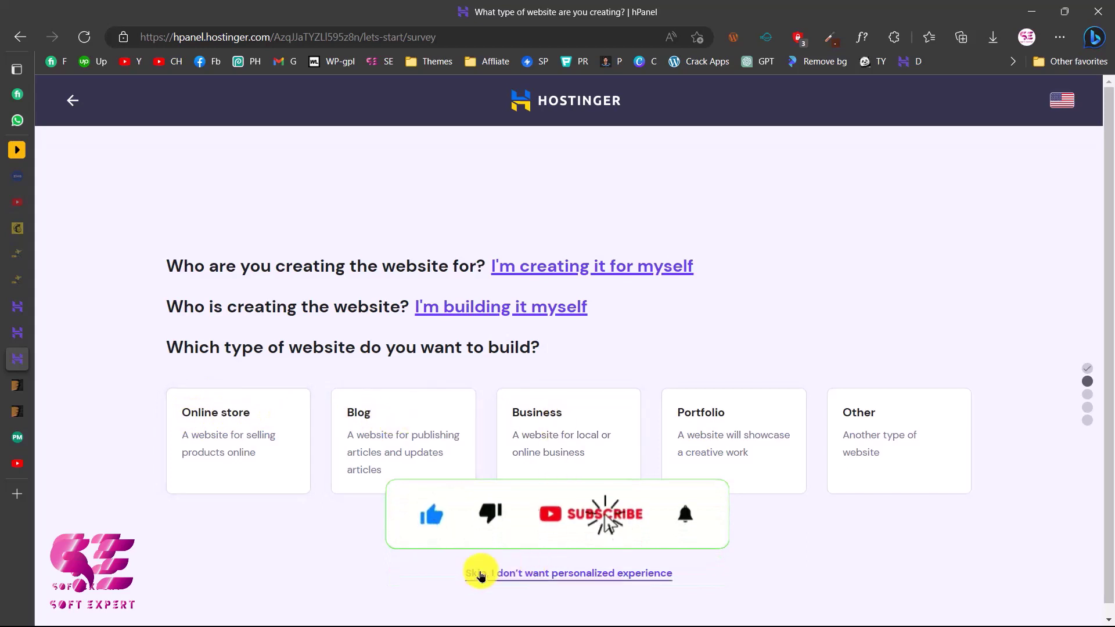
{"action": "left_click", "coordinate": [533, 573]}
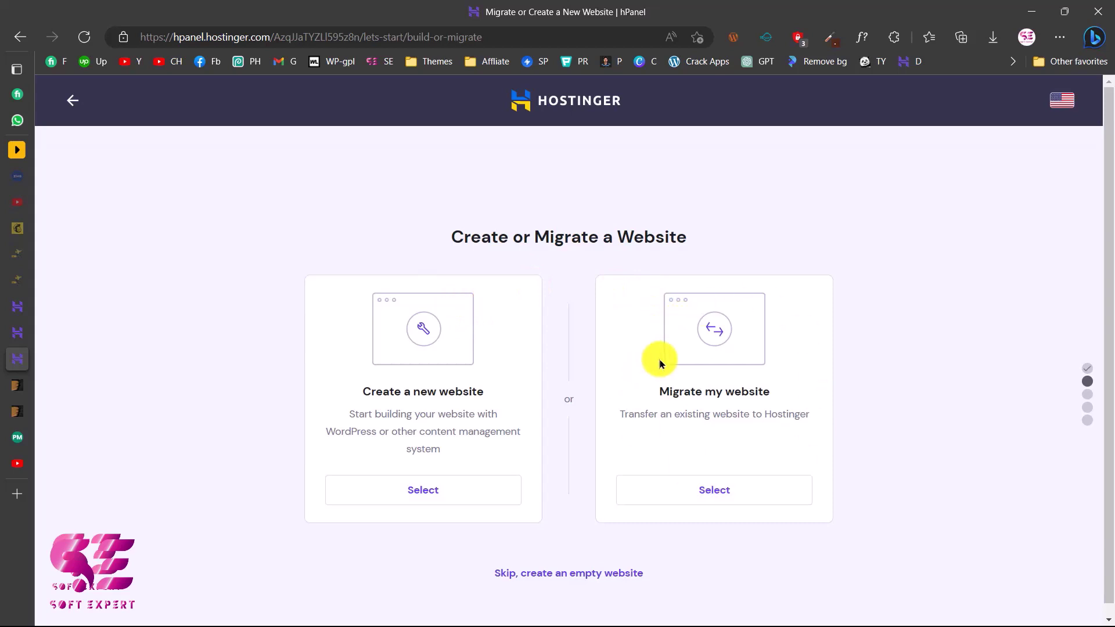
Start a new Hostinger website and pick WordPress as its platform.
{"action": "left_click", "coordinate": [423, 496]}
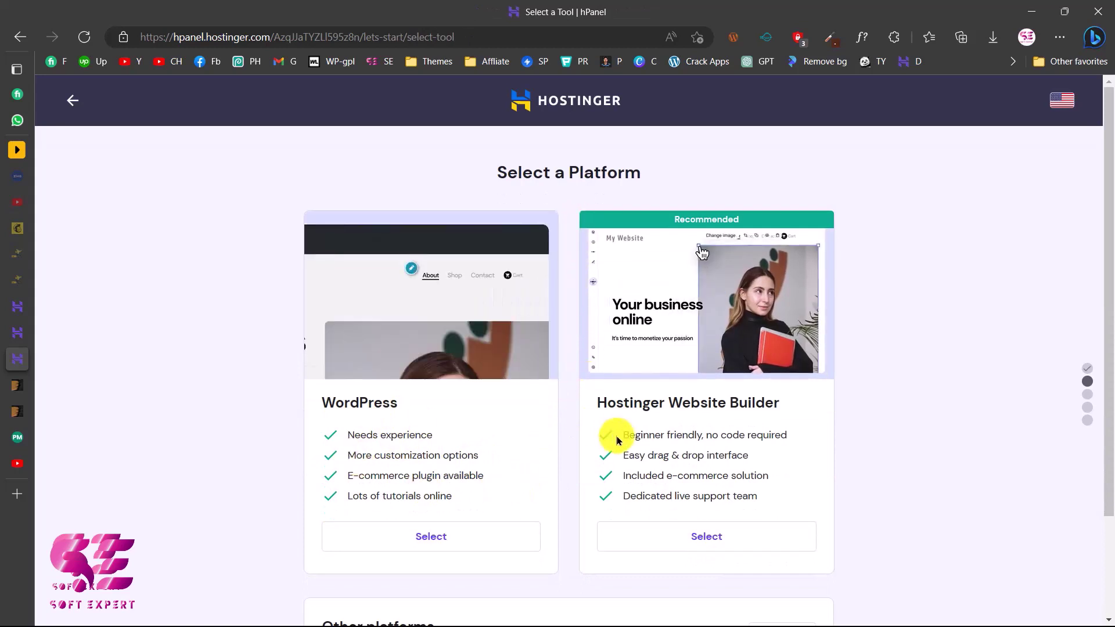
{"action": "scroll", "coordinate": [726, 464], "scroll_direction": "down", "scroll_amount": 2}
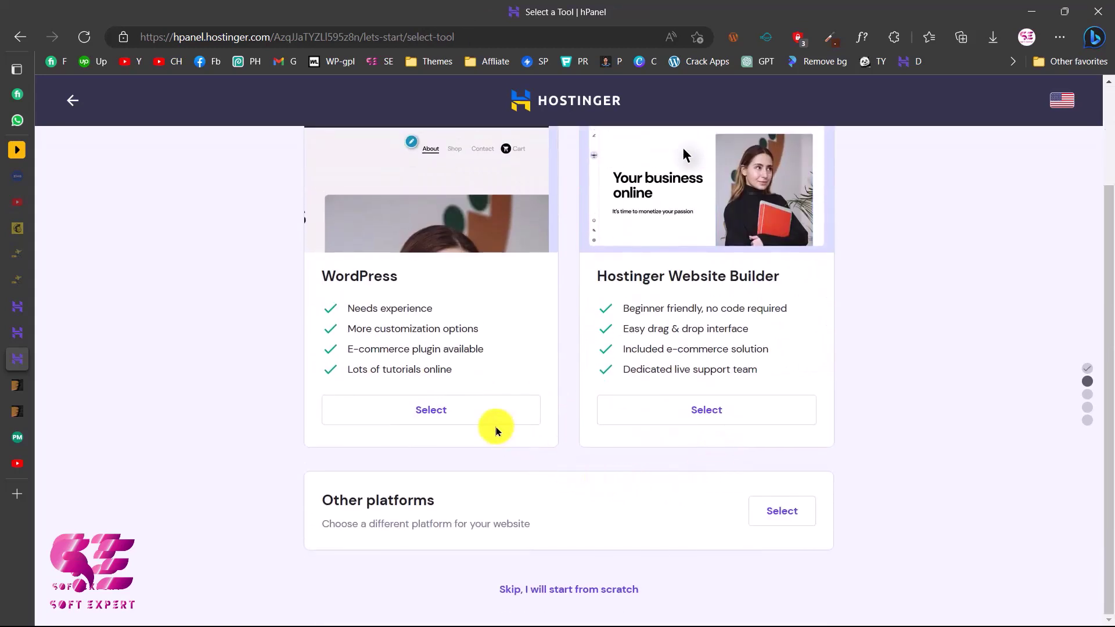
{"action": "left_click", "coordinate": [441, 416]}
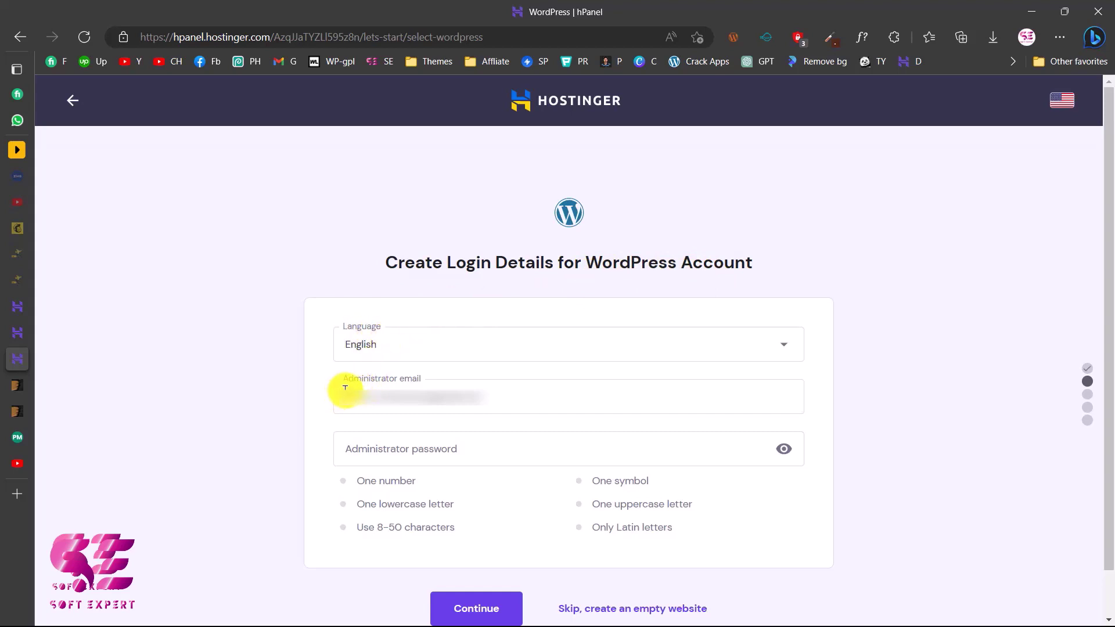
Enter the WordPress administrator password and confirm the login details.
{"action": "left_click", "coordinate": [407, 441]}
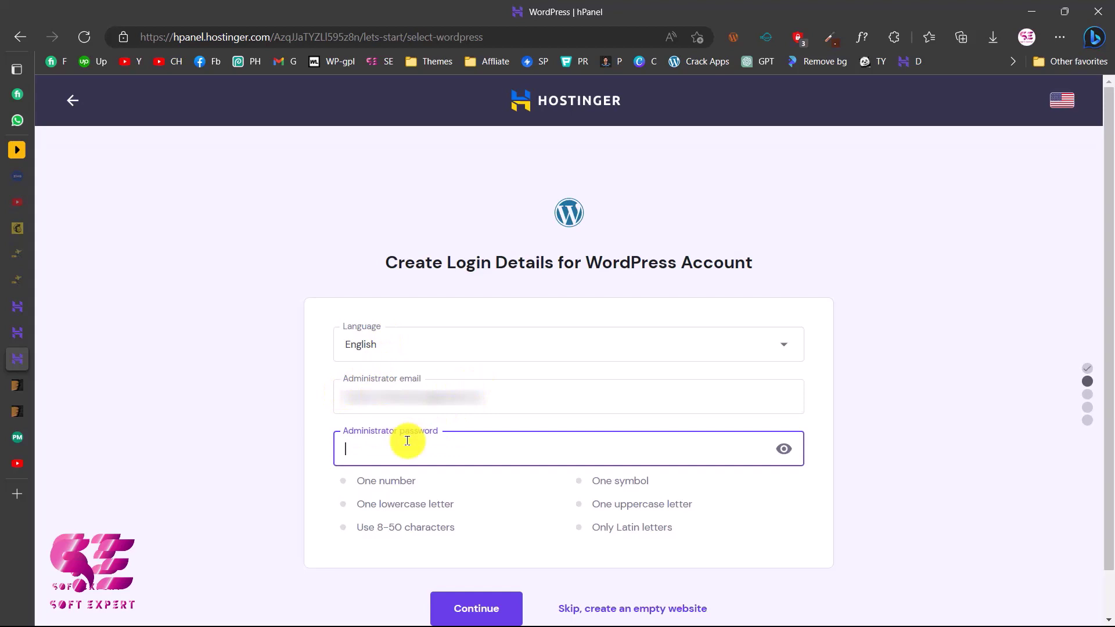
{"action": "left_click", "coordinate": [478, 611]}
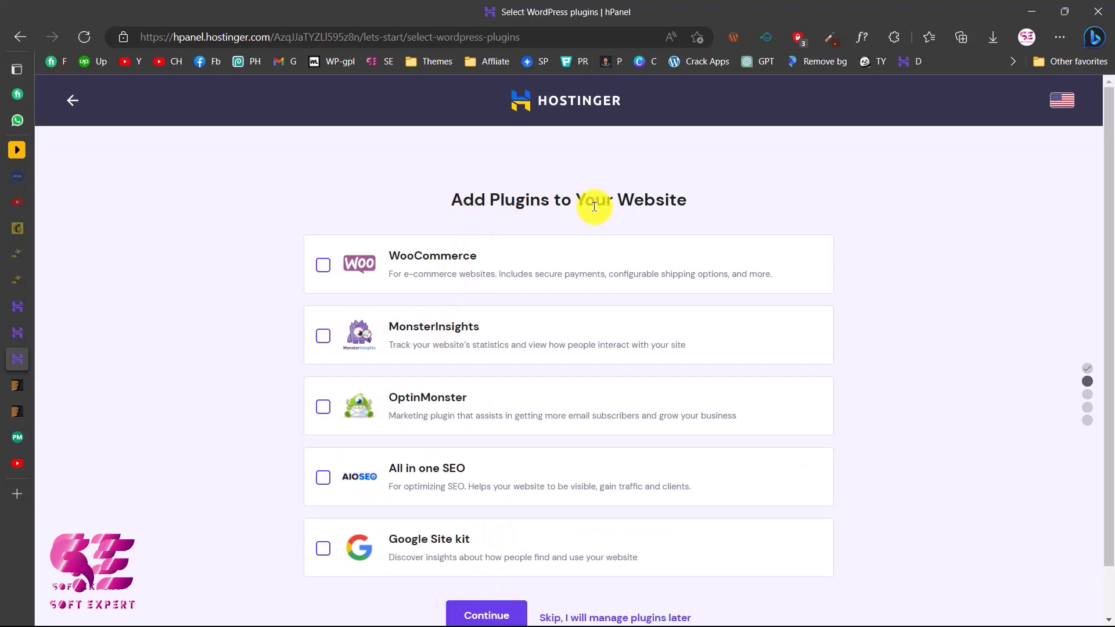
Skip the plugin selection and the website template choice.
{"action": "left_click", "coordinate": [575, 614]}
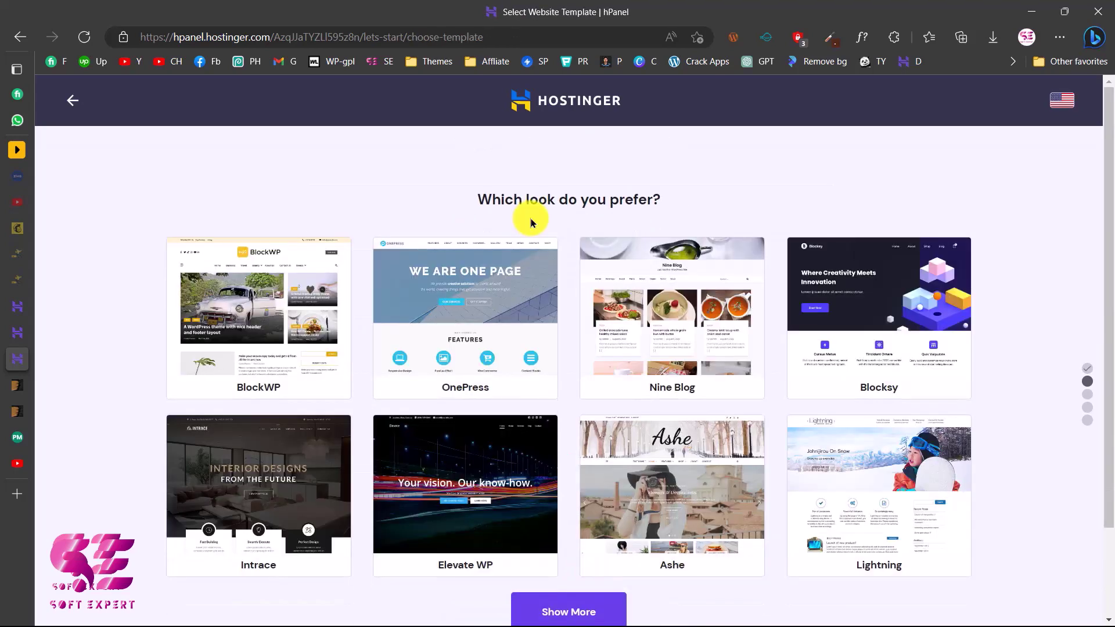
{"action": "scroll", "coordinate": [622, 199], "scroll_direction": "down", "scroll_amount": 2}
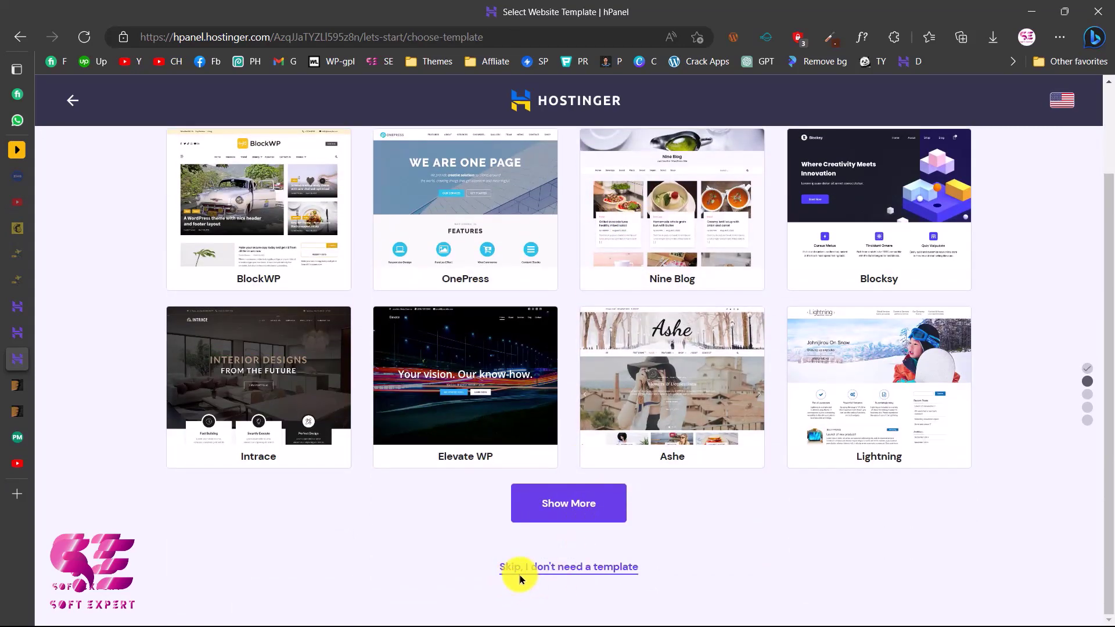
{"action": "left_click", "coordinate": [533, 578]}
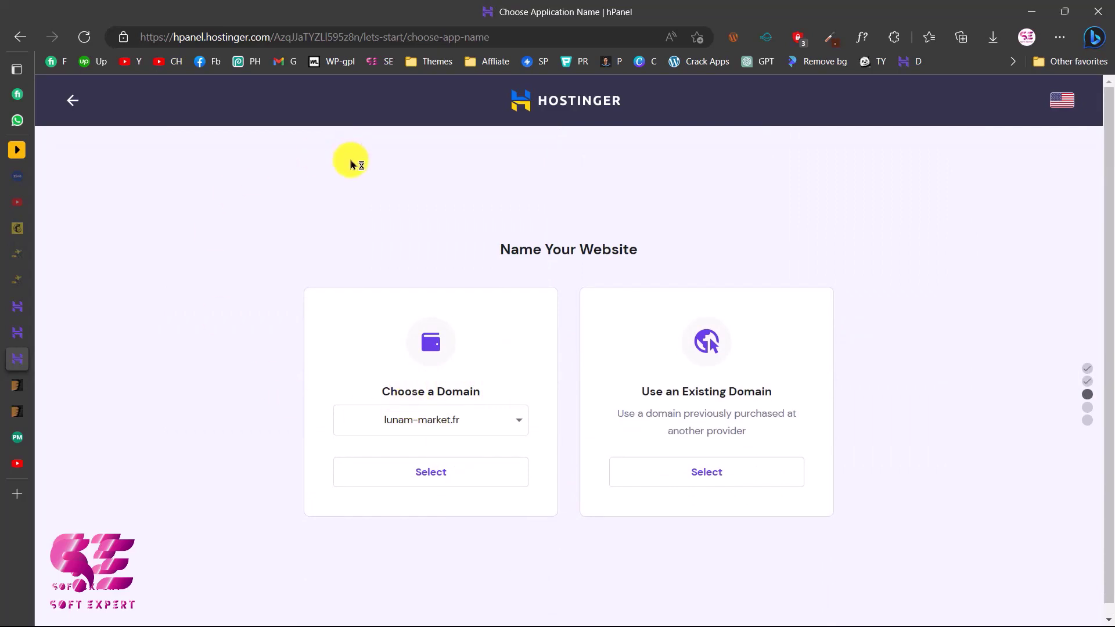
Choose lunam-market.fr as the site's domain and set the owner's country to France.
{"action": "left_click", "coordinate": [412, 481]}
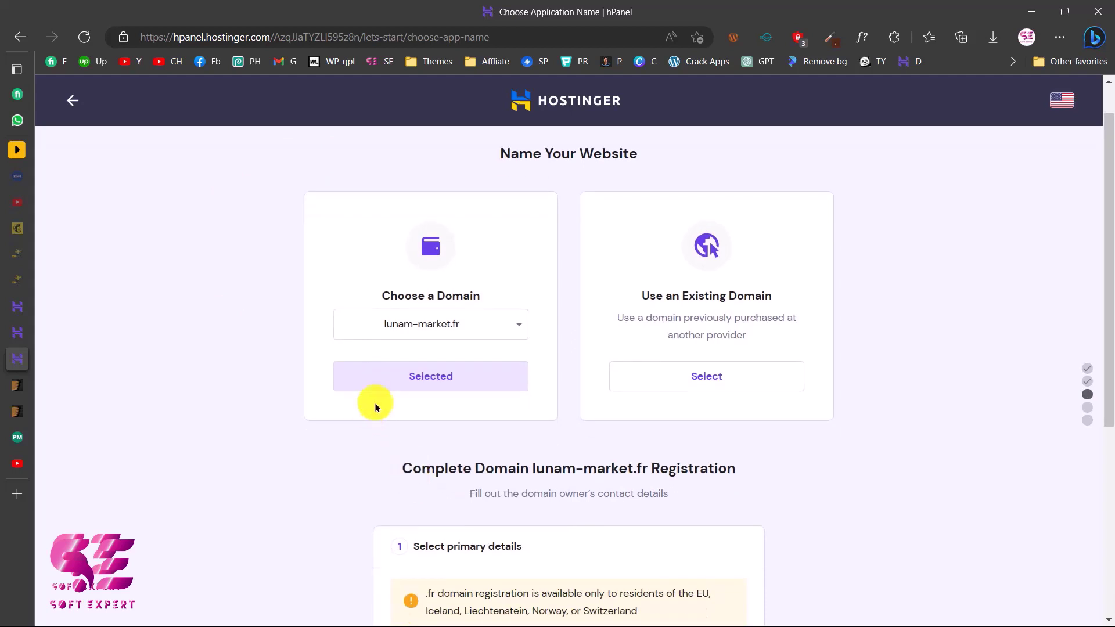
{"action": "scroll", "coordinate": [460, 394], "scroll_direction": "down", "scroll_amount": 2}
{"action": "scroll", "coordinate": [481, 444], "scroll_direction": "down", "scroll_amount": 4}
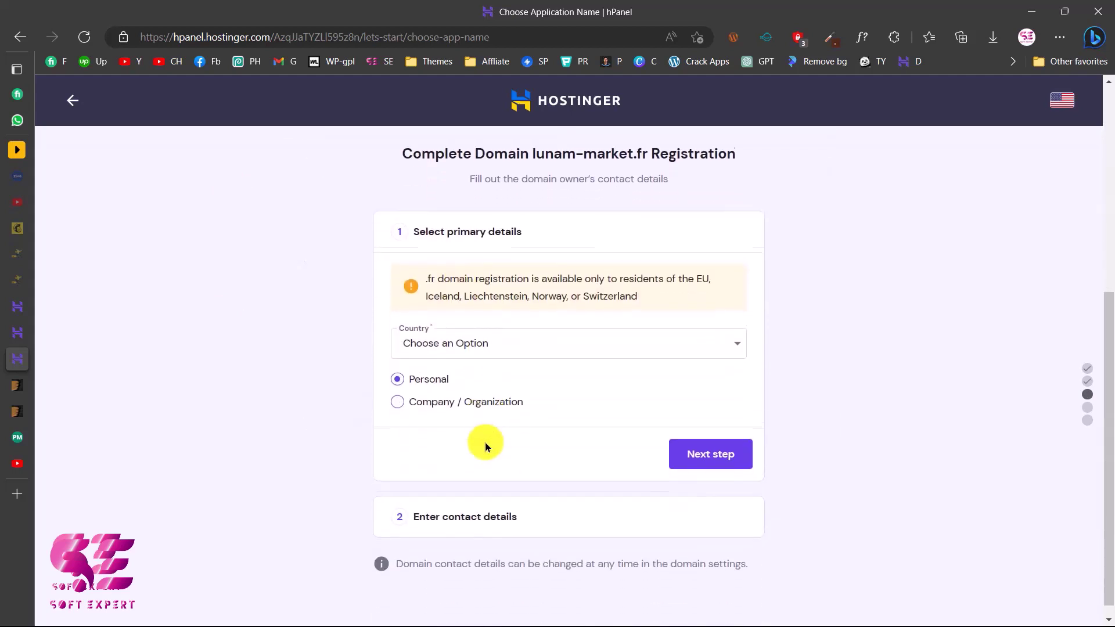
{"action": "left_click", "coordinate": [461, 332]}
{"action": "type", "text": "F"}
{"action": "left_click", "coordinate": [414, 391]}
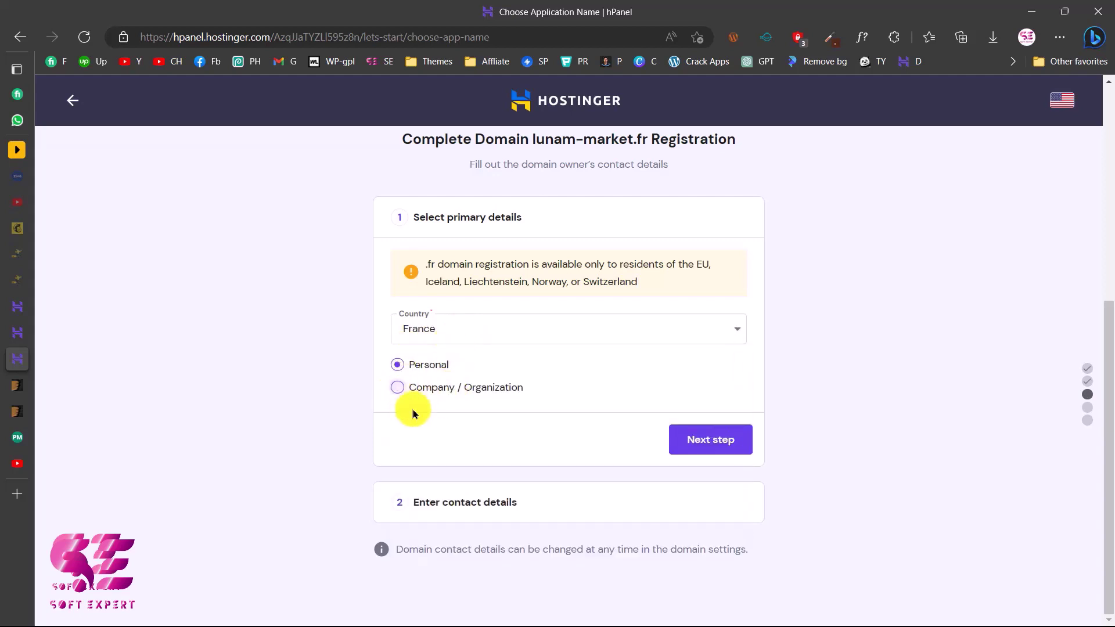
Confirm the owner's contact details, fill in the birth date, and finish the domain registration.
{"action": "left_click", "coordinate": [709, 442]}
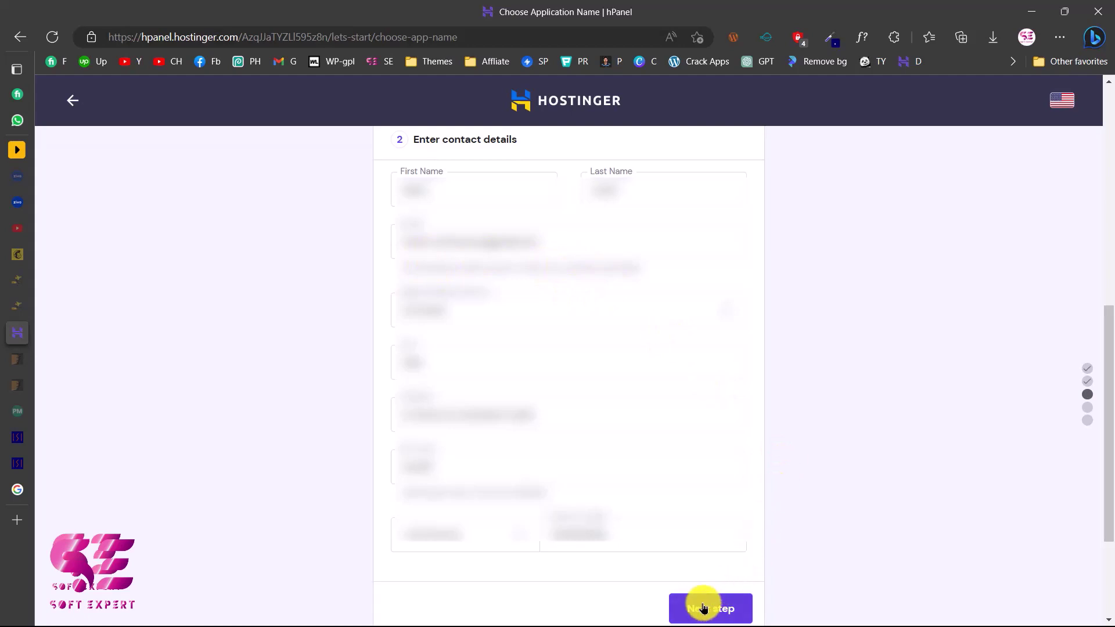
{"action": "left_click", "coordinate": [703, 609]}
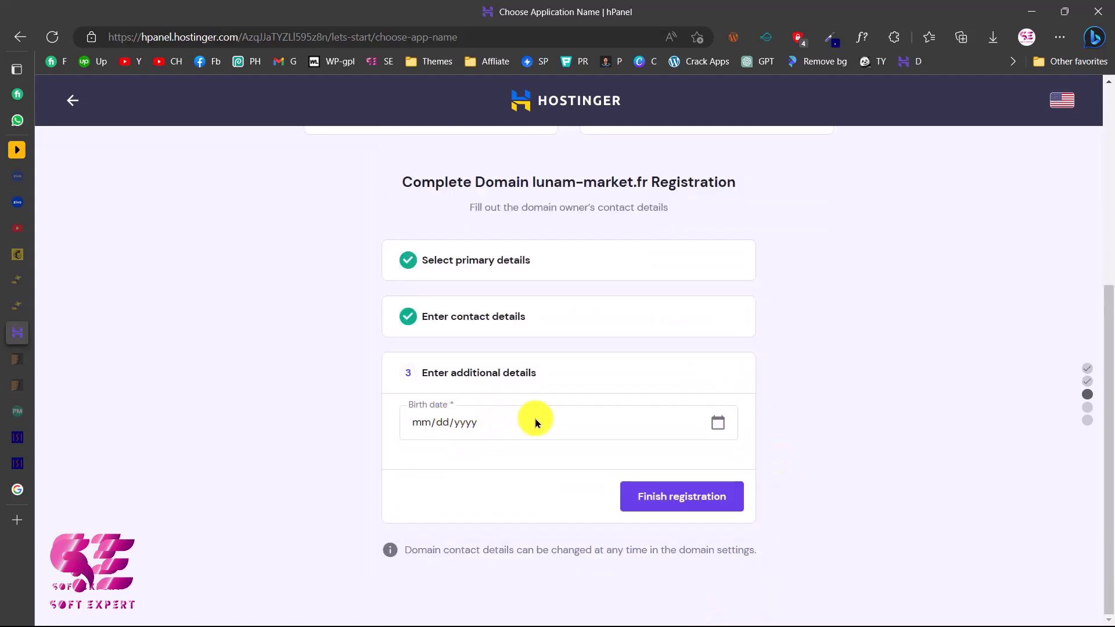
{"action": "left_click", "coordinate": [552, 422]}
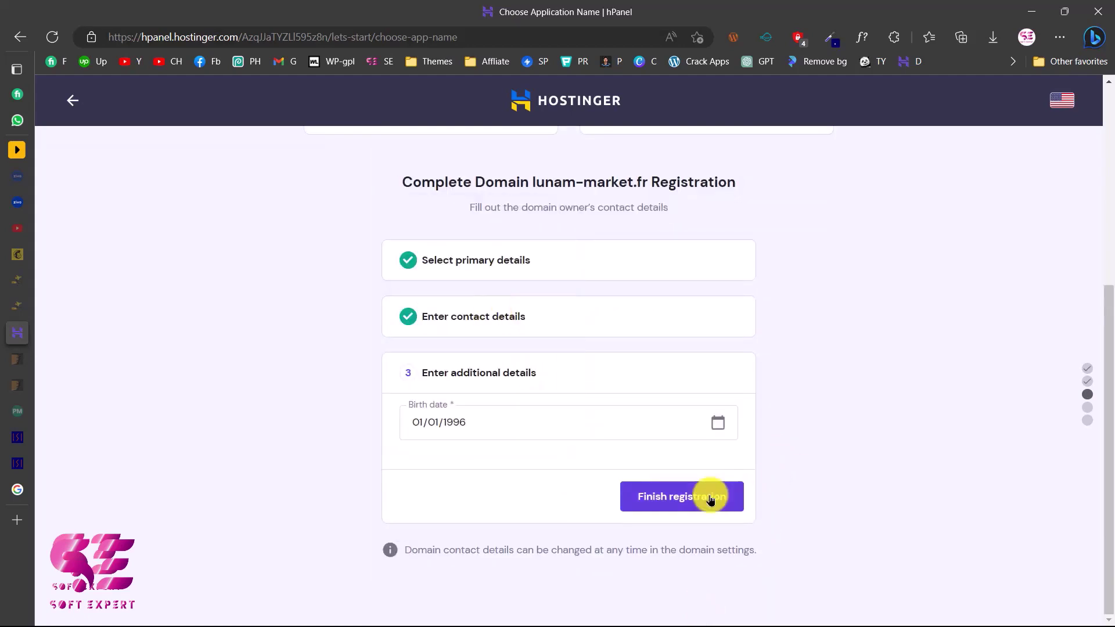
{"action": "left_click", "coordinate": [699, 503]}
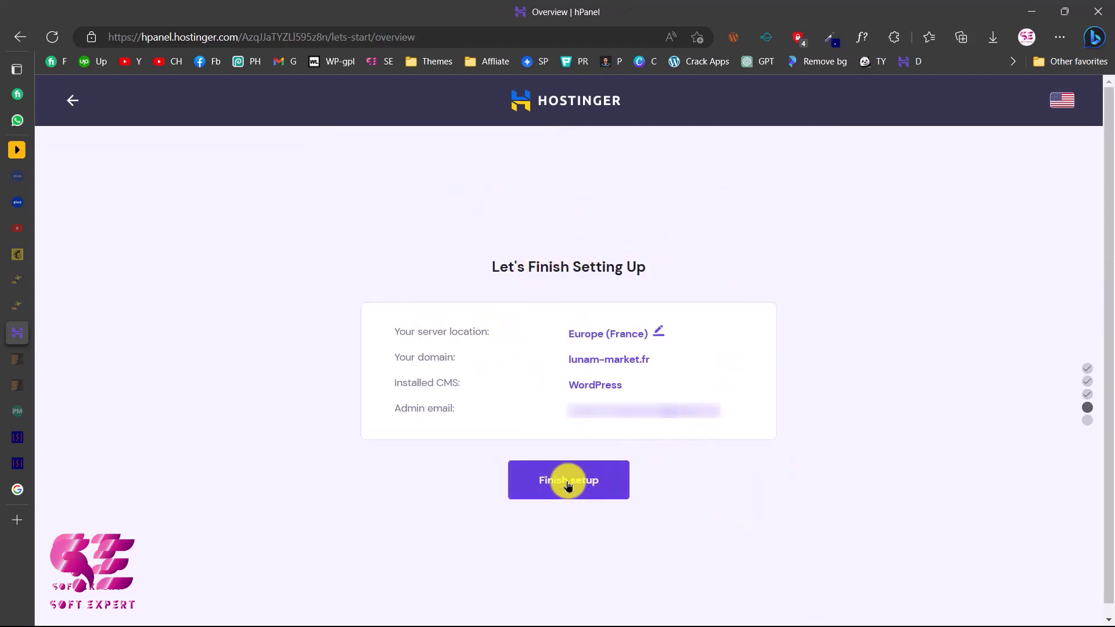
Finish the Hostinger setup and open the new site's WordPress dashboard via Edit Website.
{"action": "left_click", "coordinate": [562, 486]}
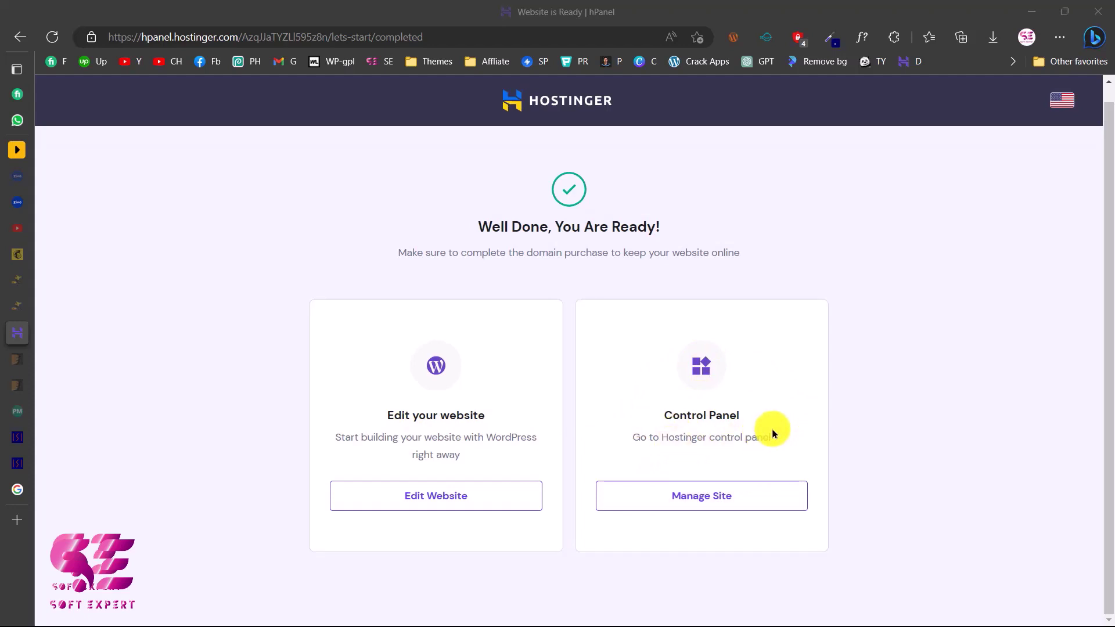
{"action": "left_click", "coordinate": [437, 500]}
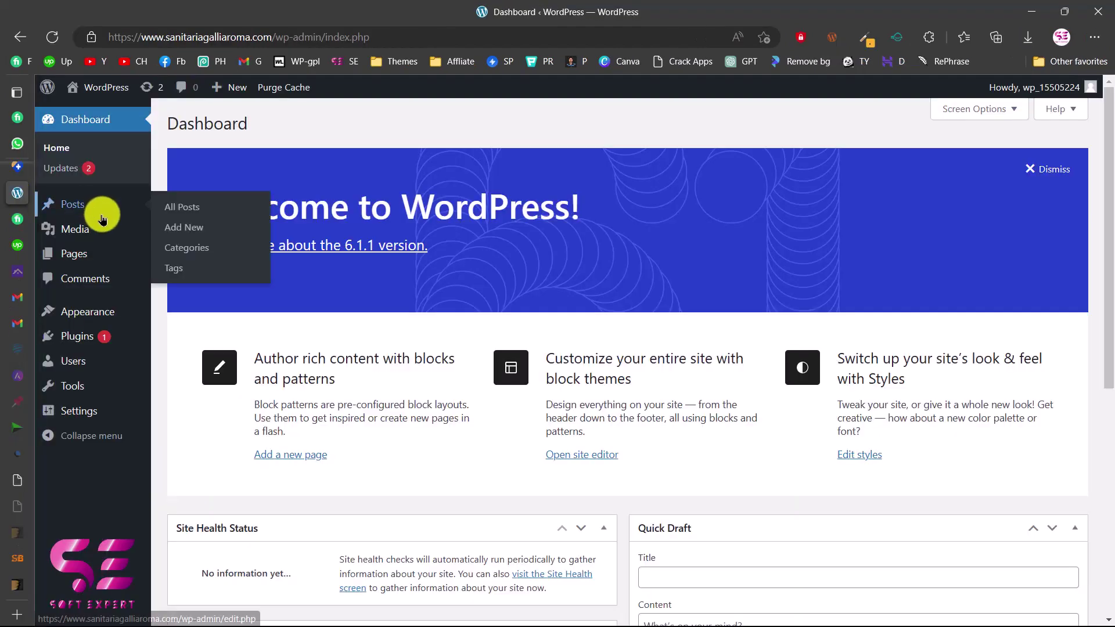
Upload medimall.zip through Appearance > Themes and install the Medimall theme.
{"action": "left_click", "coordinate": [104, 309]}
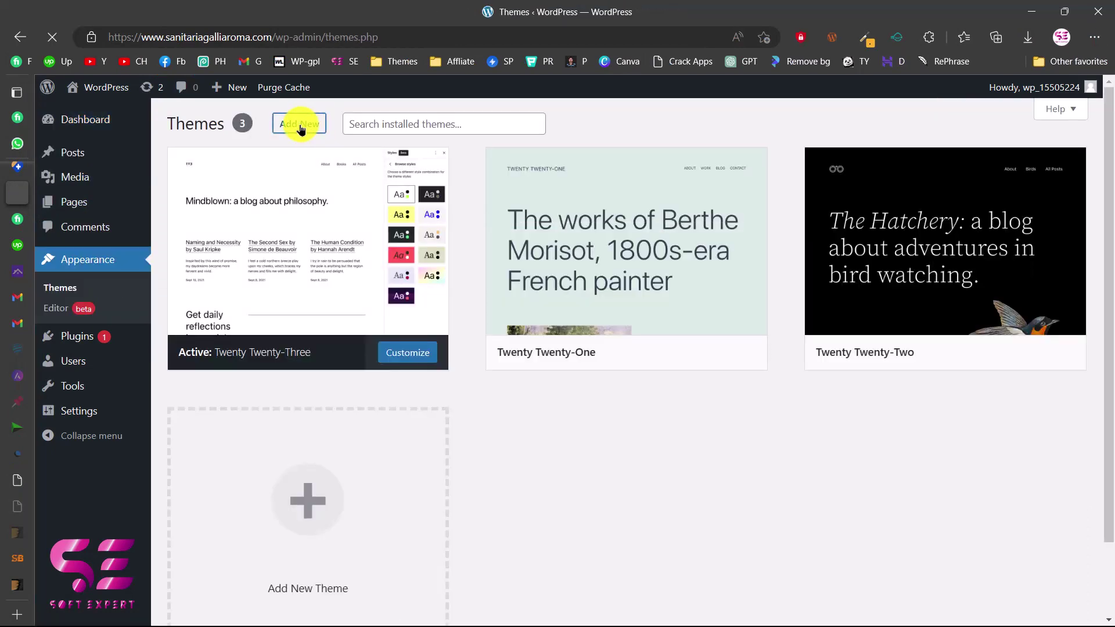
{"action": "left_click", "coordinate": [305, 126]}
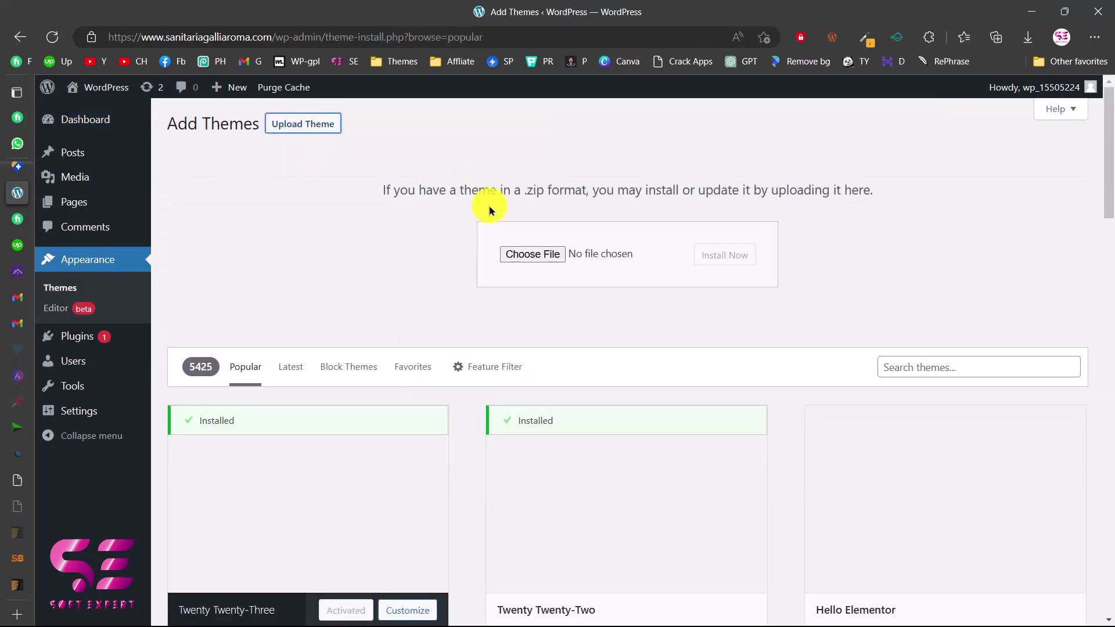
{"action": "left_click", "coordinate": [524, 256]}
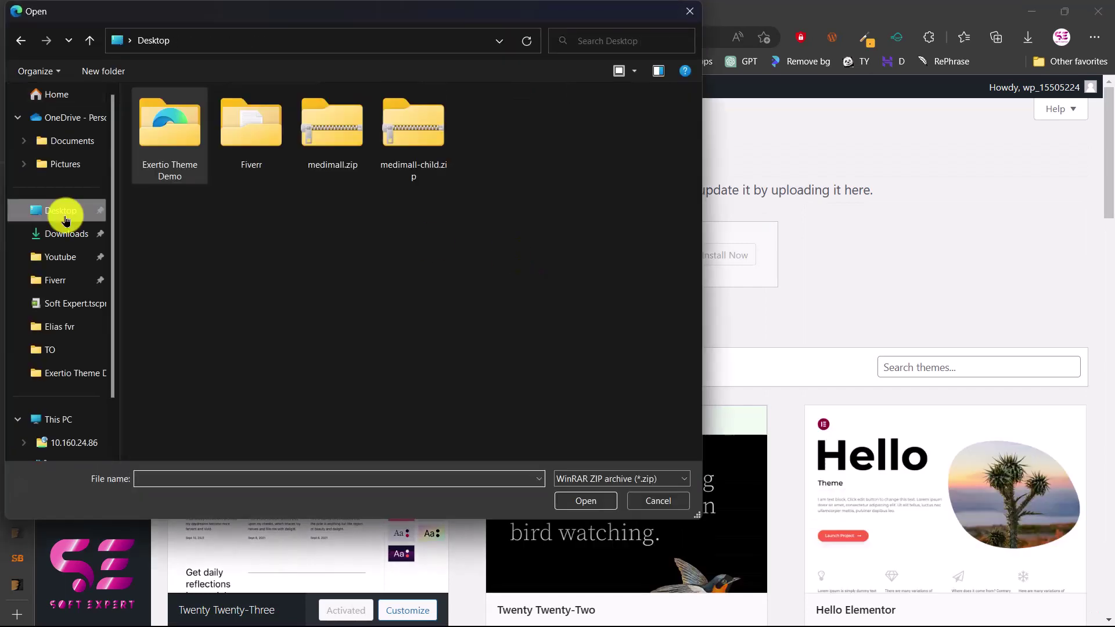
{"action": "left_click", "coordinate": [331, 140]}
{"action": "left_click", "coordinate": [582, 500]}
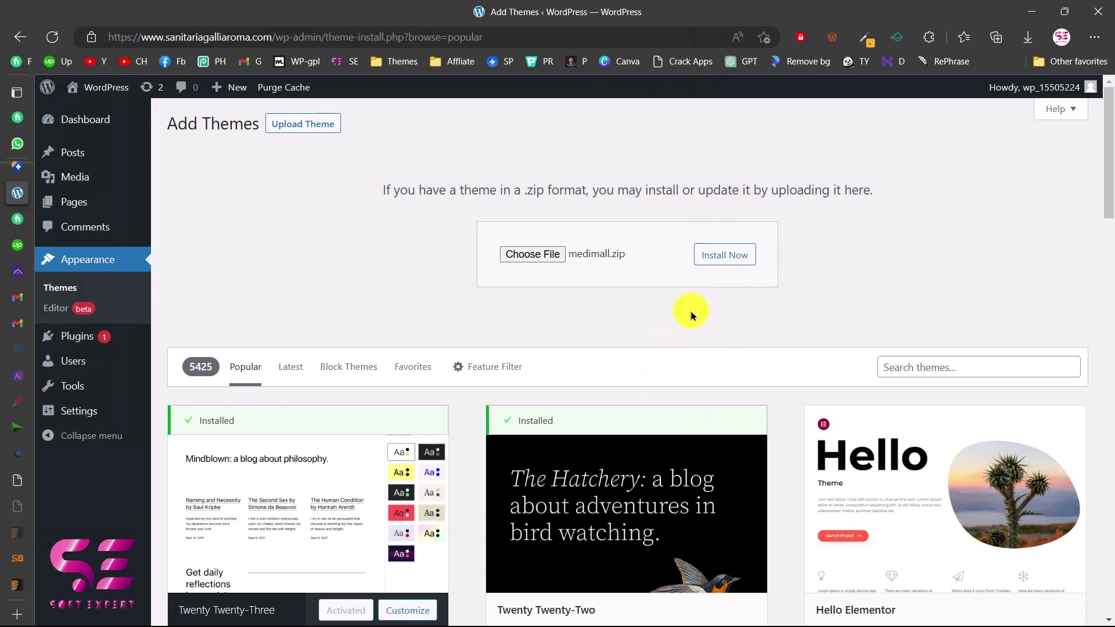
{"action": "left_click", "coordinate": [735, 262]}
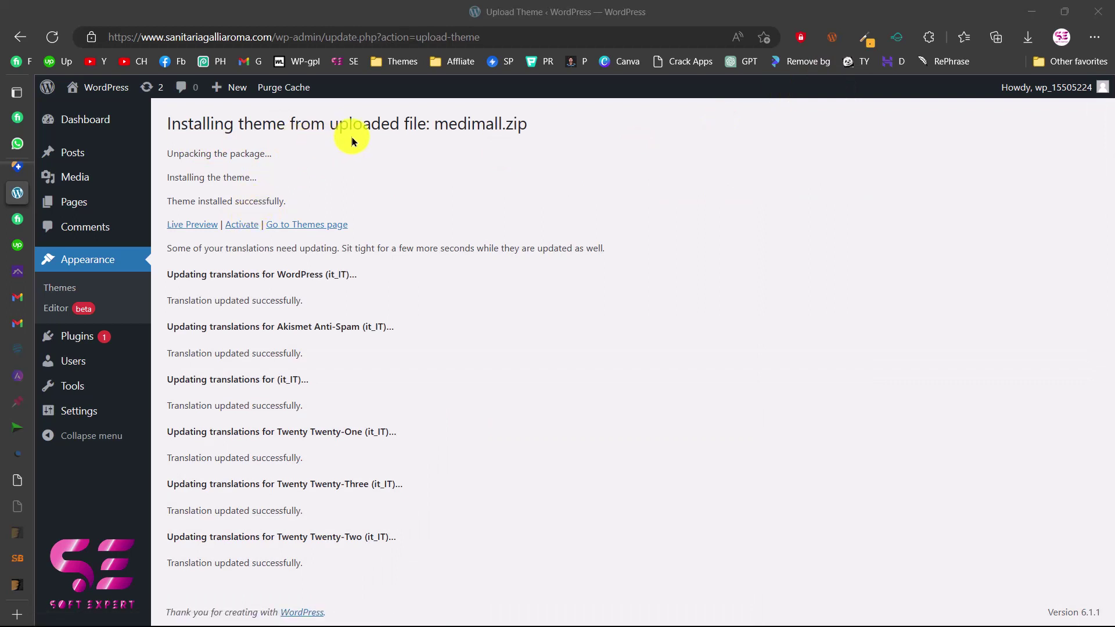
{"action": "left_click", "coordinate": [74, 284]}
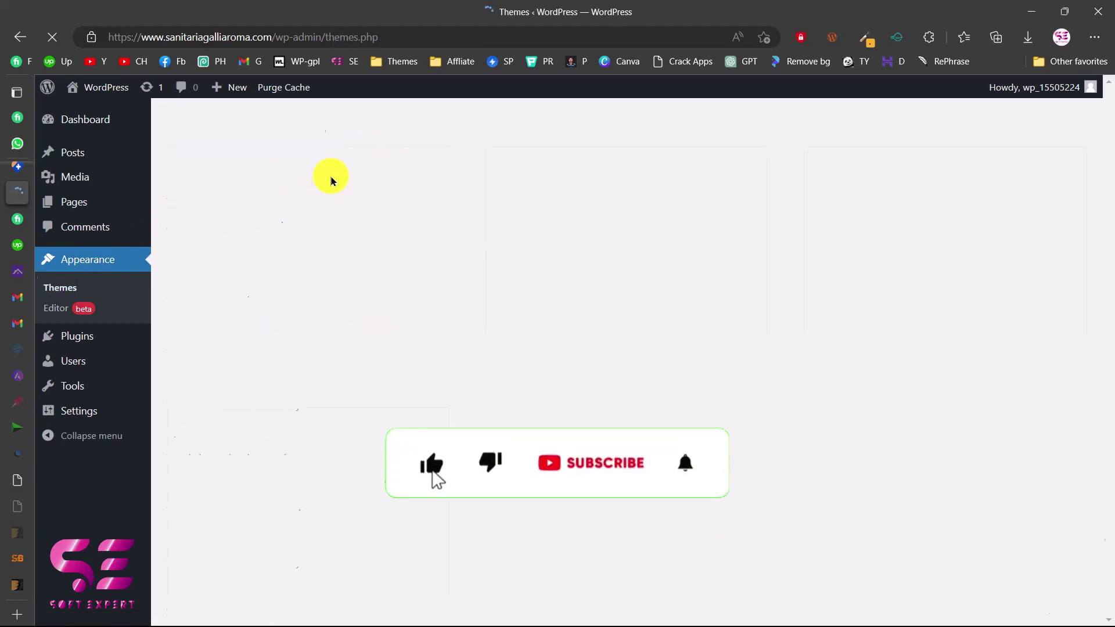
Upload and install medimall-child.zip, then activate the Medimall Child Theme.
{"action": "left_click", "coordinate": [294, 122]}
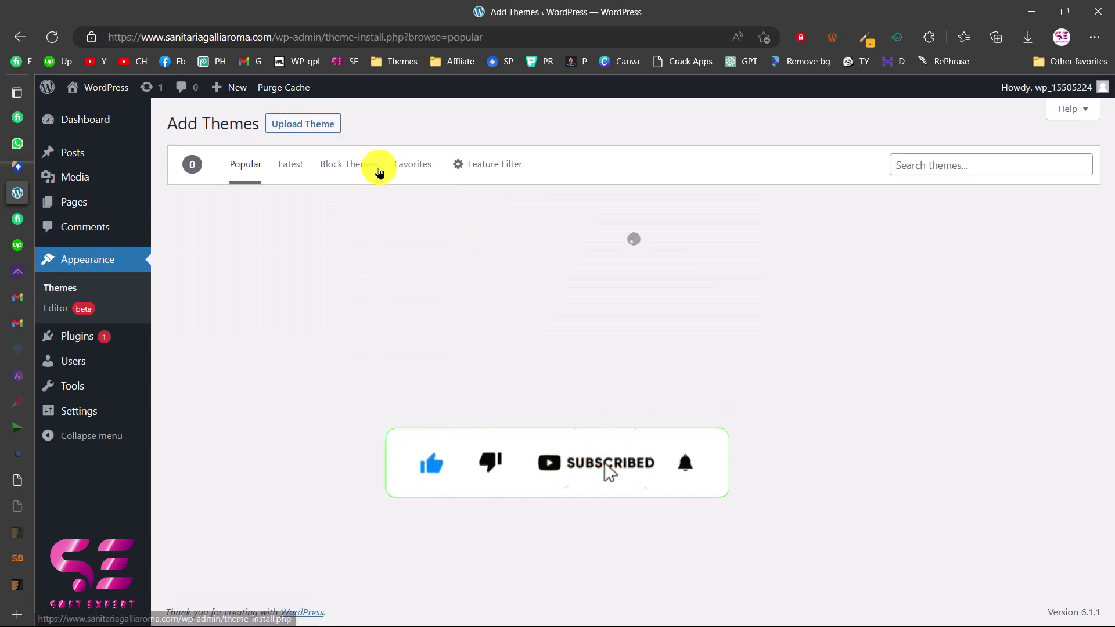
{"action": "left_click", "coordinate": [302, 124]}
{"action": "left_click", "coordinate": [526, 252]}
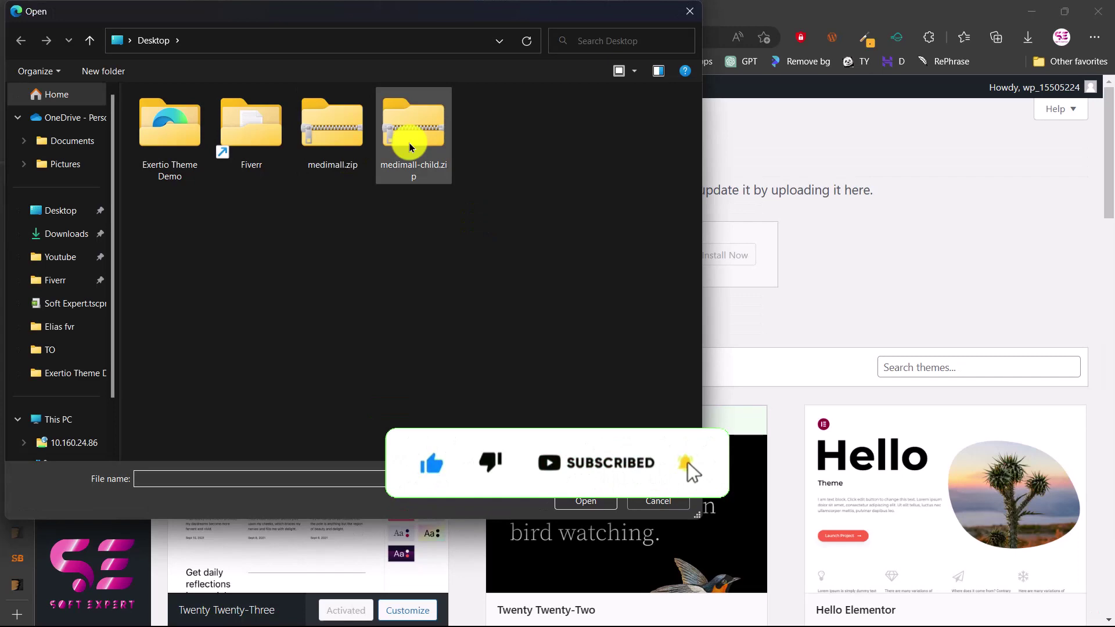
{"action": "double_click", "coordinate": [409, 147]}
{"action": "left_click", "coordinate": [730, 256]}
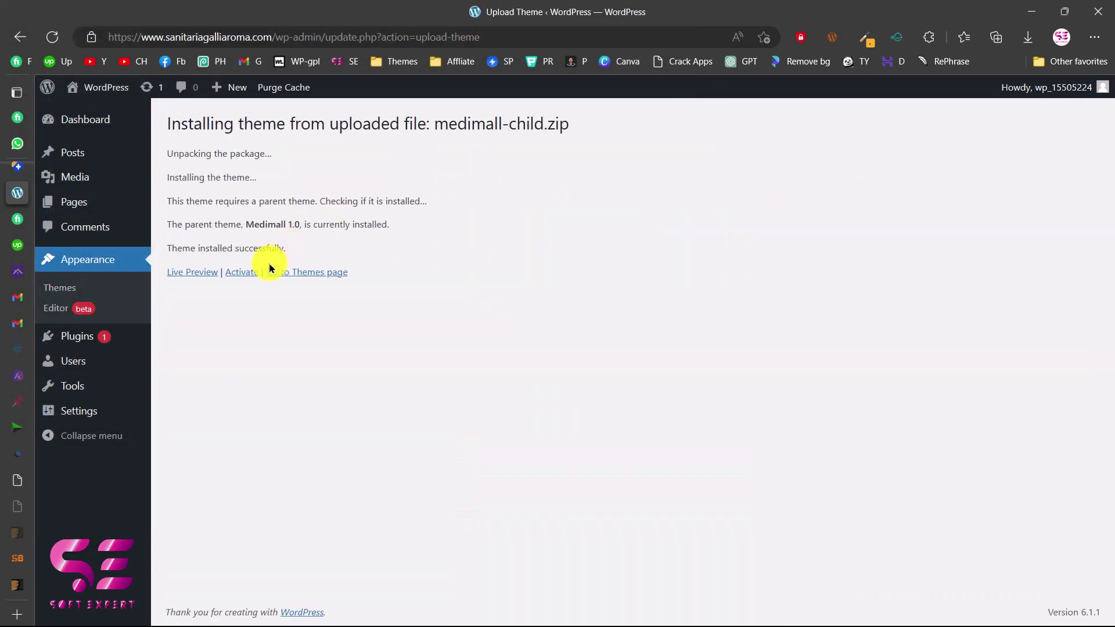
{"action": "left_click", "coordinate": [245, 273]}
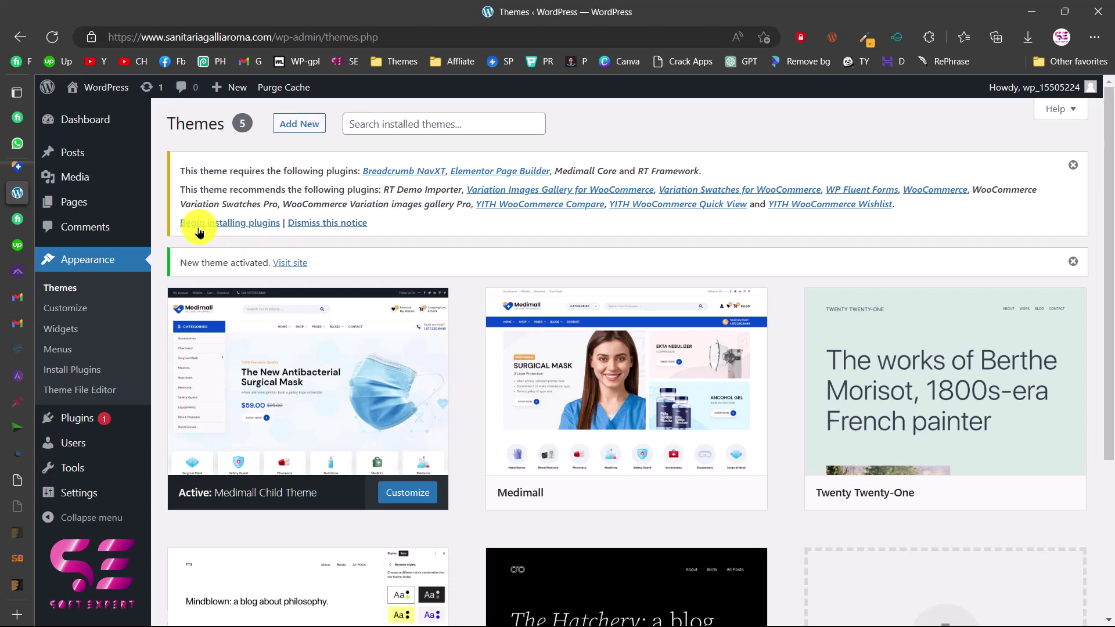
Bulk-install all 14 required and recommended Medimall plugins.
{"action": "left_click", "coordinate": [220, 226]}
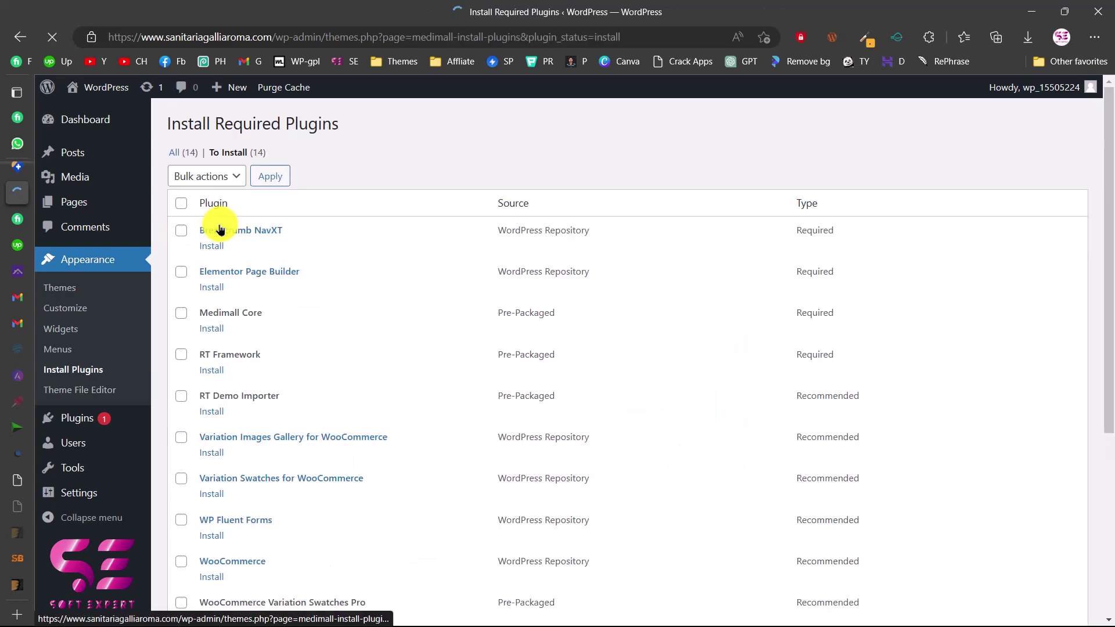
{"action": "scroll", "coordinate": [375, 344], "scroll_direction": "down", "scroll_amount": 5}
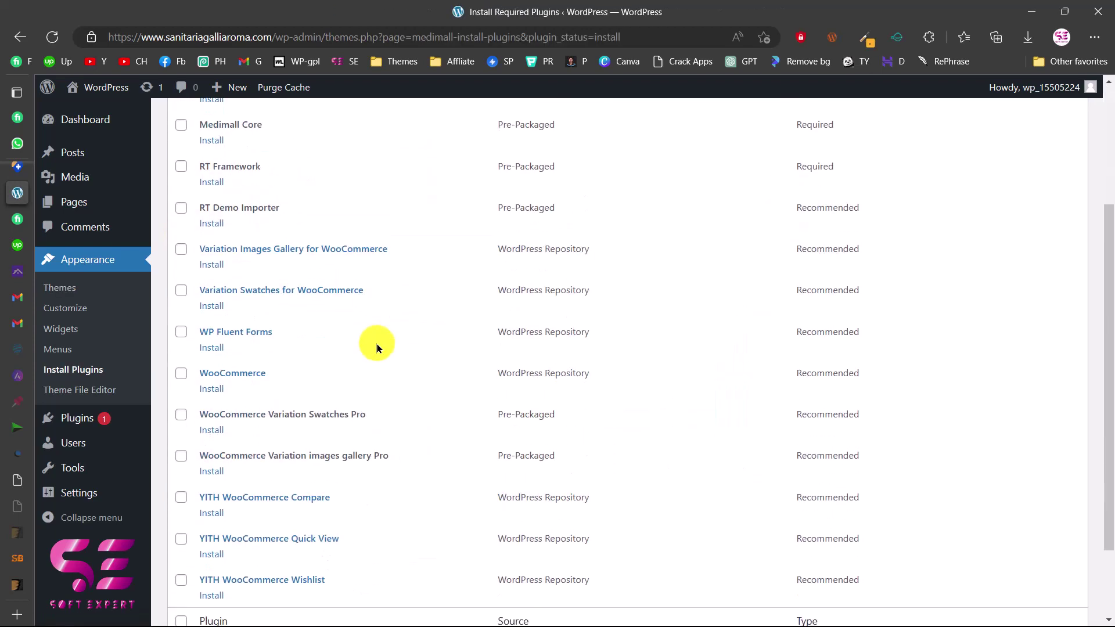
{"action": "scroll", "coordinate": [375, 342], "scroll_direction": "up", "scroll_amount": 5}
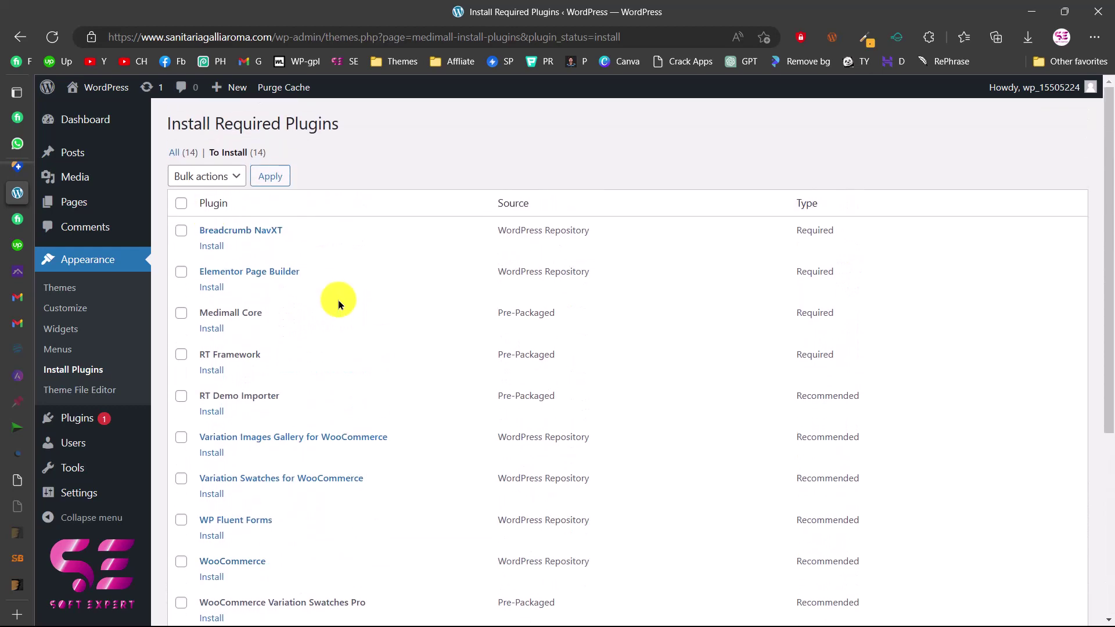
{"action": "left_click", "coordinate": [217, 176]}
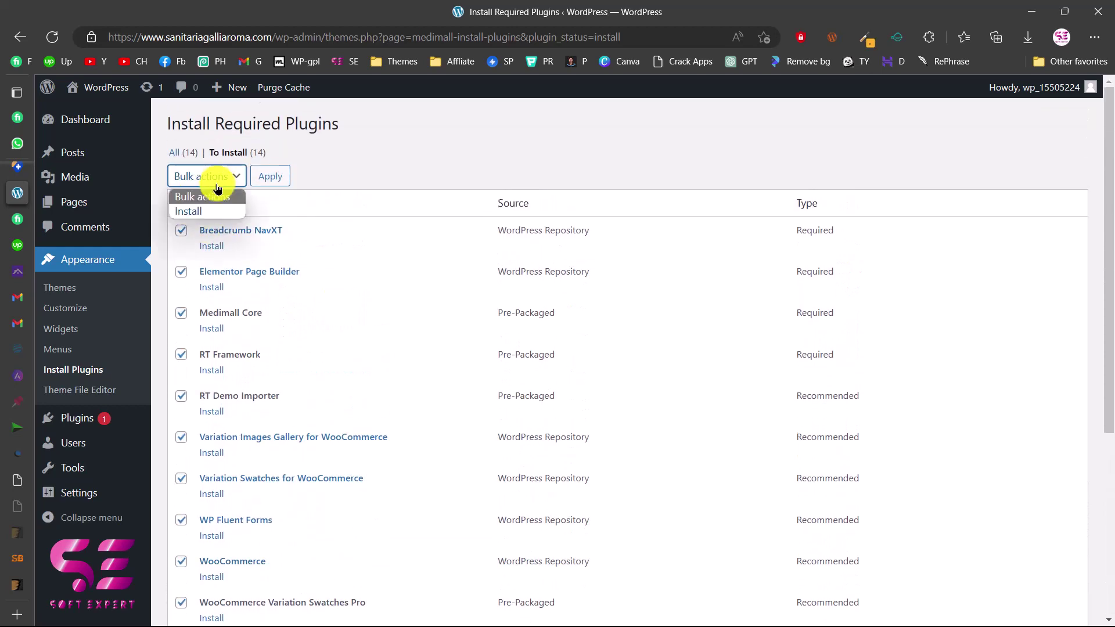
{"action": "left_click", "coordinate": [202, 206]}
{"action": "left_click", "coordinate": [264, 184]}
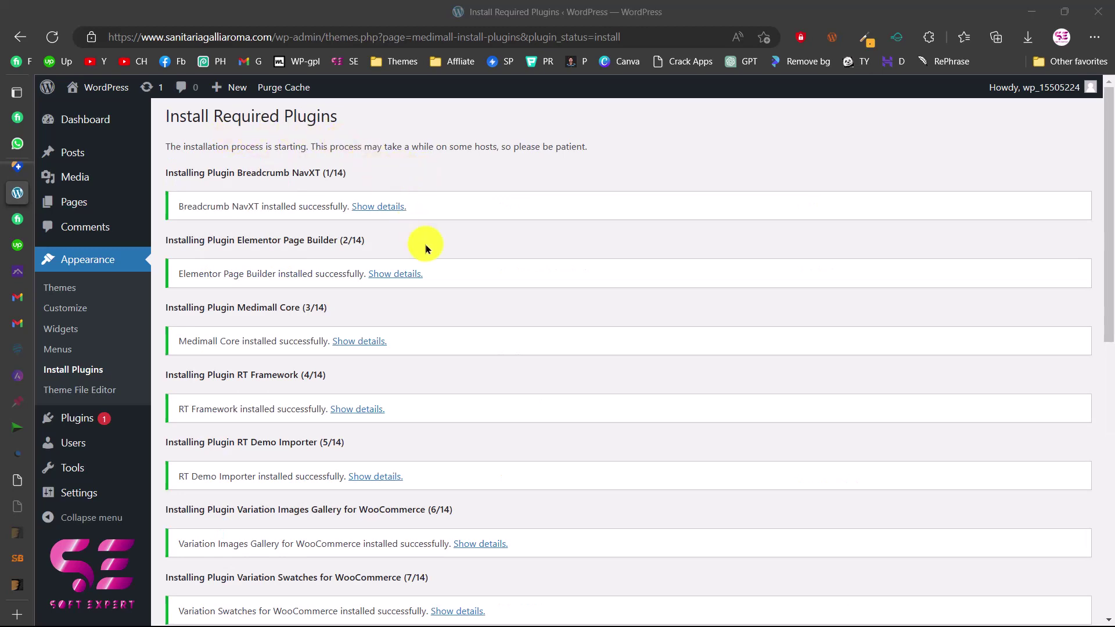
Back in the required plugins list, bulk-activate all the installed plugins.
{"action": "scroll", "coordinate": [424, 243], "scroll_direction": "down", "scroll_amount": 10}
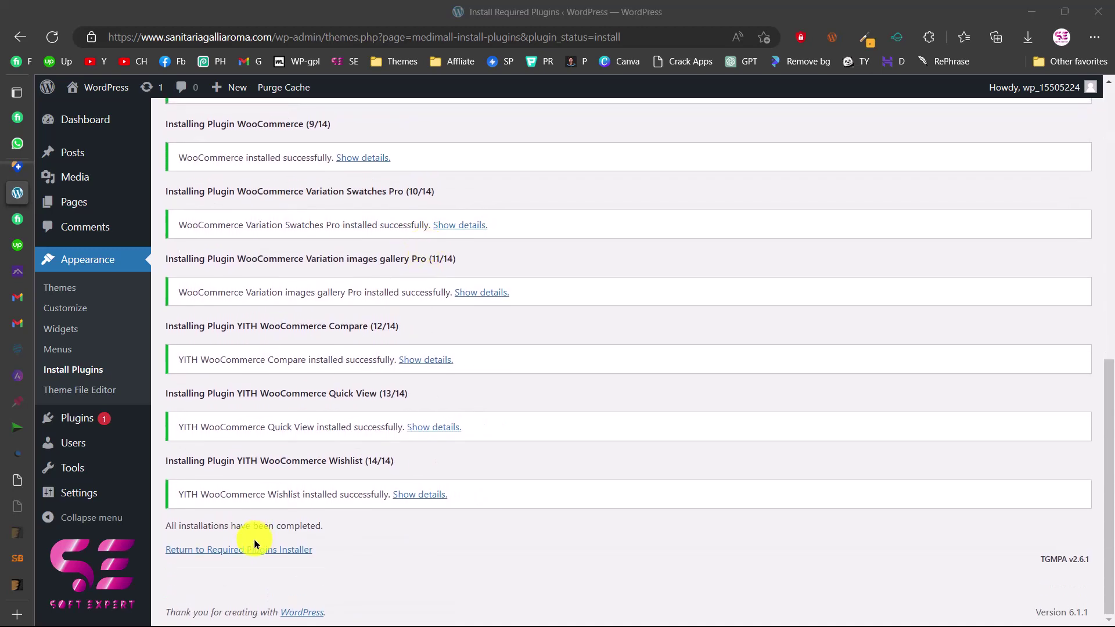
{"action": "left_click", "coordinate": [237, 553]}
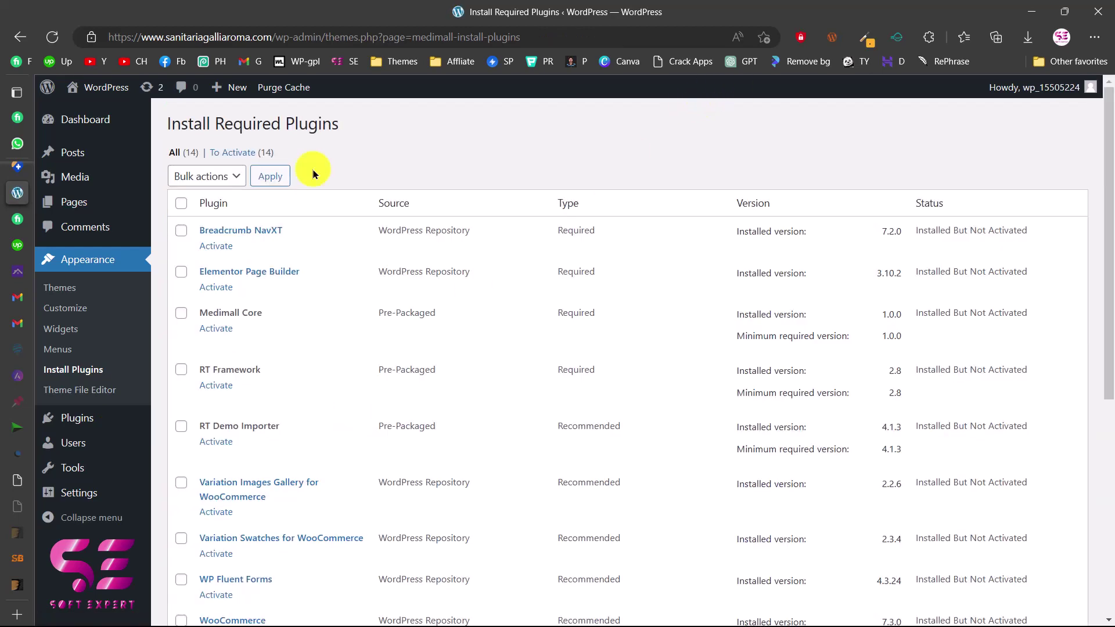
{"action": "left_click", "coordinate": [214, 176]}
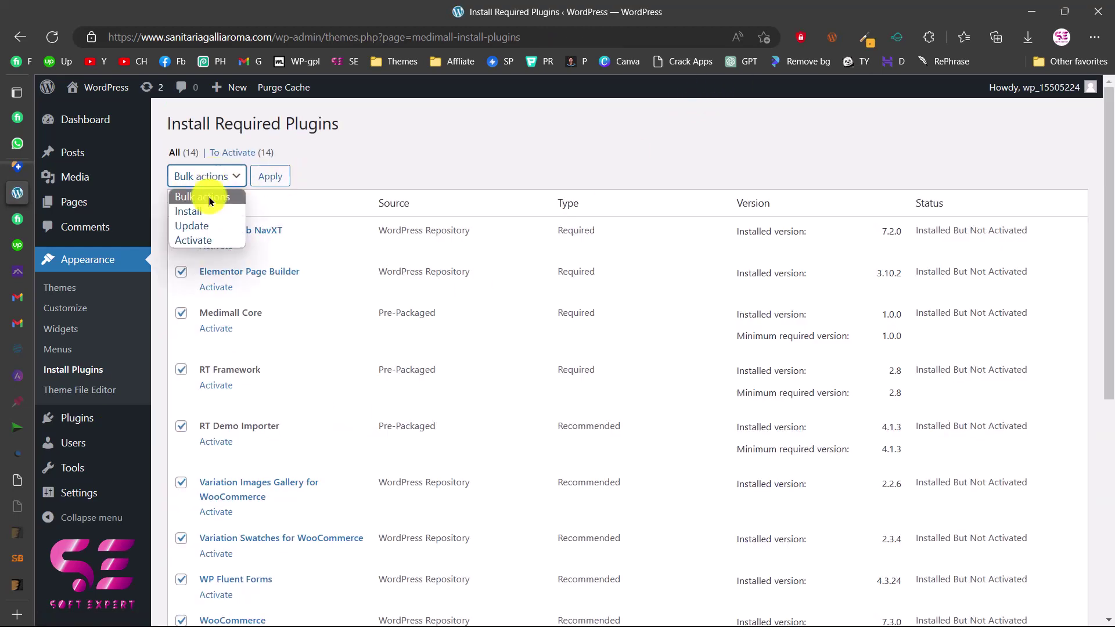
{"action": "left_click", "coordinate": [181, 237]}
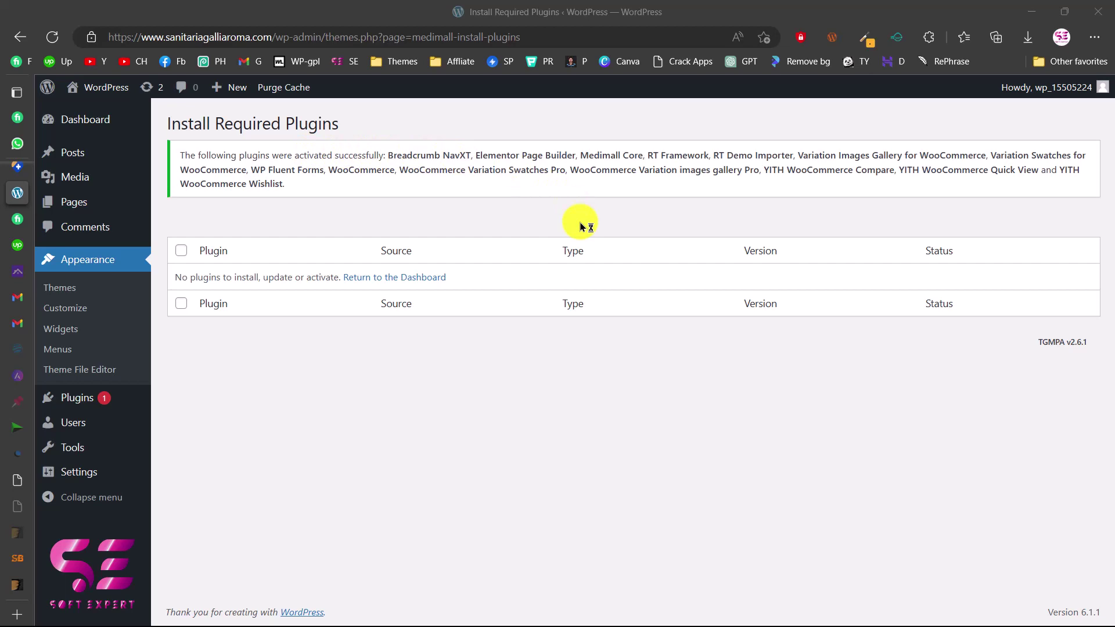
Return to the dashboard and open Tools > Demo Content Install.
{"action": "left_click", "coordinate": [382, 279]}
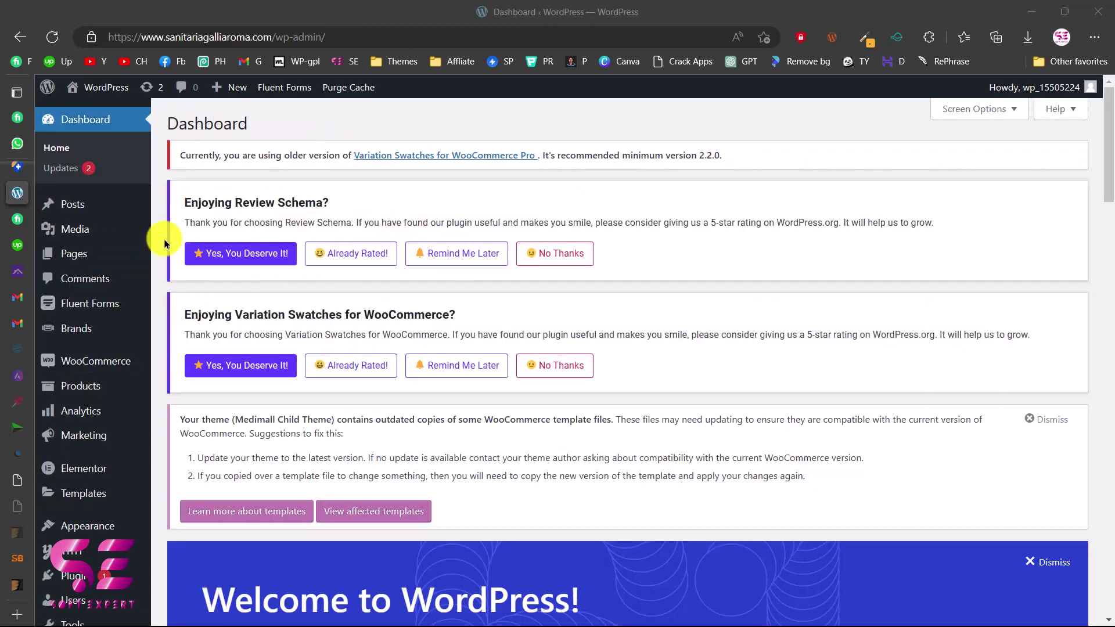
{"action": "scroll", "coordinate": [99, 345], "scroll_direction": "down", "scroll_amount": 5}
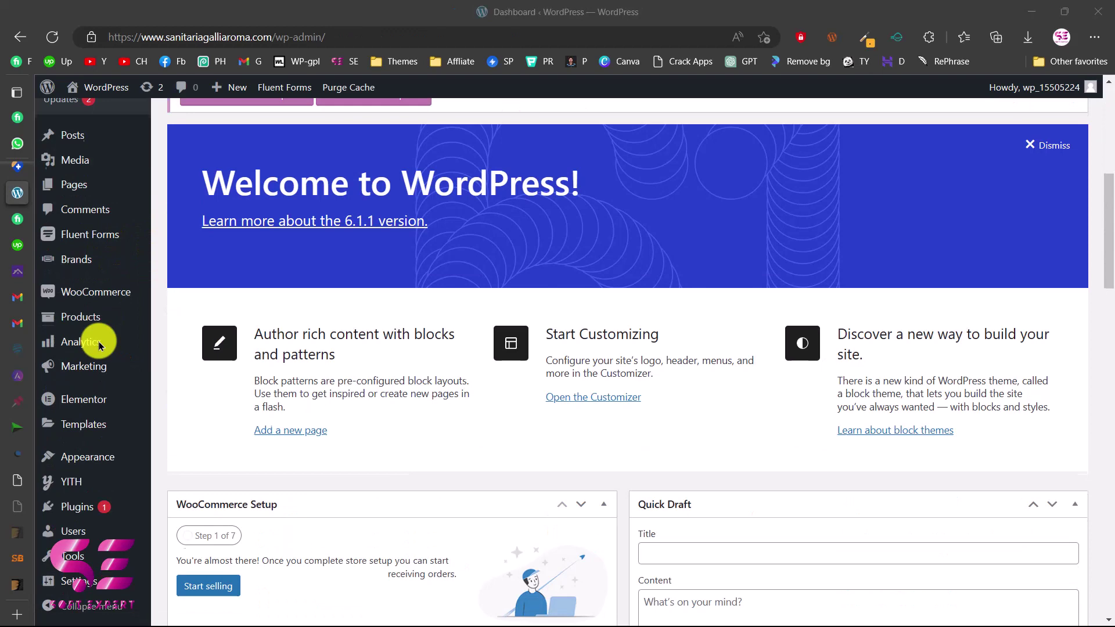
{"action": "scroll", "coordinate": [100, 346], "scroll_direction": "up", "scroll_amount": 6}
{"action": "scroll", "coordinate": [250, 302], "scroll_direction": "up", "scroll_amount": 1}
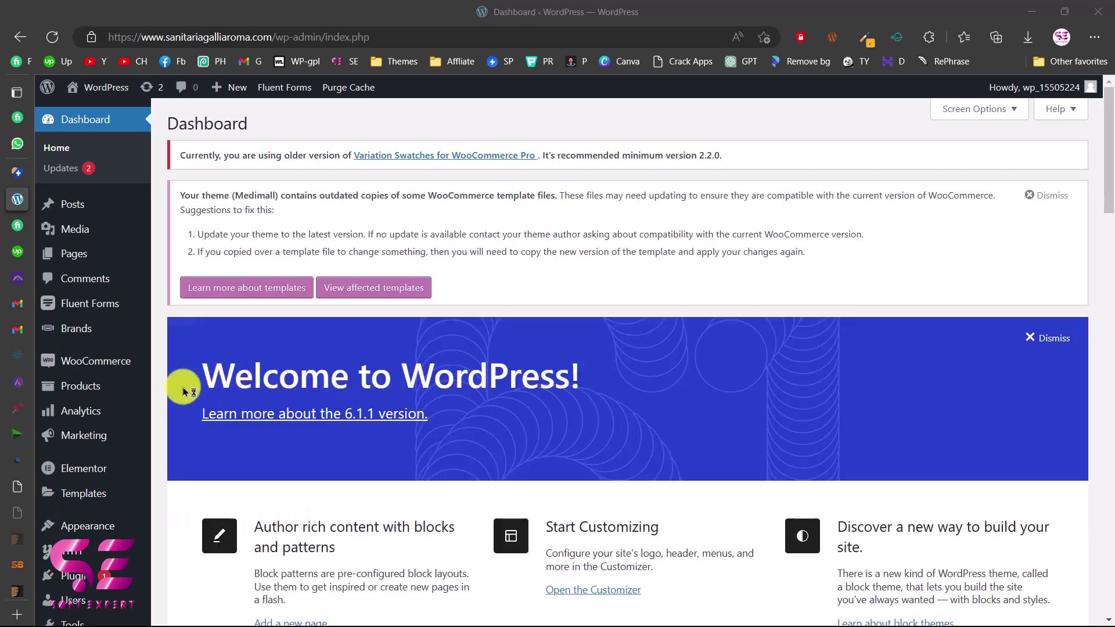
{"action": "mouse_move", "coordinate": [103, 471]}
{"action": "scroll", "coordinate": [102, 477], "scroll_direction": "down", "scroll_amount": 5}
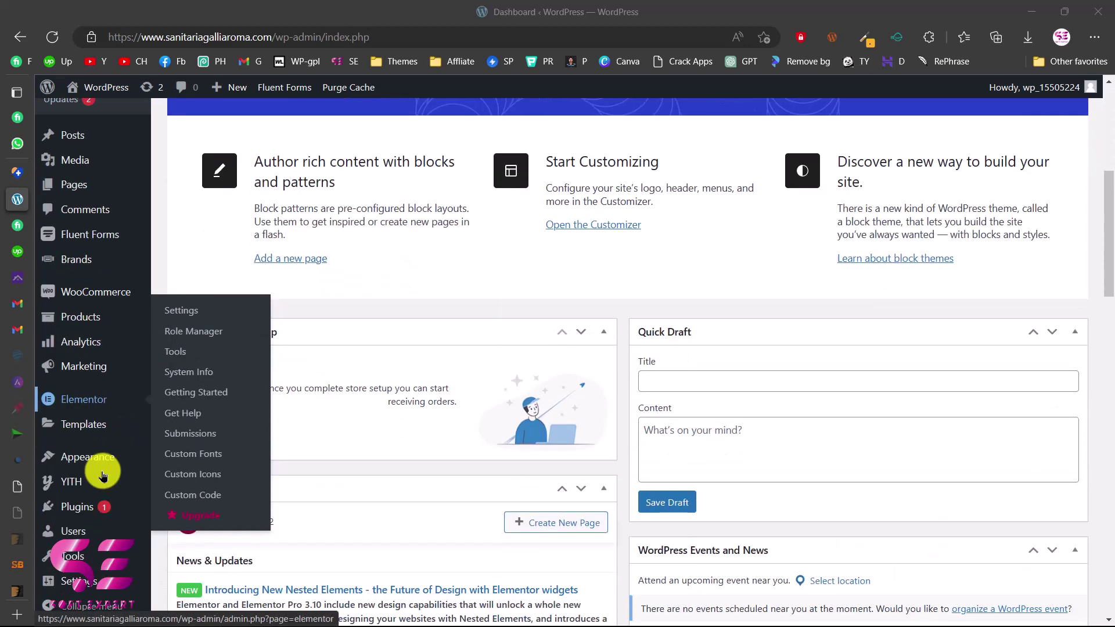
{"action": "mouse_move", "coordinate": [79, 558]}
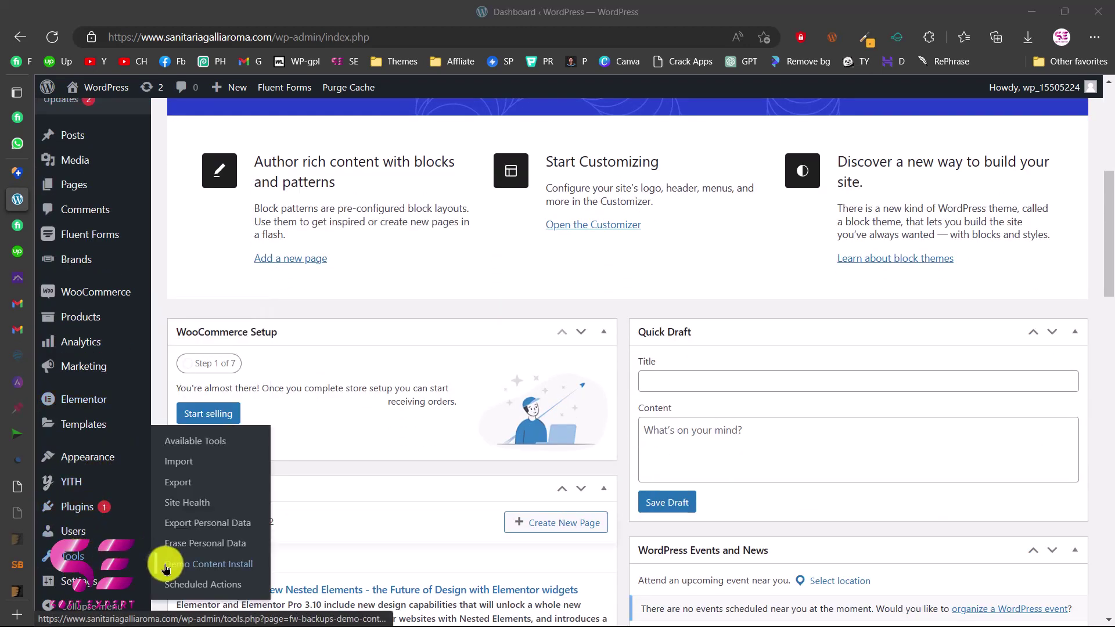
{"action": "left_click", "coordinate": [230, 568]}
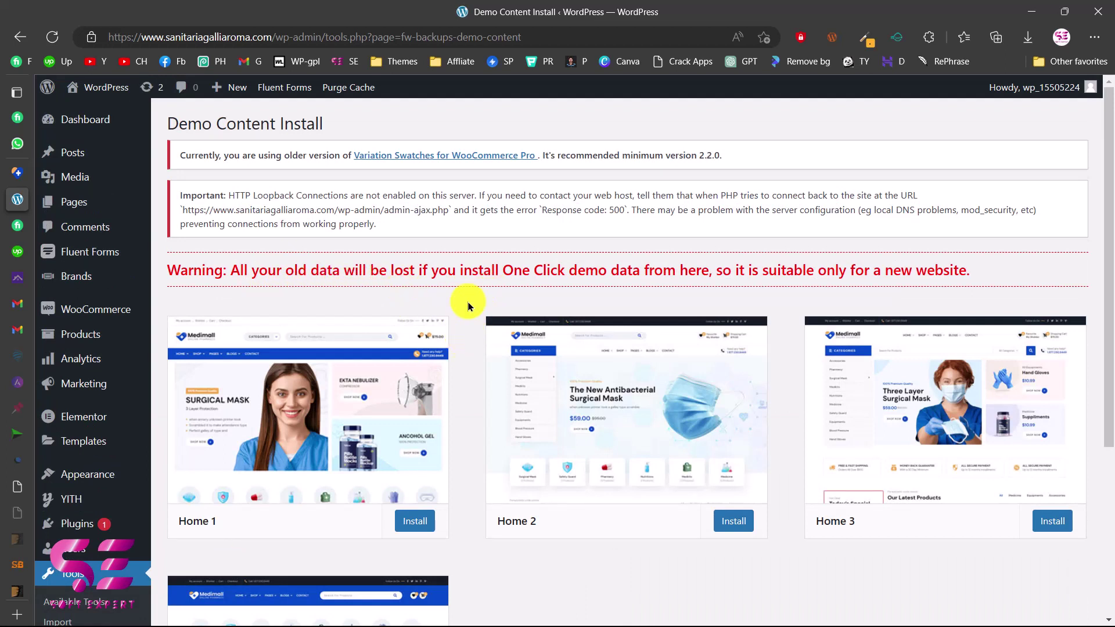
Install the Home 1 demo, accept the data-loss warning, and dismiss the Ajax error.
{"action": "scroll", "coordinate": [328, 410], "scroll_direction": "down", "scroll_amount": 2}
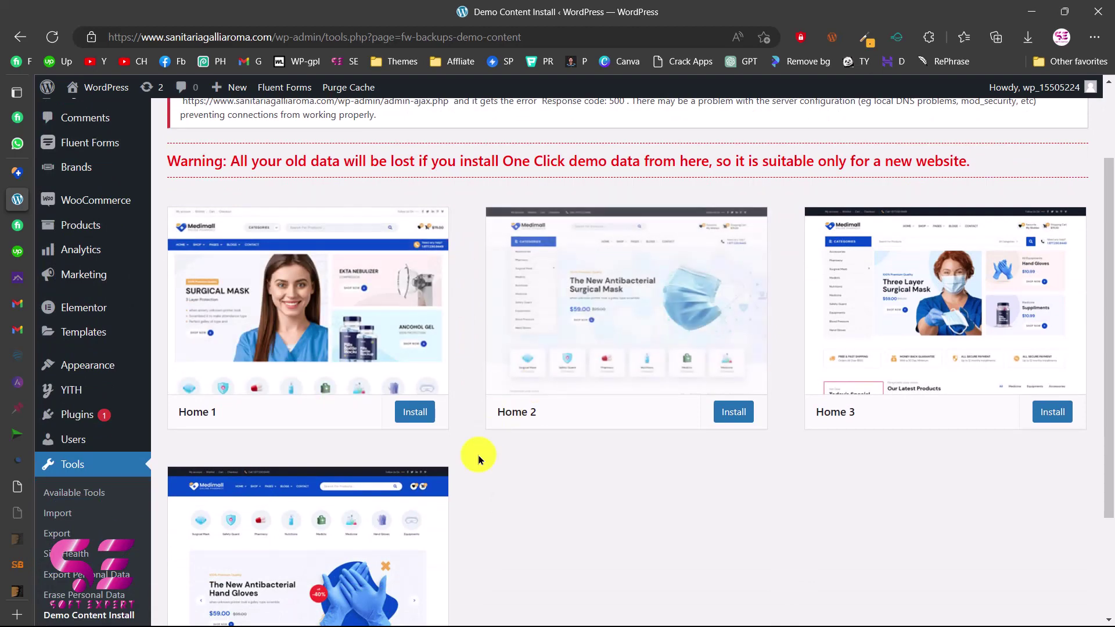
{"action": "scroll", "coordinate": [477, 454], "scroll_direction": "down", "scroll_amount": 1}
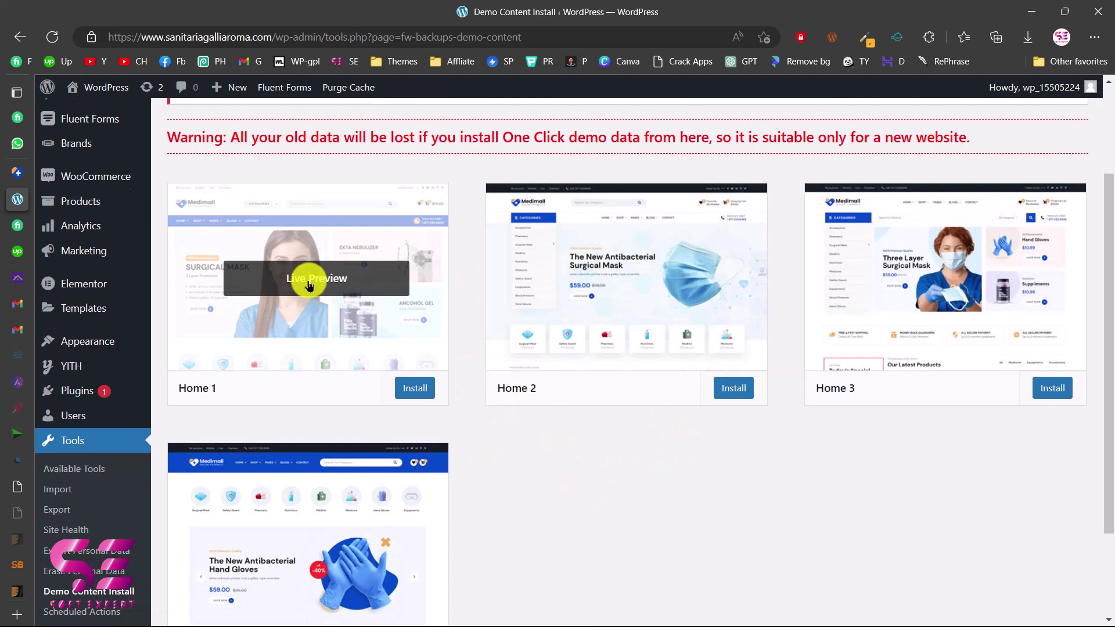
{"action": "left_click", "coordinate": [415, 389]}
{"action": "left_click", "coordinate": [653, 144]}
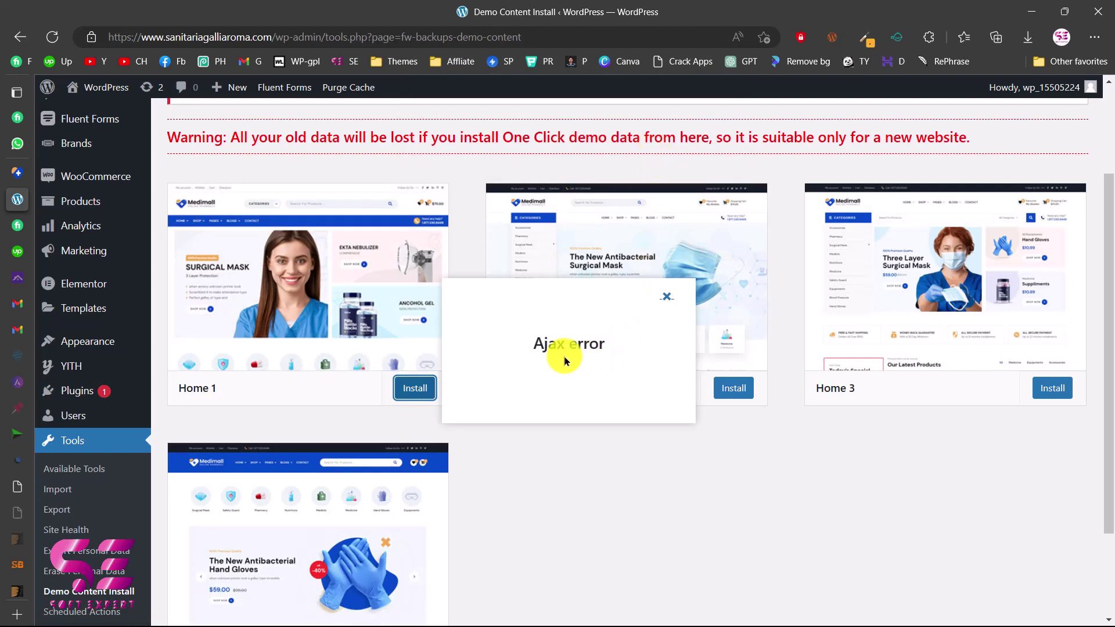
{"action": "left_click", "coordinate": [667, 300]}
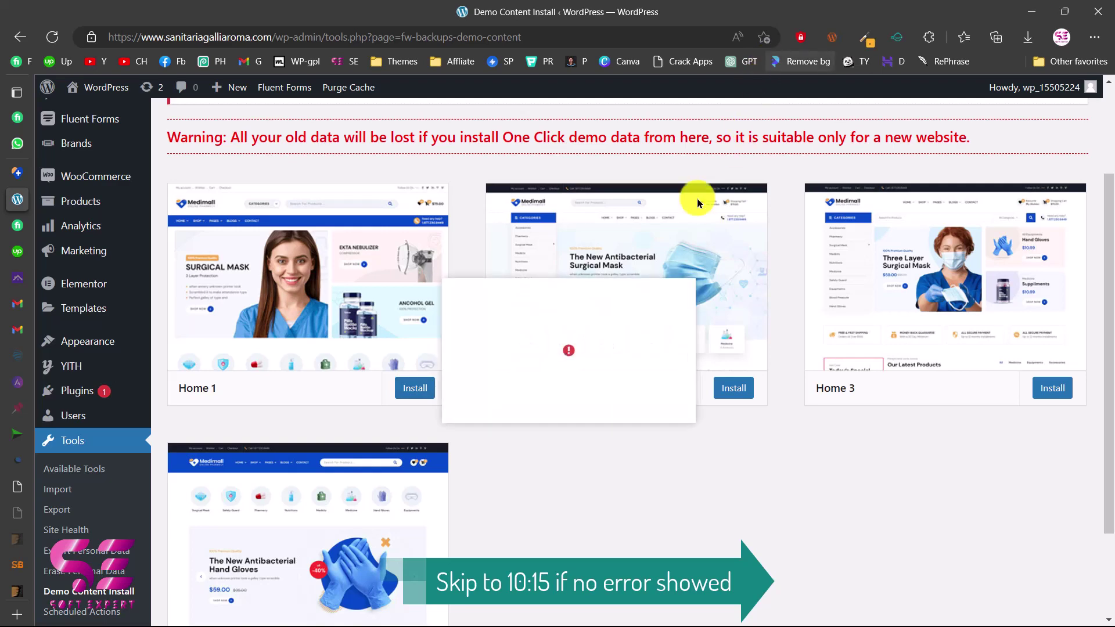
Disable the ad blocker on this site and deactivate the Aruba HiSpeed Cache plugin.
{"action": "left_click", "coordinate": [799, 37]}
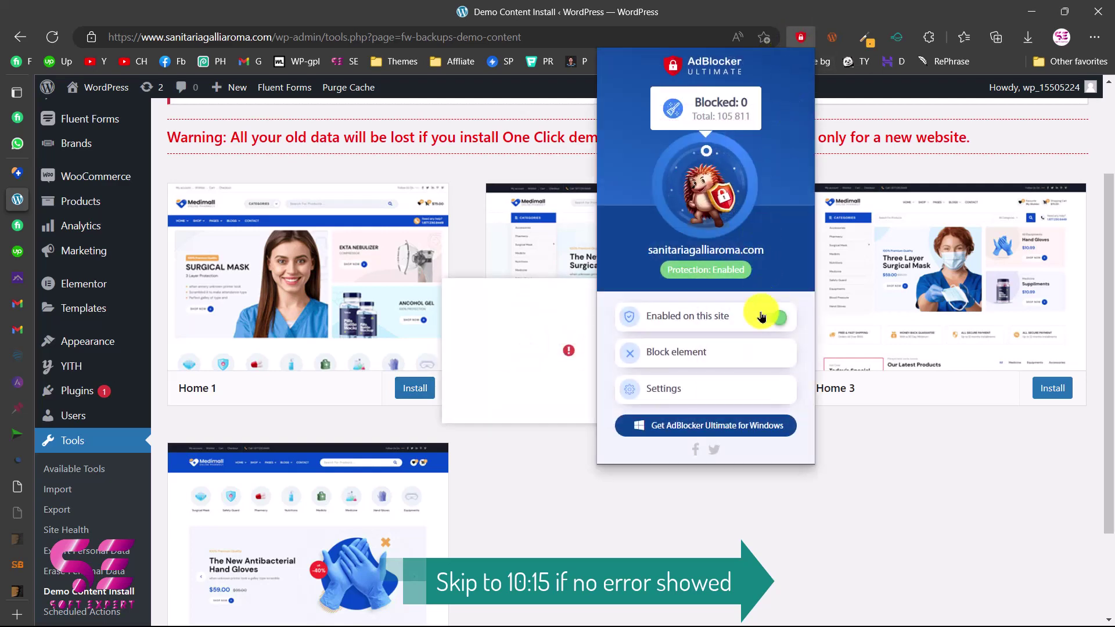
{"action": "left_click", "coordinate": [774, 316]}
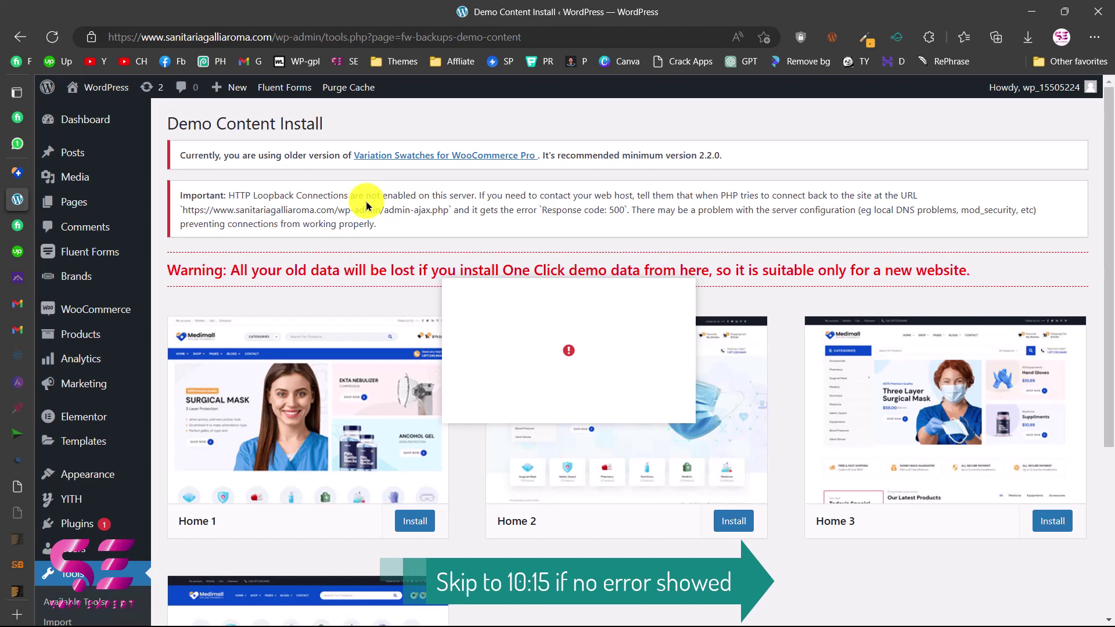
{"action": "left_click", "coordinate": [76, 526]}
{"action": "left_click", "coordinate": [183, 368]}
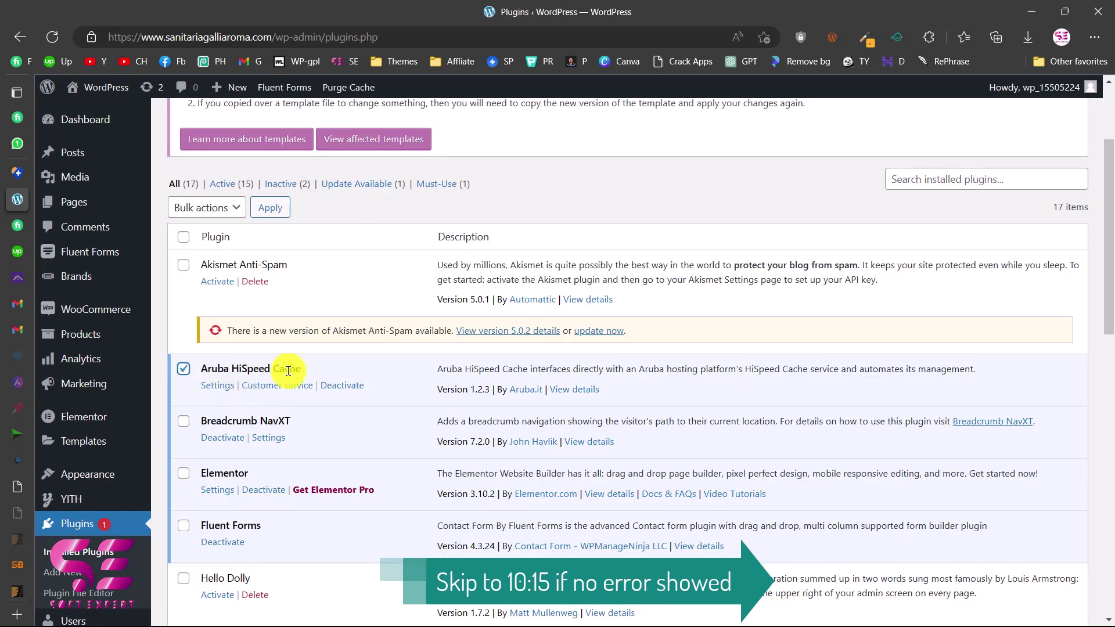
{"action": "left_click", "coordinate": [346, 387]}
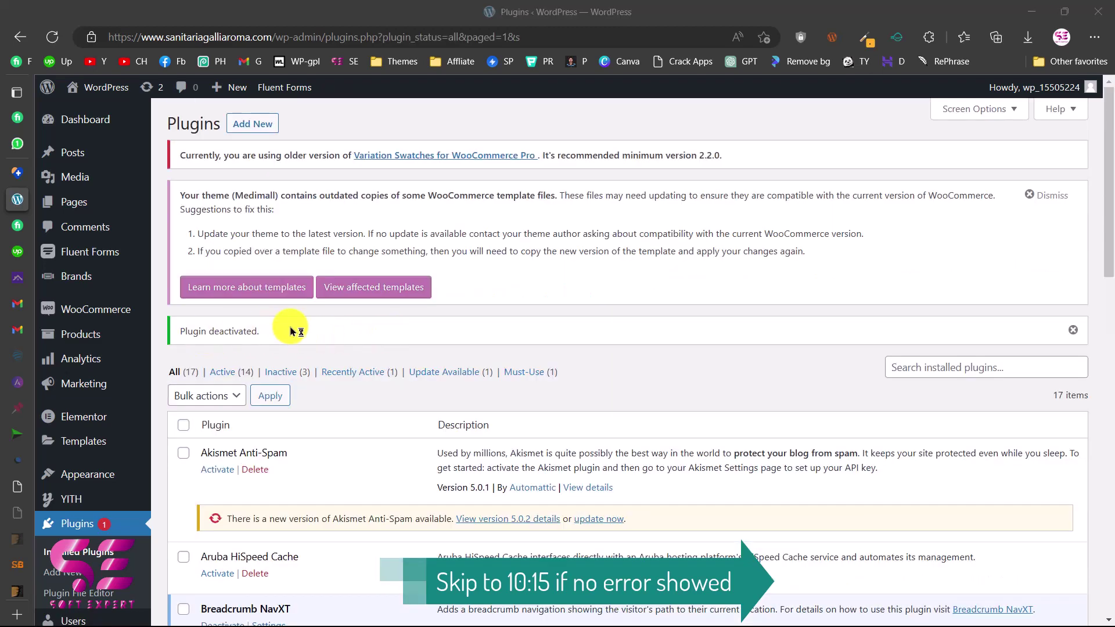
Reopen Tools > Demo Content Install.
{"action": "scroll", "coordinate": [111, 527], "scroll_direction": "down", "scroll_amount": 3}
{"action": "mouse_move", "coordinate": [93, 557]}
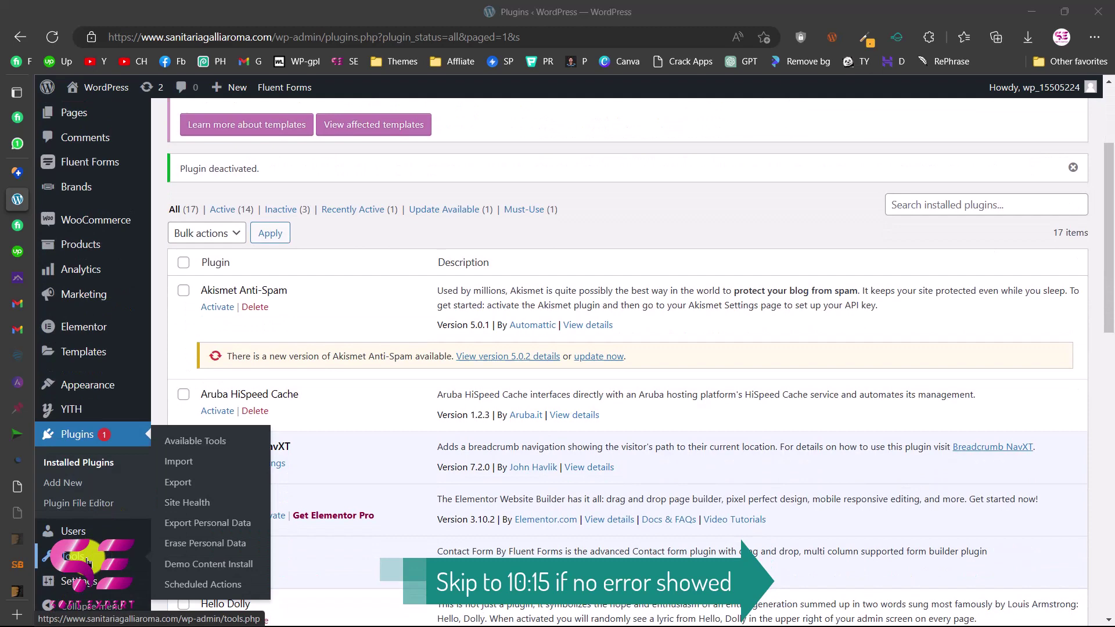
{"action": "left_click", "coordinate": [181, 542]}
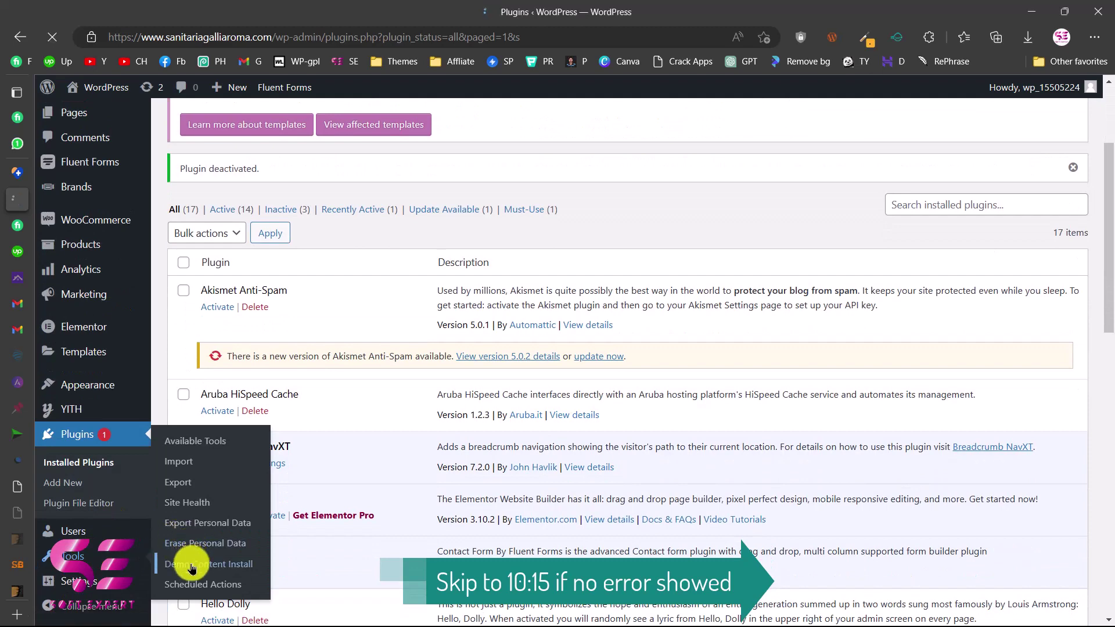
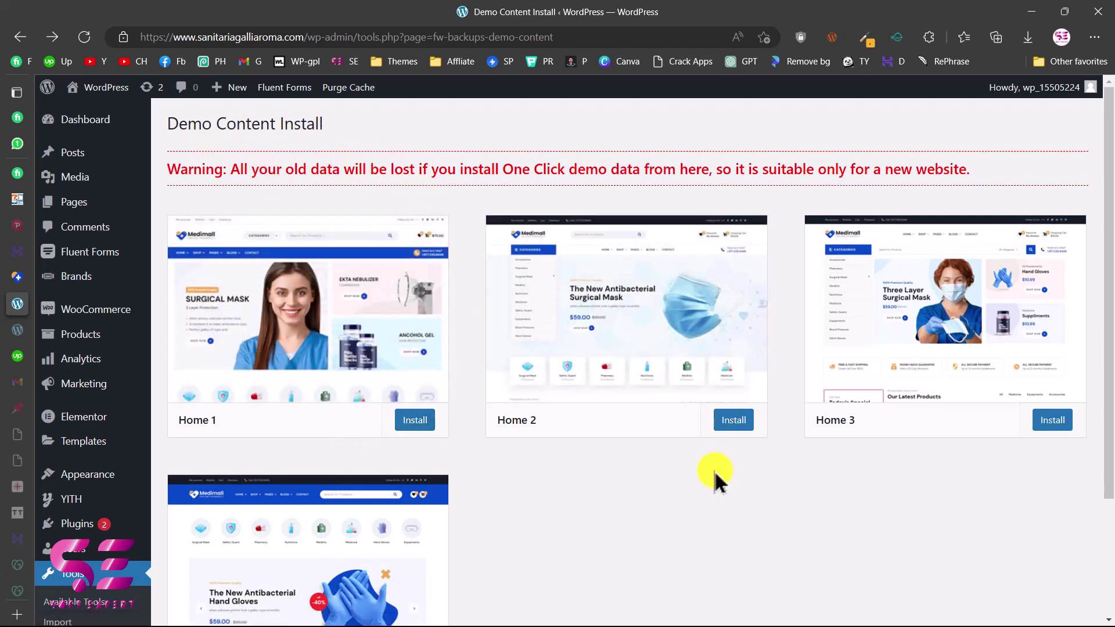
Install the Home 1 demo and confirm replacing all existing site data.
{"action": "left_click", "coordinate": [424, 428]}
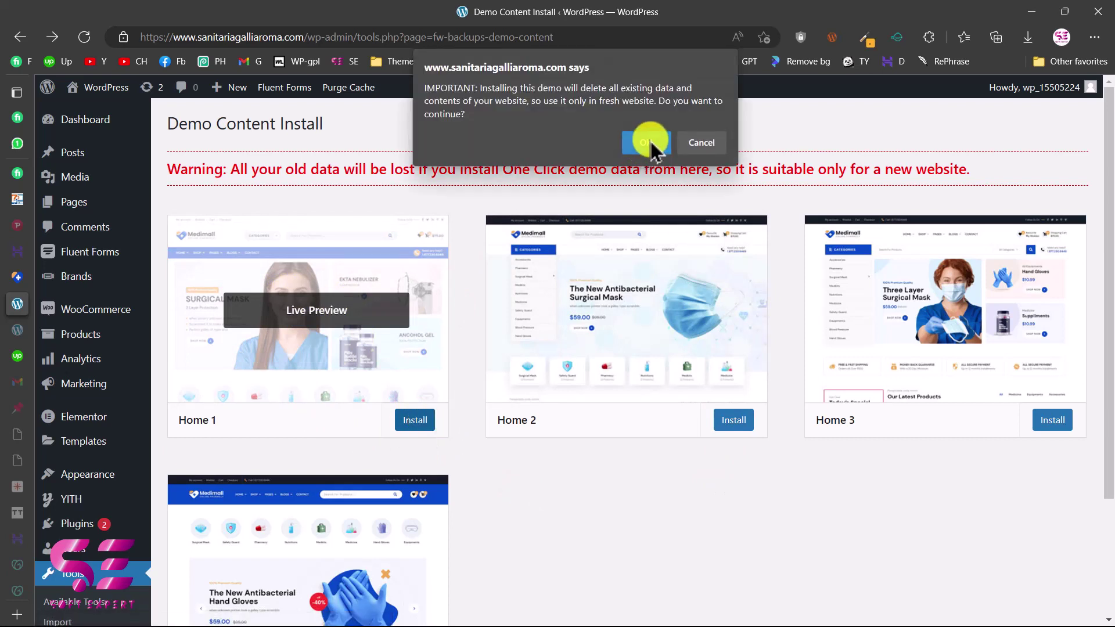
{"action": "left_click", "coordinate": [647, 142]}
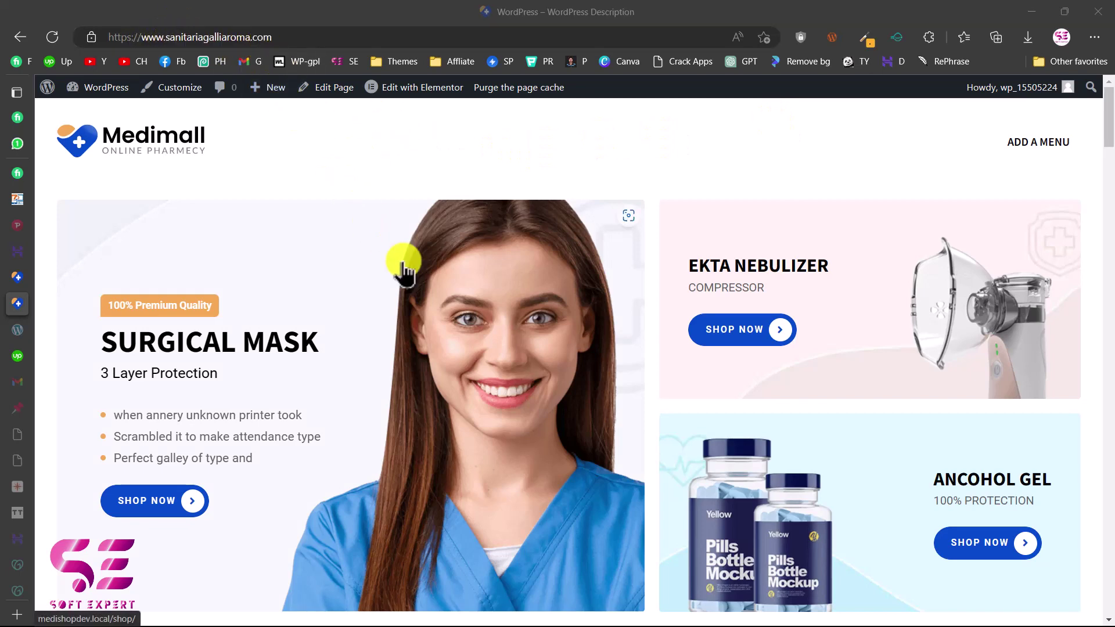
Scroll the Medimall Online Pharmacy home page through its product listings to the footer and back.
{"action": "scroll", "coordinate": [573, 283], "scroll_direction": "down", "scroll_amount": 5}
{"action": "scroll", "coordinate": [573, 284], "scroll_direction": "down", "scroll_amount": 4}
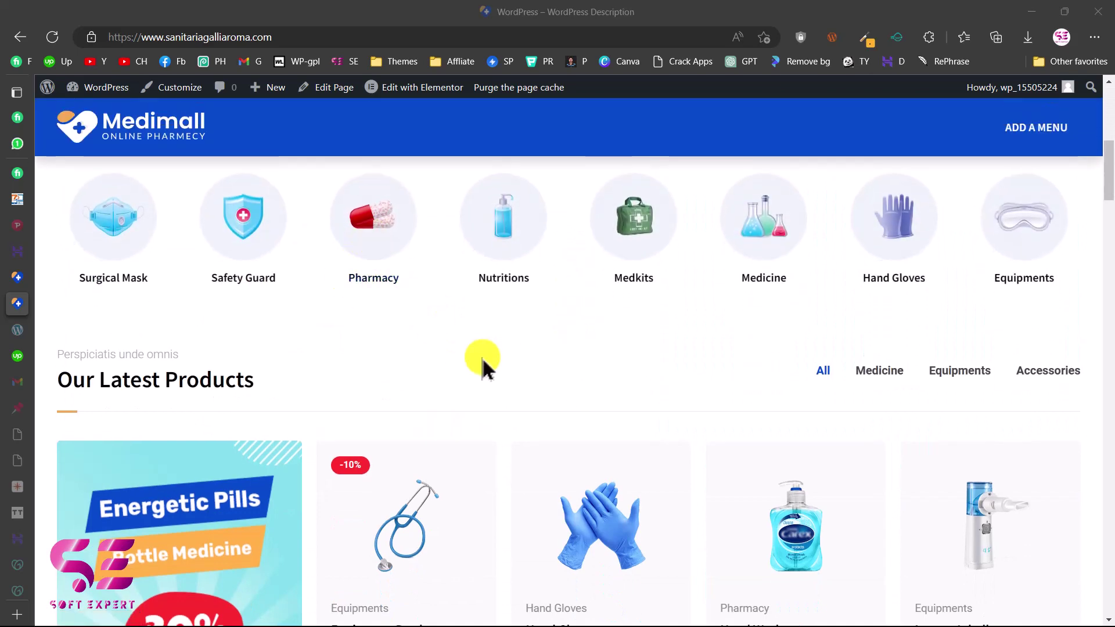
{"action": "scroll", "coordinate": [482, 363], "scroll_direction": "down", "scroll_amount": 4}
{"action": "mouse_move", "coordinate": [389, 331]}
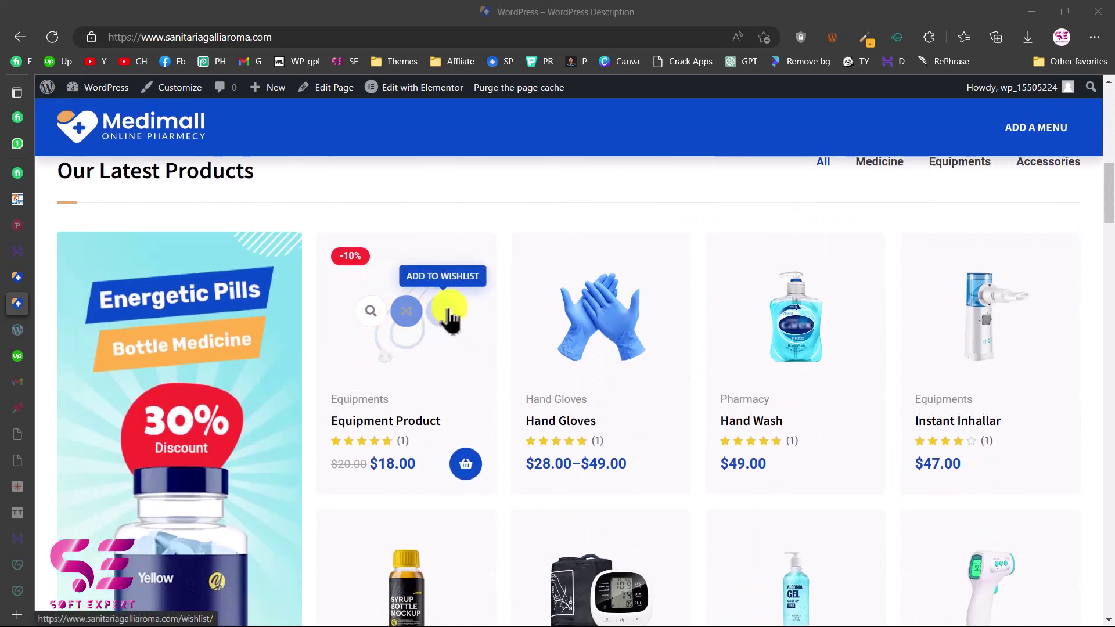
{"action": "scroll", "coordinate": [577, 319], "scroll_direction": "down", "scroll_amount": 12}
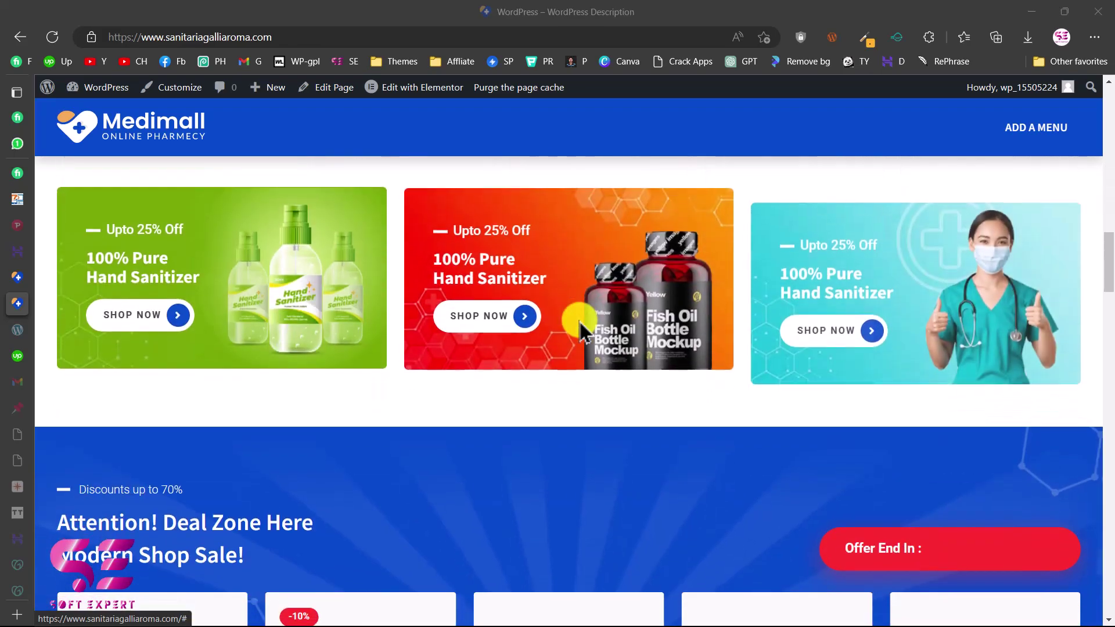
{"action": "scroll", "coordinate": [709, 223], "scroll_direction": "down", "scroll_amount": 1}
{"action": "scroll", "coordinate": [710, 224], "scroll_direction": "down", "scroll_amount": 20}
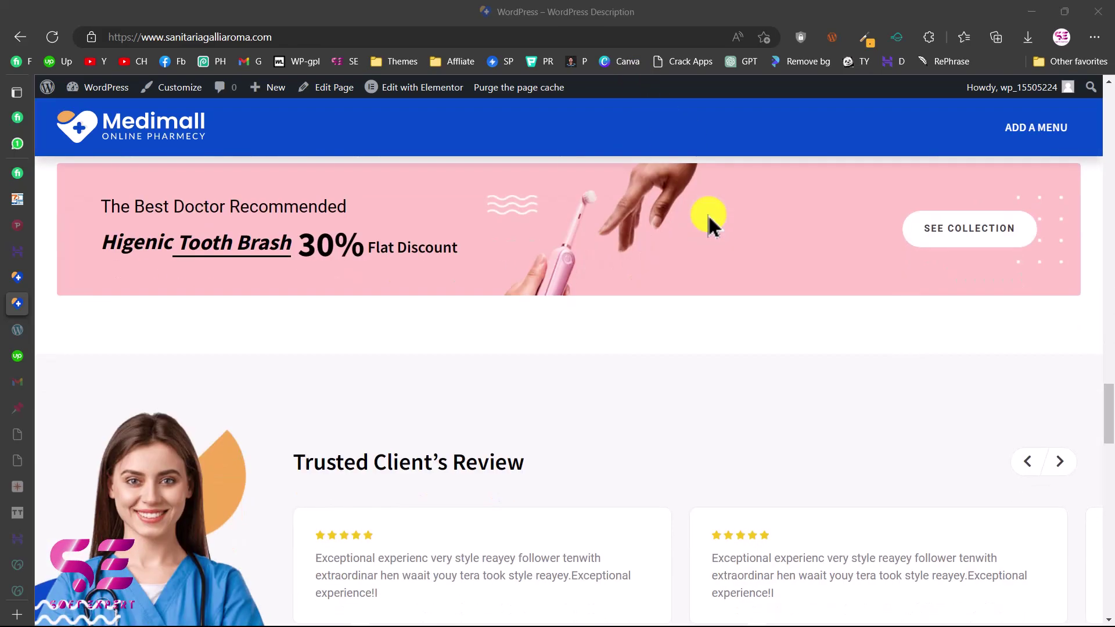
{"action": "scroll", "coordinate": [709, 224], "scroll_direction": "down", "scroll_amount": 12}
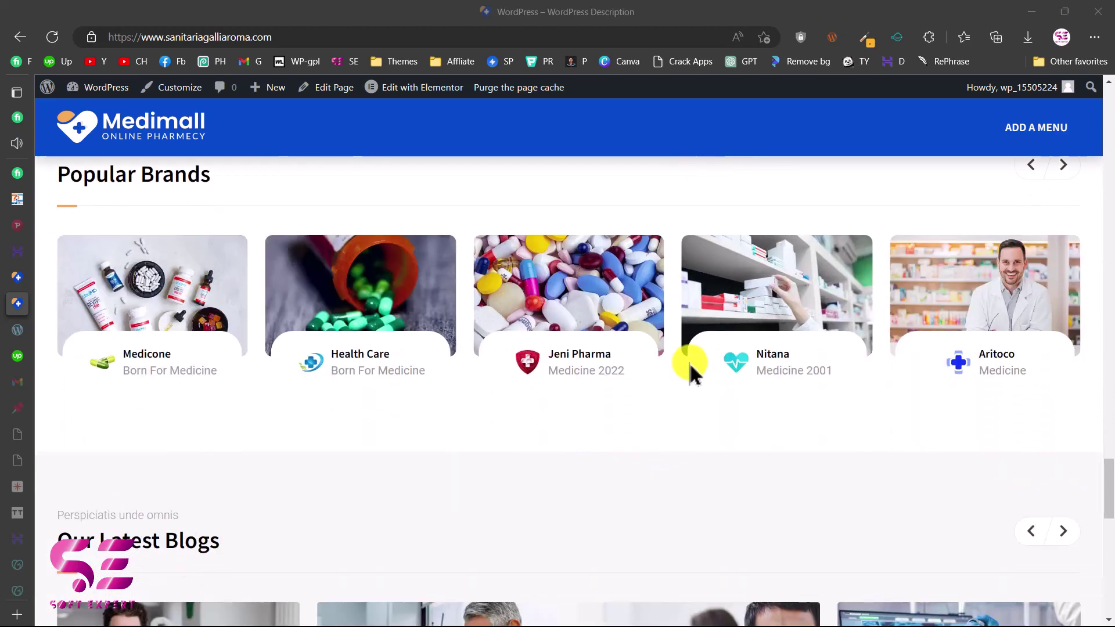
{"action": "scroll", "coordinate": [691, 369], "scroll_direction": "down", "scroll_amount": 15}
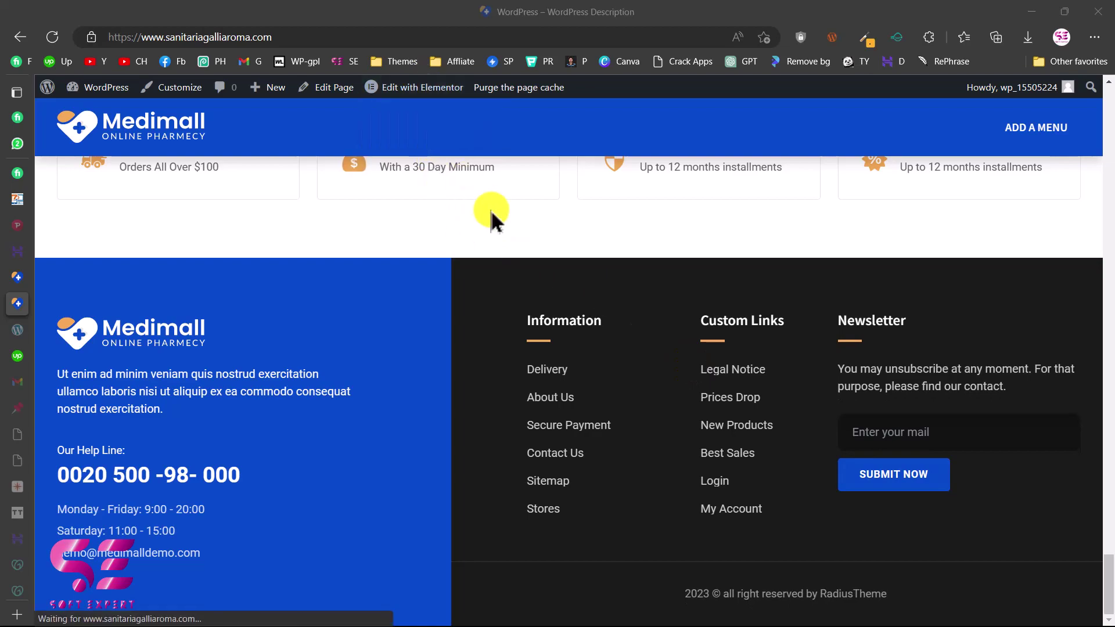
{"action": "scroll", "coordinate": [491, 221], "scroll_direction": "up", "scroll_amount": 10}
{"action": "scroll", "coordinate": [491, 221], "scroll_direction": "up", "scroll_amount": 15}
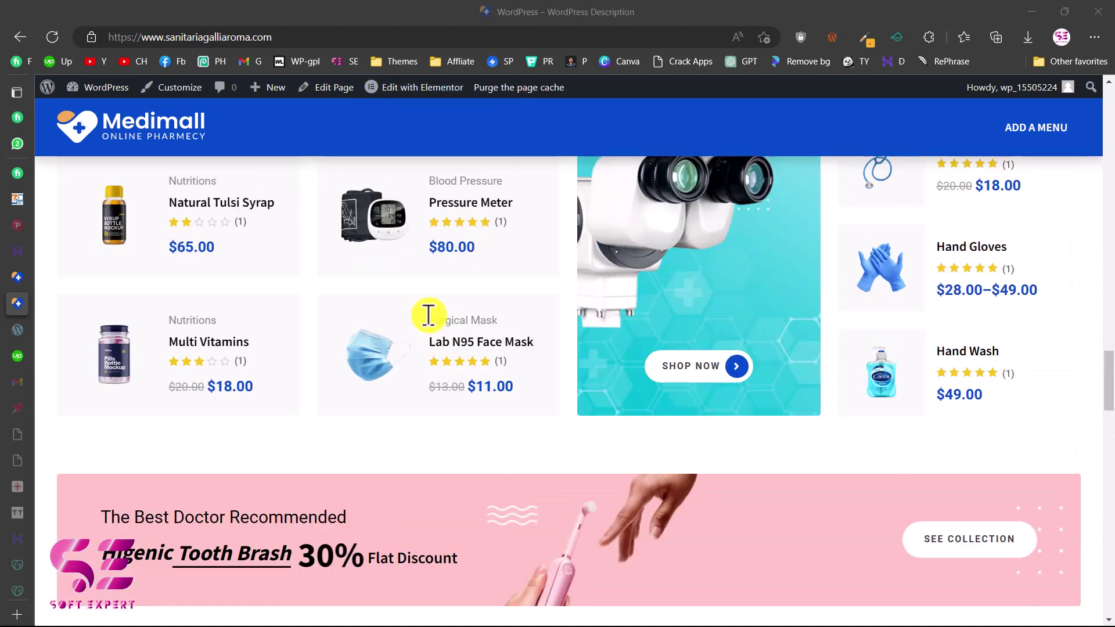
{"action": "scroll", "coordinate": [428, 315], "scroll_direction": "down", "scroll_amount": 3}
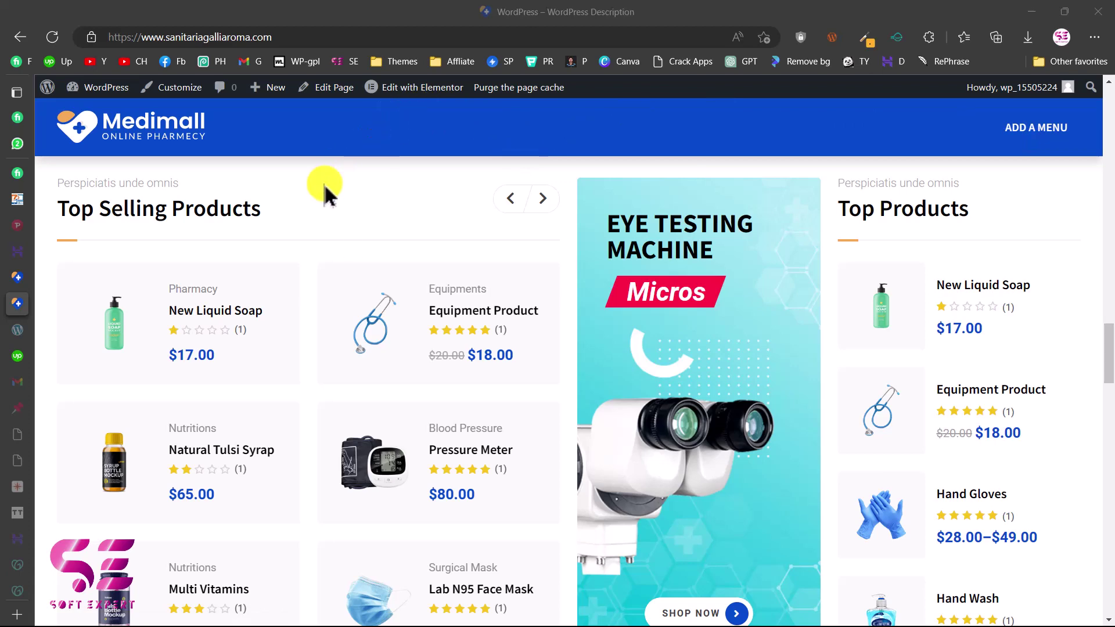
Browse the Soft Expert channel's uploaded videos on YouTube, scrolling down and back up.
{"action": "left_click", "coordinate": [15, 587]}
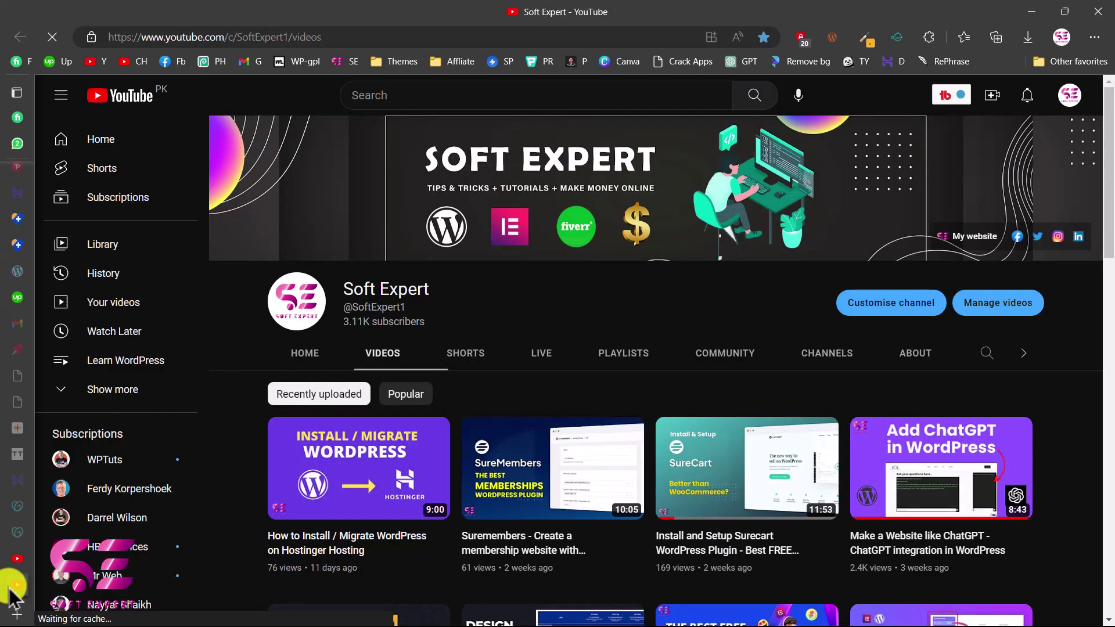
{"action": "scroll", "coordinate": [342, 505], "scroll_direction": "down", "scroll_amount": 6}
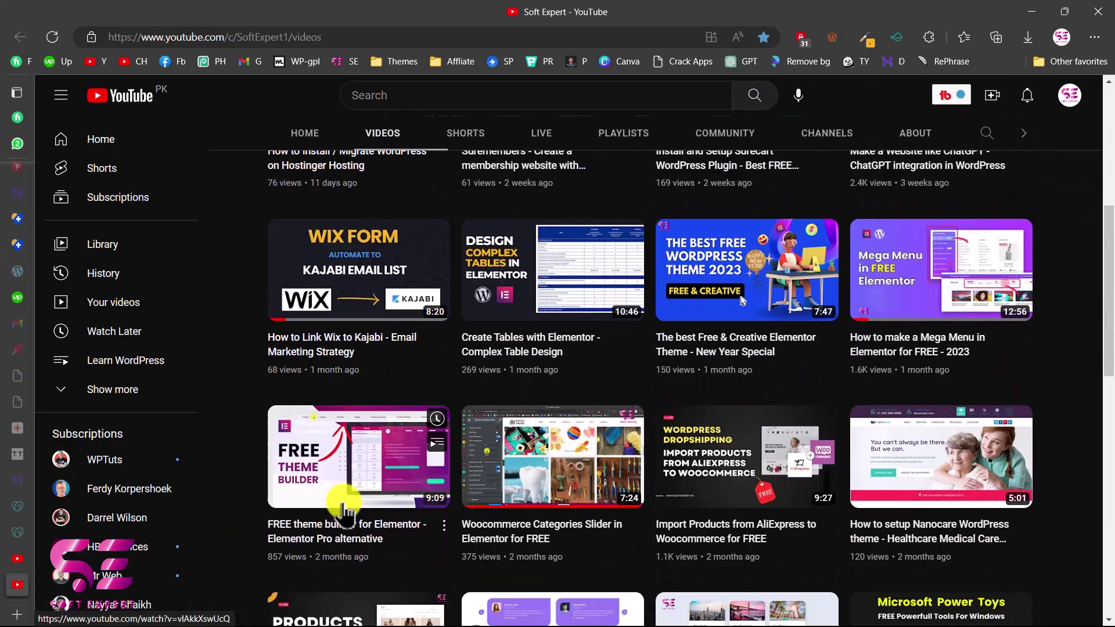
{"action": "scroll", "coordinate": [344, 506], "scroll_direction": "down", "scroll_amount": 2}
{"action": "scroll", "coordinate": [345, 511], "scroll_direction": "down", "scroll_amount": 2}
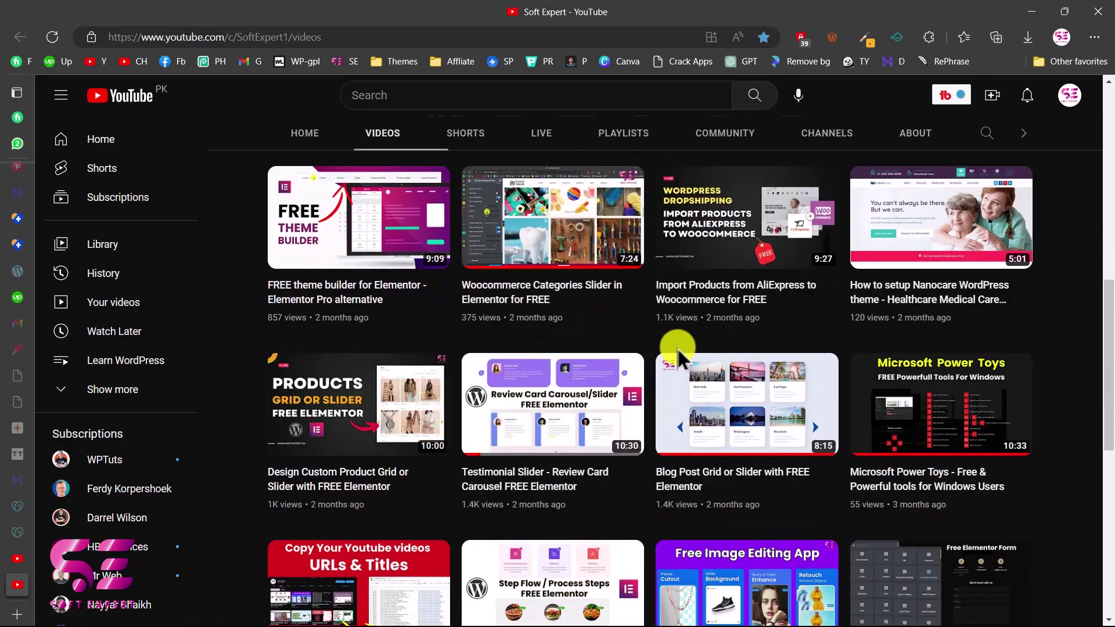
{"action": "scroll", "coordinate": [1022, 376], "scroll_direction": "down", "scroll_amount": 1}
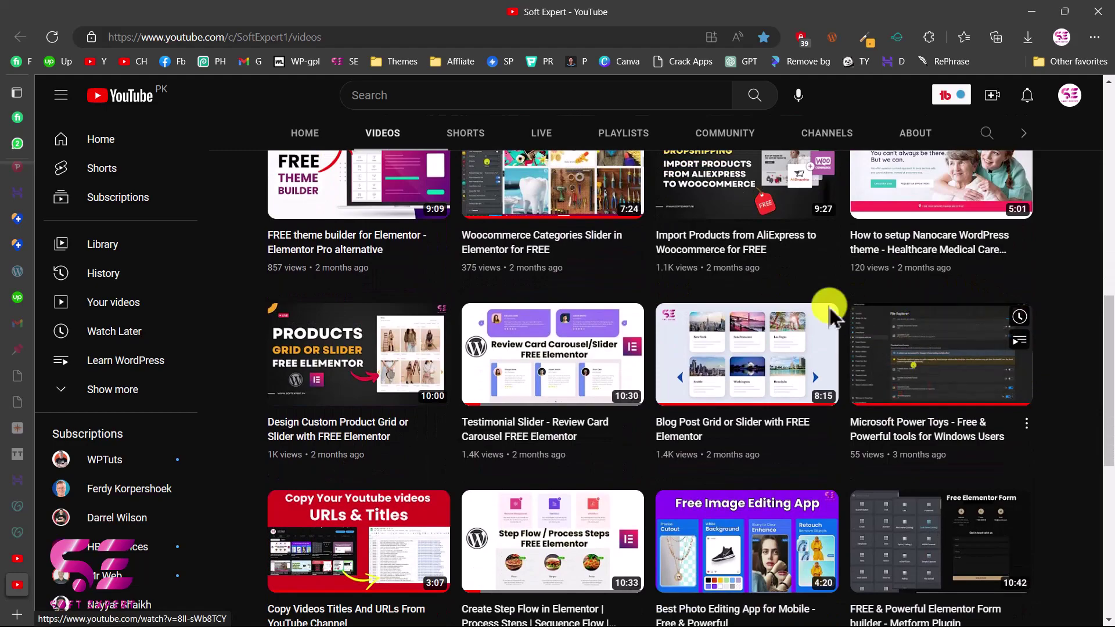
{"action": "scroll", "coordinate": [543, 305], "scroll_direction": "up", "scroll_amount": 1}
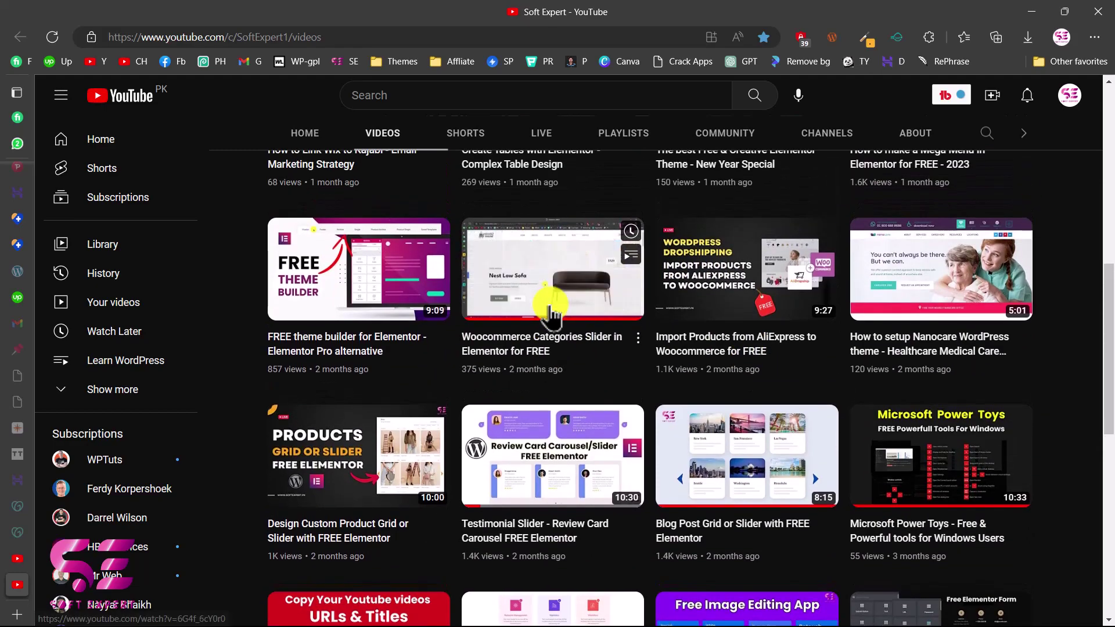
{"action": "scroll", "coordinate": [549, 311], "scroll_direction": "down", "scroll_amount": 6}
{"action": "scroll", "coordinate": [549, 311], "scroll_direction": "down", "scroll_amount": 15}
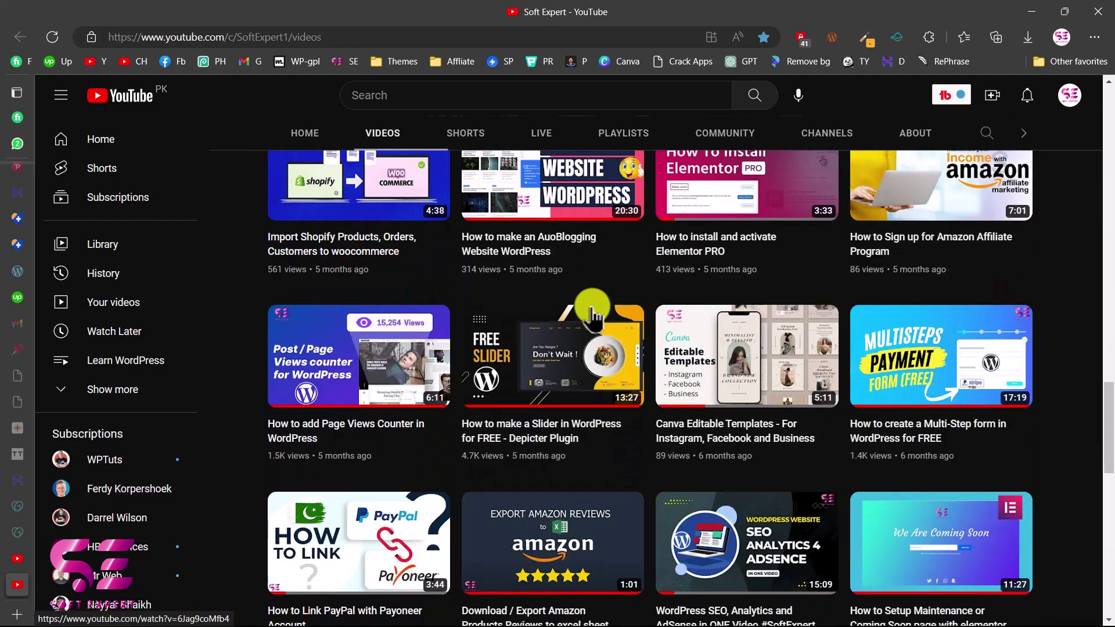
{"action": "scroll", "coordinate": [592, 313], "scroll_direction": "down", "scroll_amount": 2}
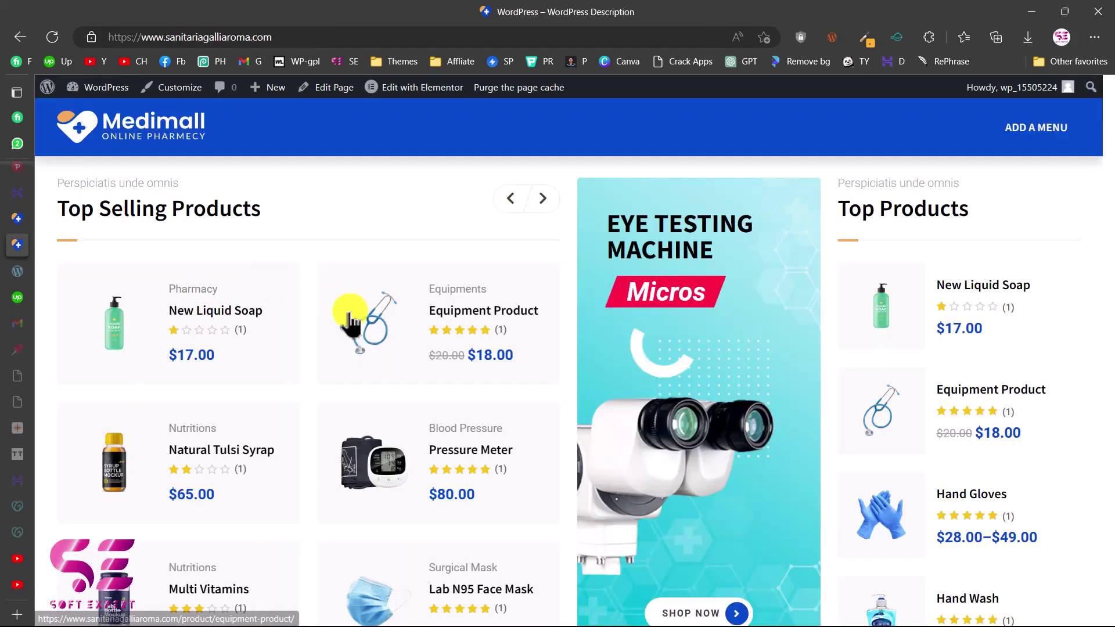
{"action": "scroll", "coordinate": [349, 316], "scroll_direction": "up", "scroll_amount": 6}
{"action": "scroll", "coordinate": [355, 322], "scroll_direction": "down", "scroll_amount": 10}
{"action": "scroll", "coordinate": [354, 323], "scroll_direction": "up", "scroll_amount": 5}
{"action": "scroll", "coordinate": [351, 323], "scroll_direction": "up", "scroll_amount": 10}
{"action": "scroll", "coordinate": [351, 323], "scroll_direction": "down", "scroll_amount": 5}
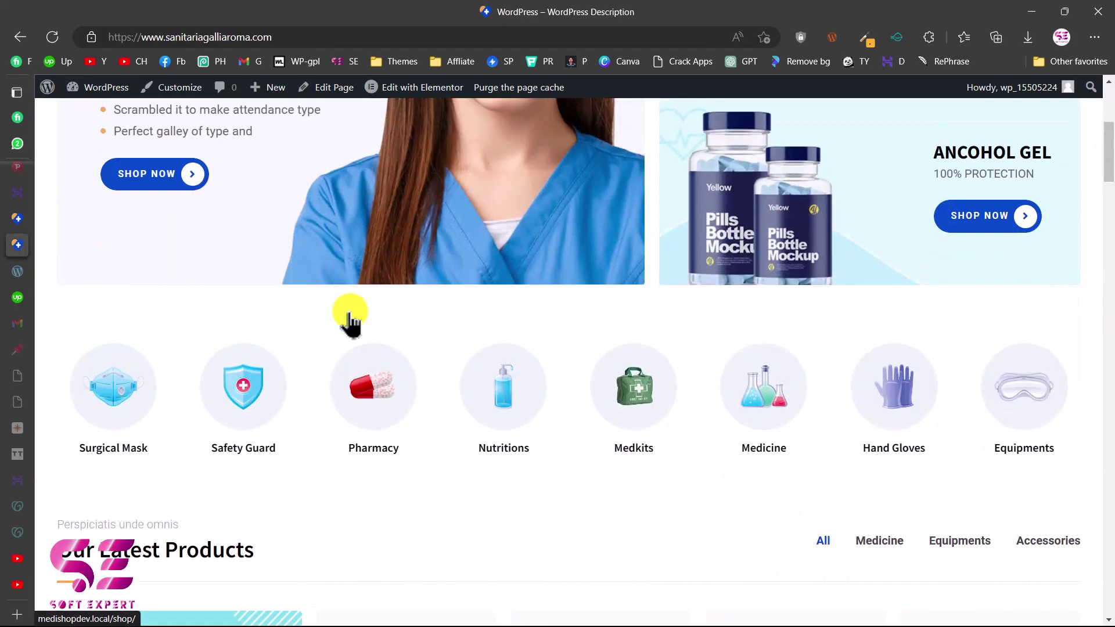
{"action": "scroll", "coordinate": [350, 323], "scroll_direction": "down", "scroll_amount": 4}
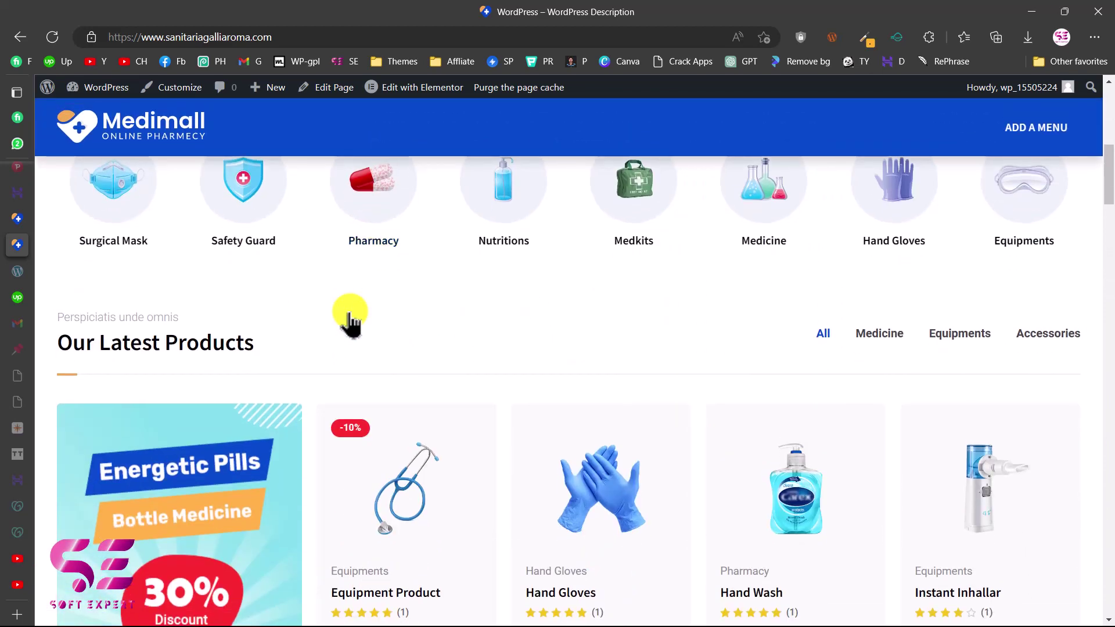
{"action": "scroll", "coordinate": [351, 323], "scroll_direction": "down", "scroll_amount": 4}
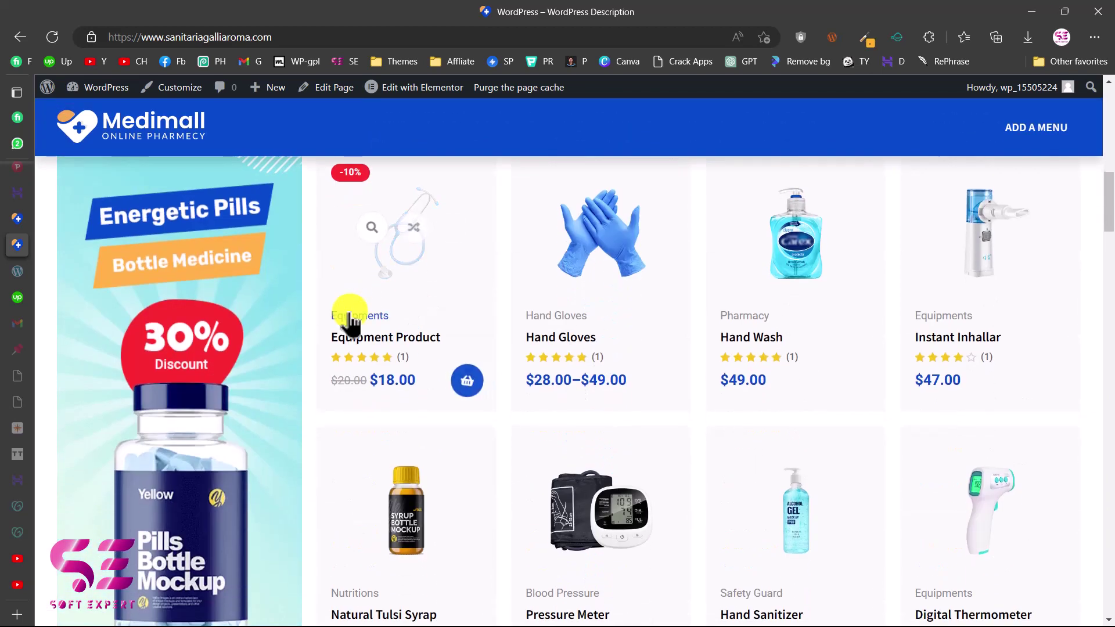